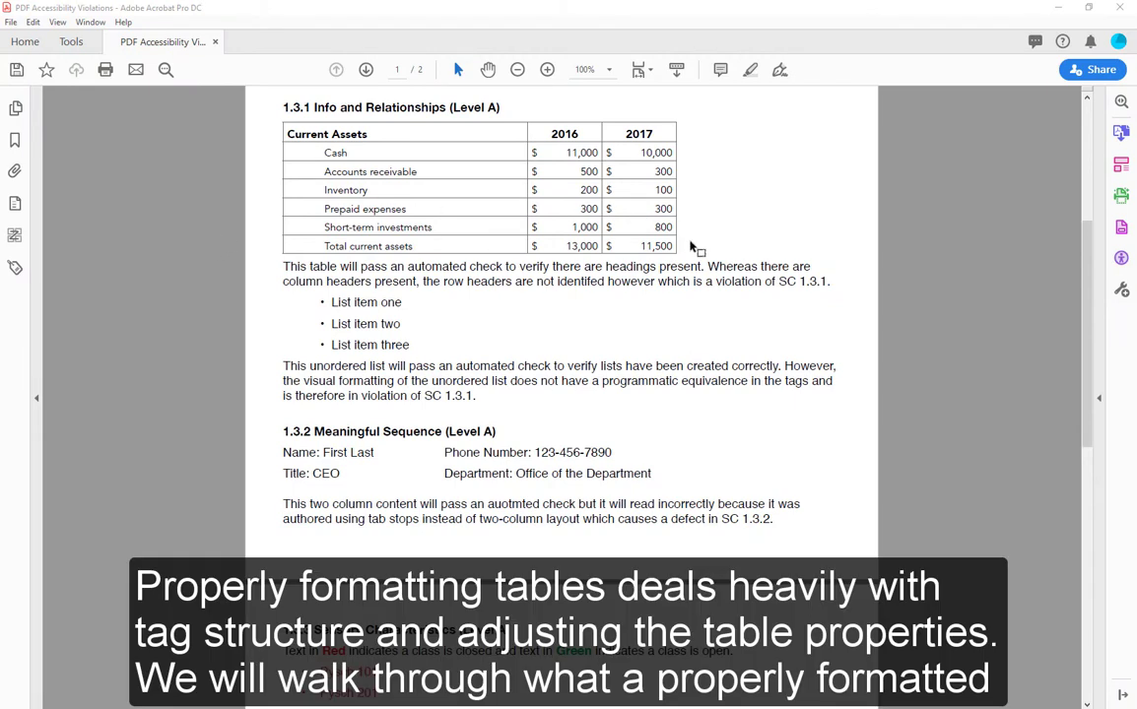
# - Select the table text, then open the tag tree and expand the Table tag to show its rows
pyautogui.moveTo(702, 267); pyautogui.dragTo(279, 140)
pyautogui.click(204, 168)
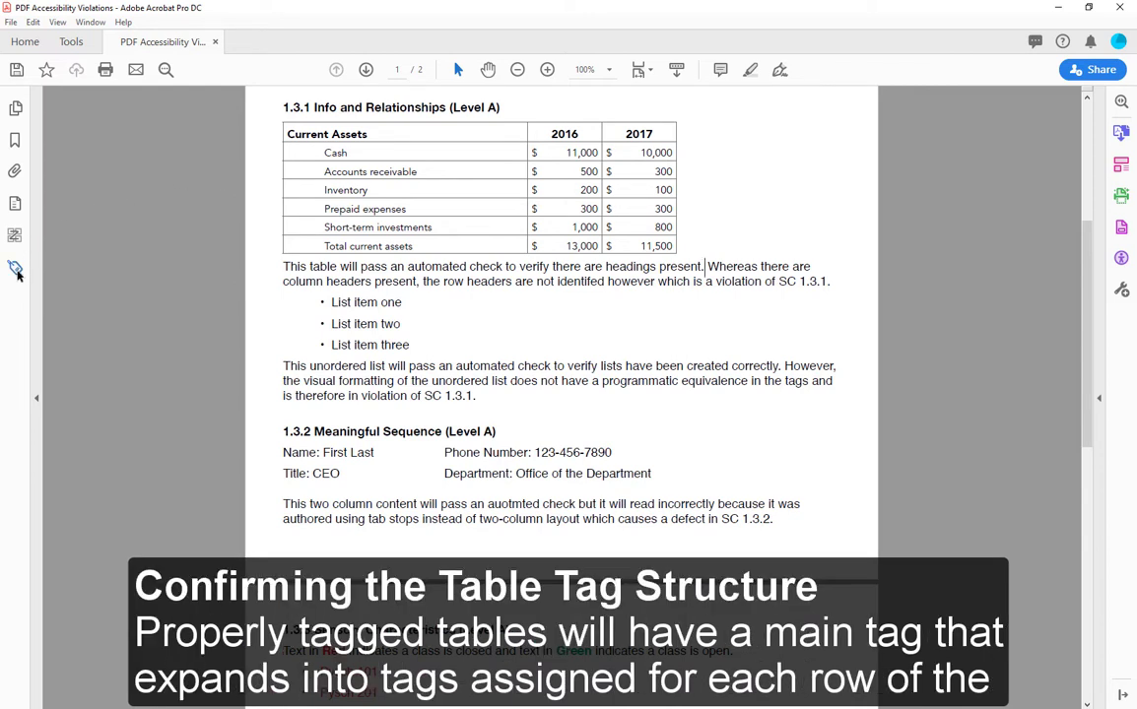
pyautogui.click(15, 269)
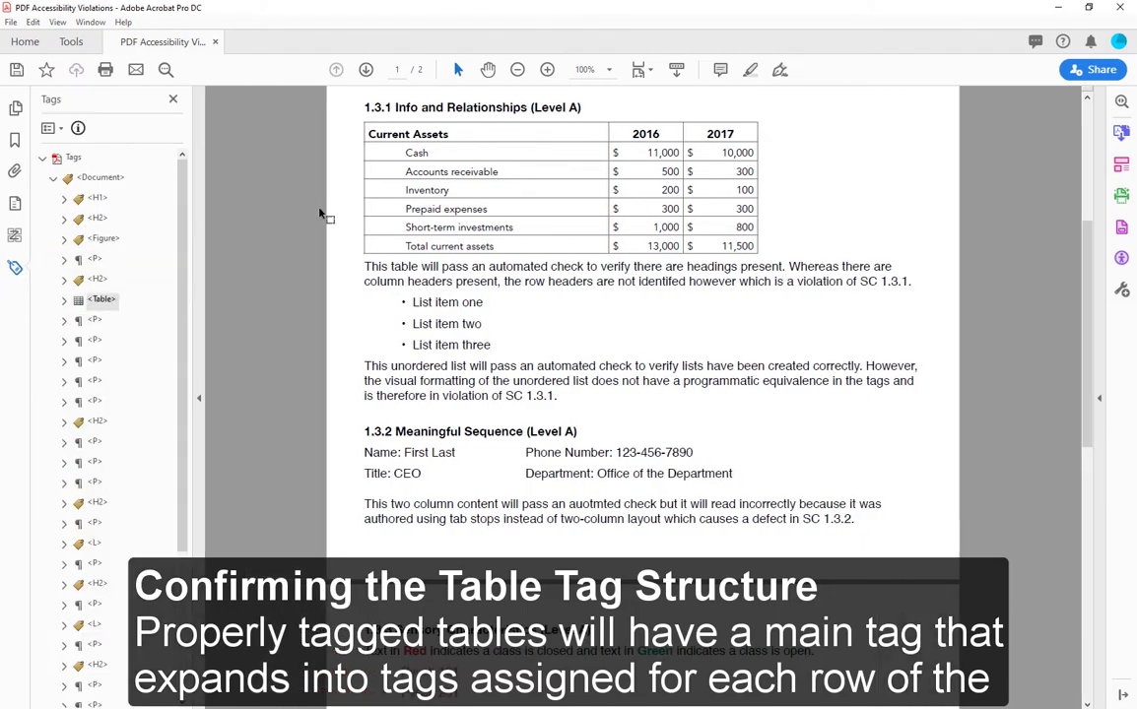
pyautogui.scroll(-2, 143, 212)
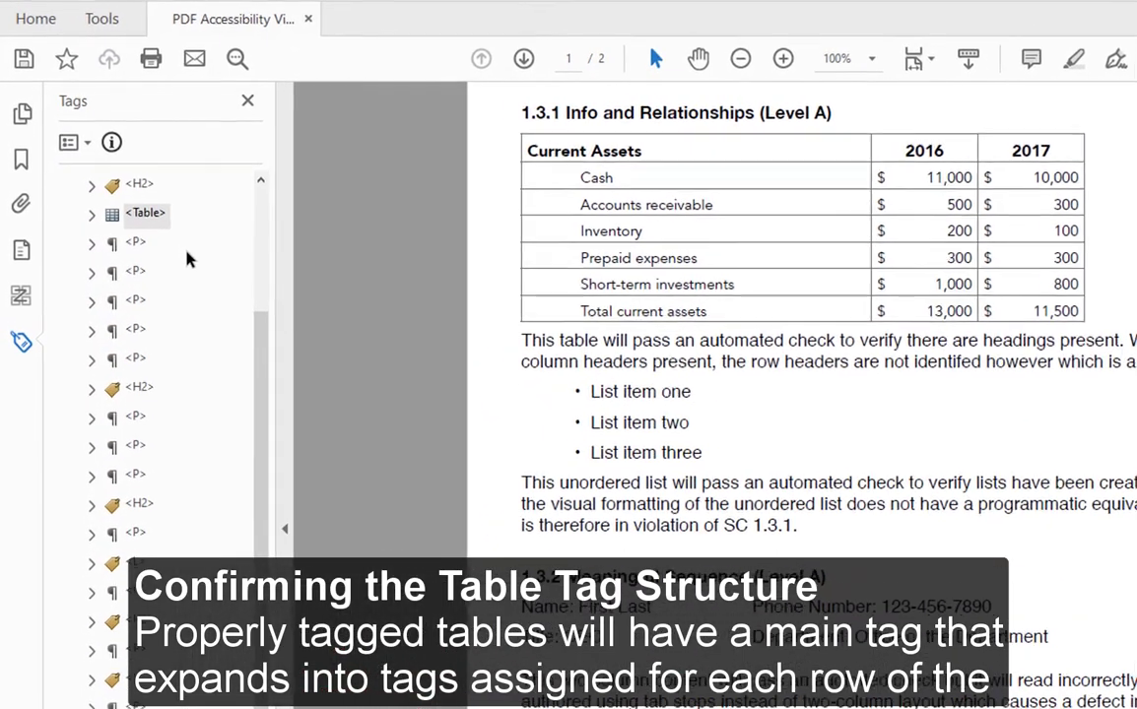
pyautogui.click(94, 216)
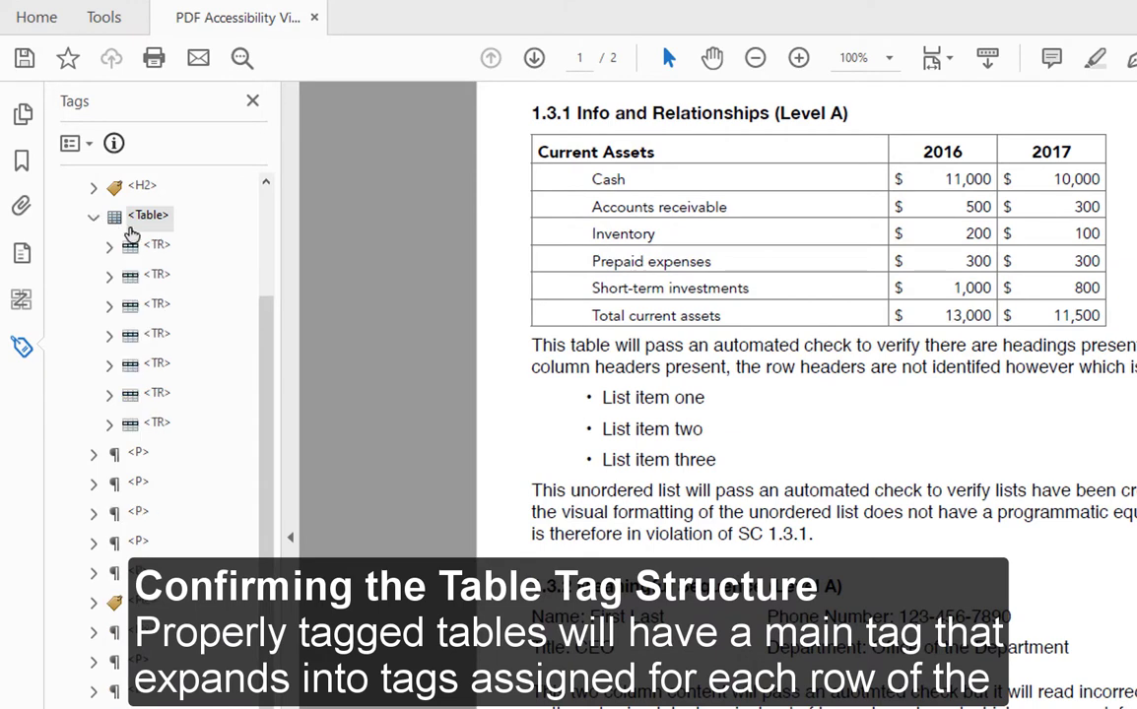
# - Highlight each TR tag: header, Cash, Accounts receivable, Inventory, Prepaid expenses, Short-term investments, Total current assets
pyautogui.click(160, 247)
pyautogui.click(159, 276)
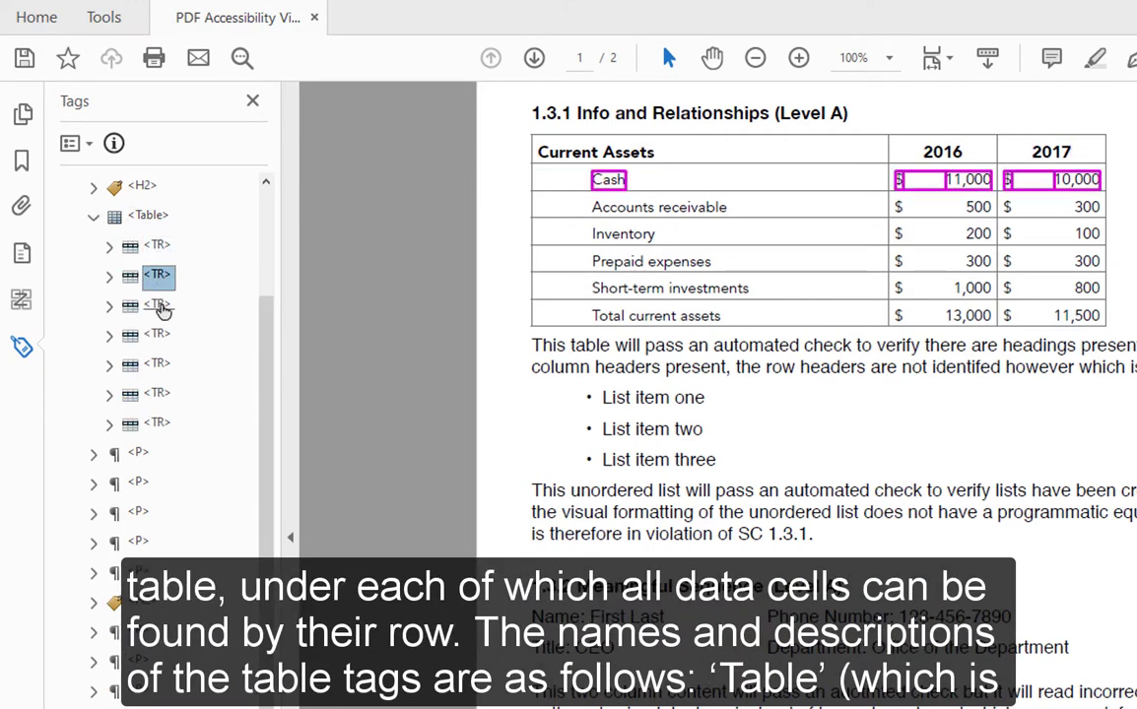
pyautogui.click(159, 306)
pyautogui.click(161, 336)
pyautogui.click(158, 365)
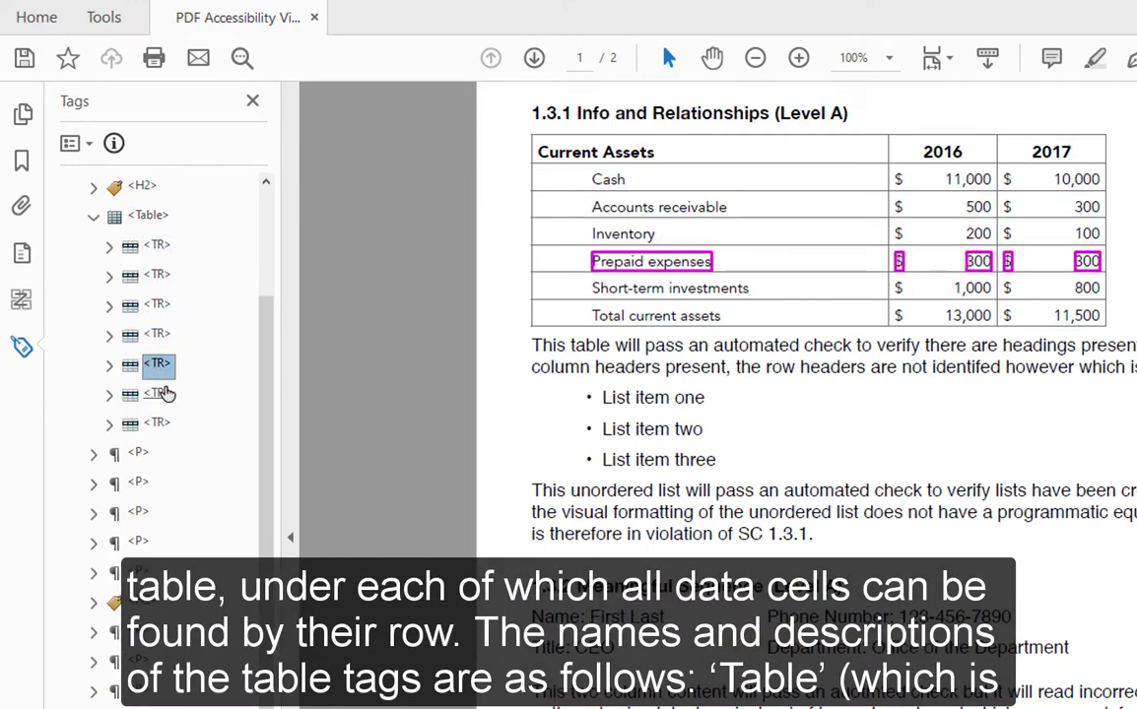
pyautogui.click(159, 394)
pyautogui.click(160, 424)
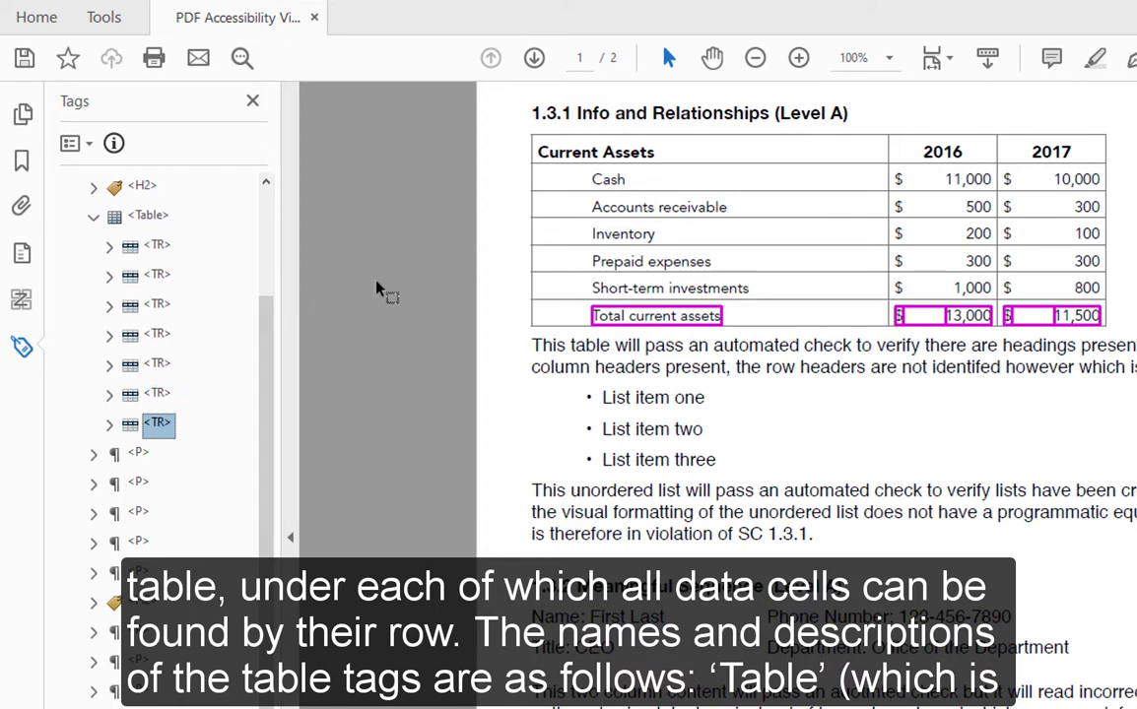
pyautogui.click(335, 224)
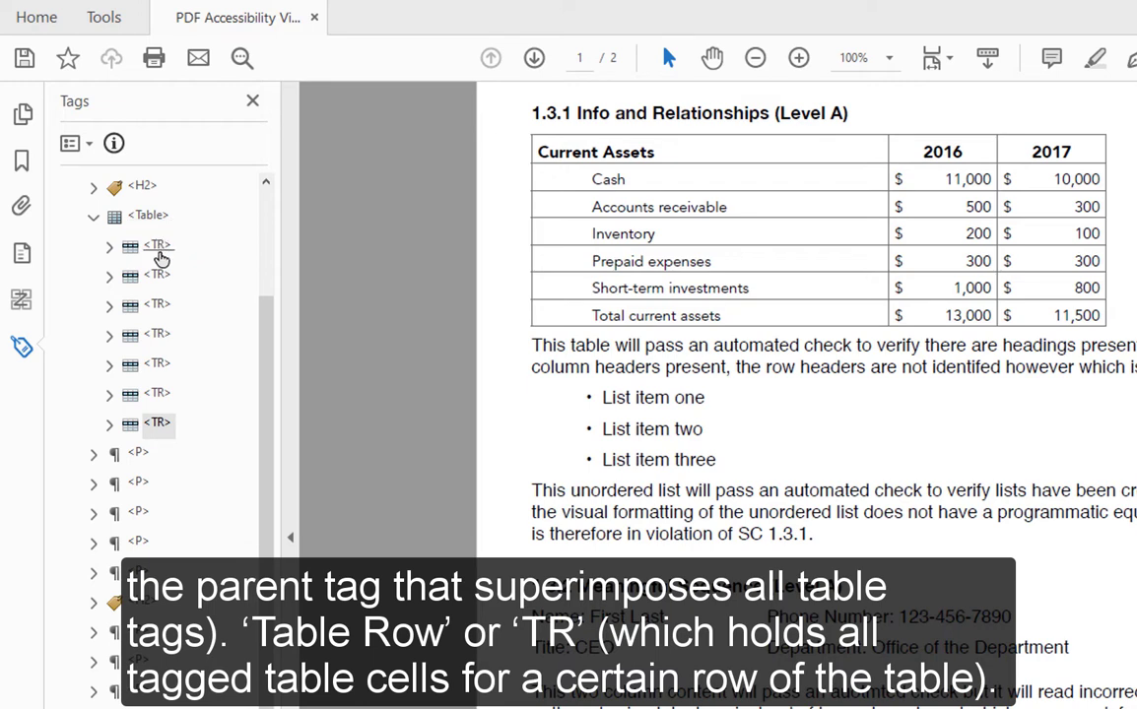
# - Inspect the header row's Current Assets TH tag and the Cash row's TD tag contents
pyautogui.click(160, 246)
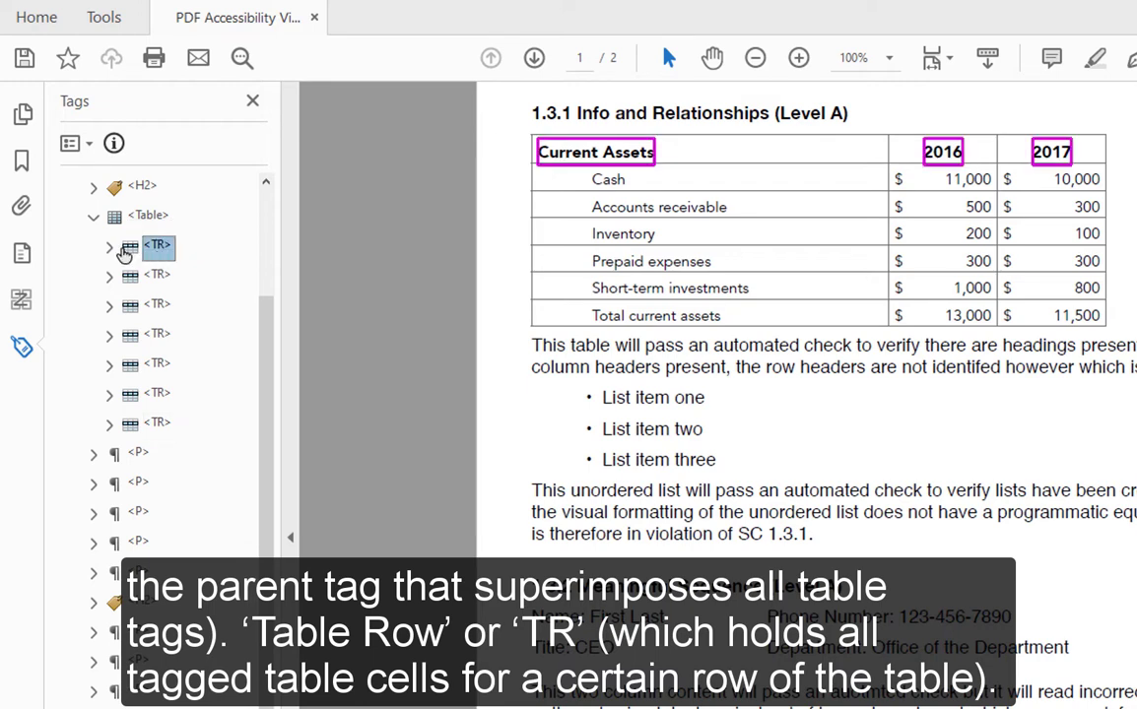
pyautogui.click(110, 250)
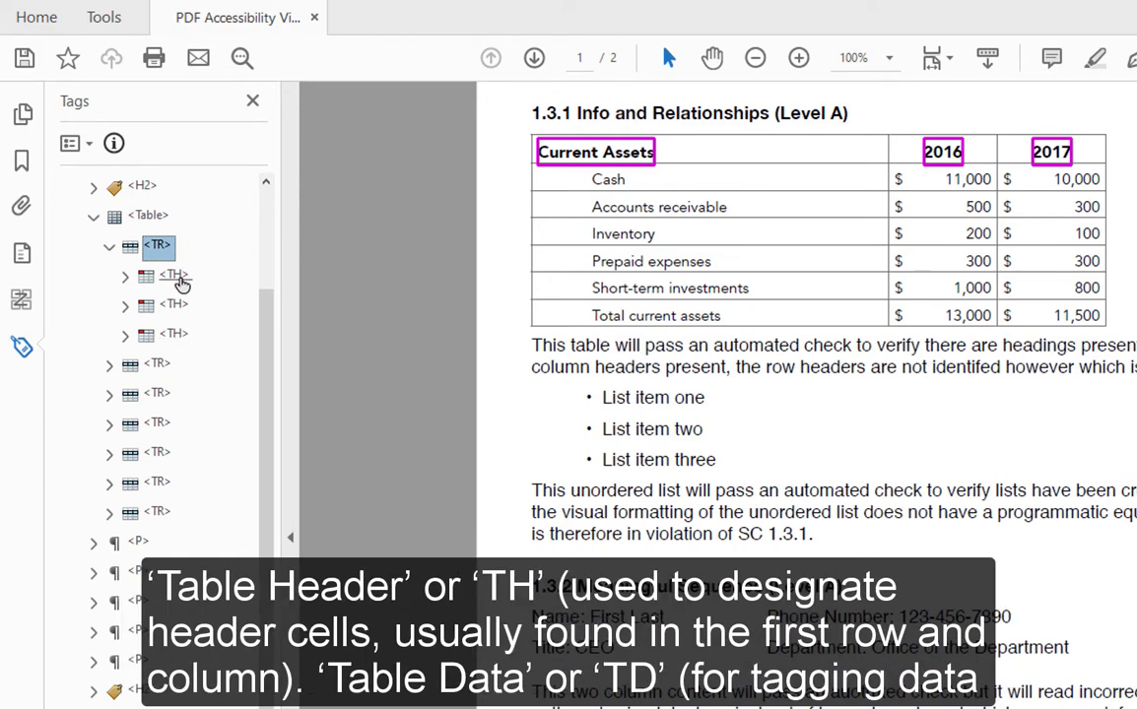
pyautogui.click(178, 277)
pyautogui.click(126, 277)
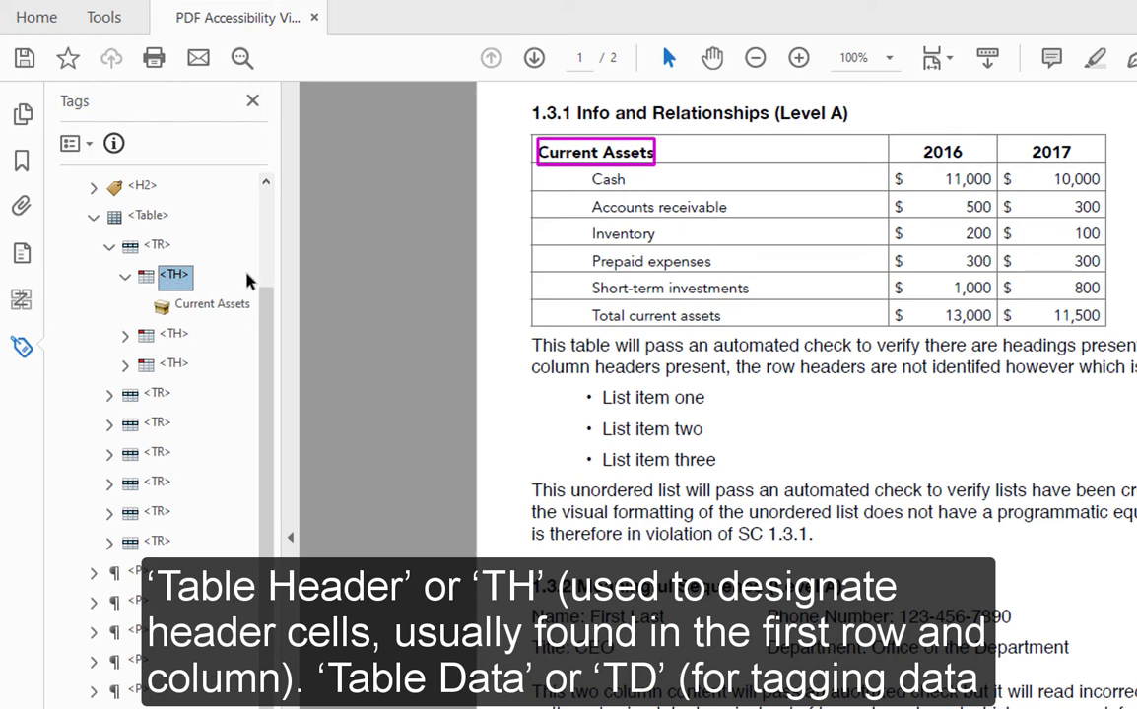
pyautogui.click(125, 276)
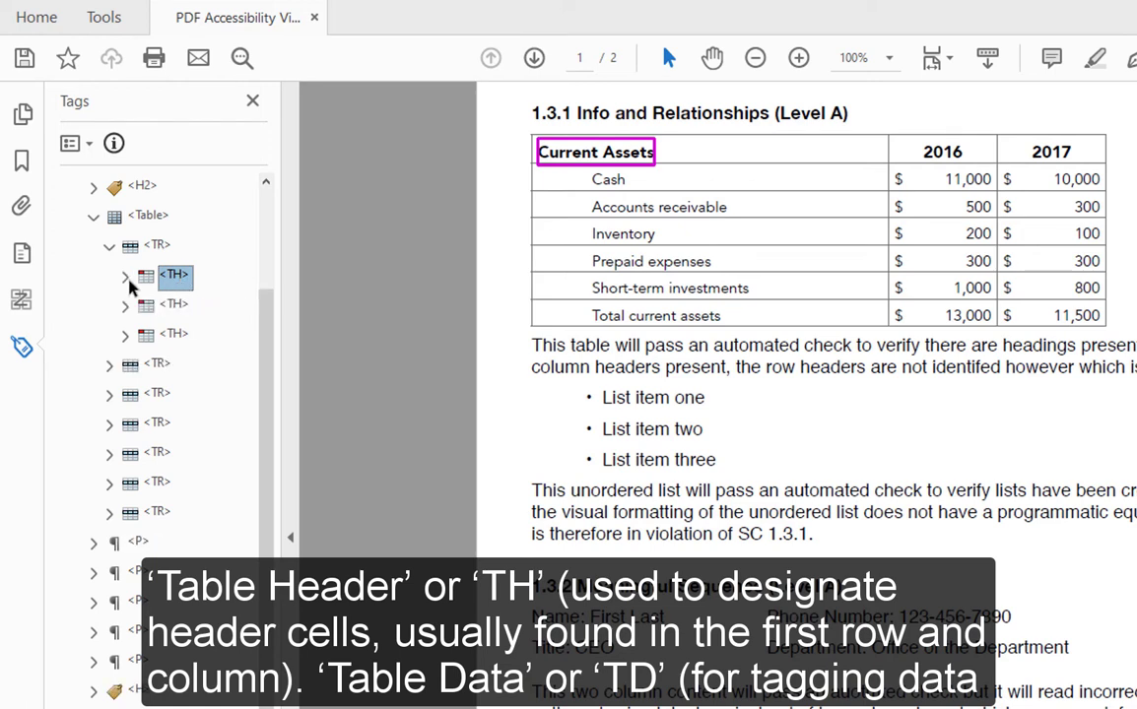
pyautogui.click(109, 365)
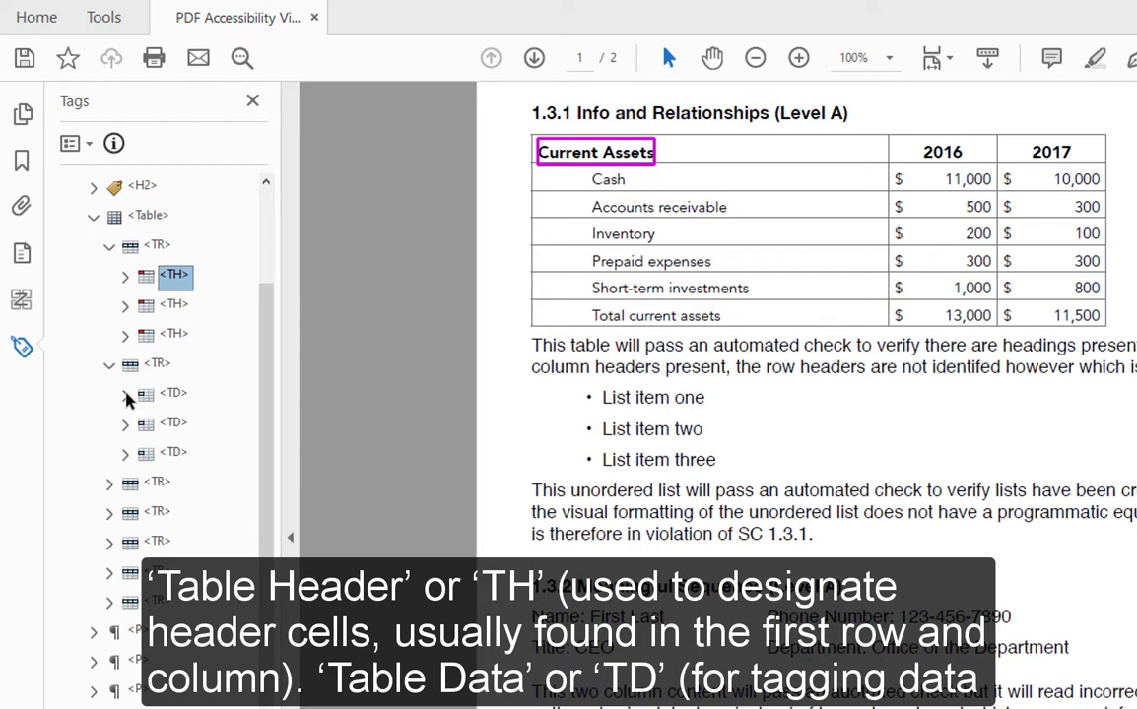
pyautogui.click(169, 394)
pyautogui.click(125, 395)
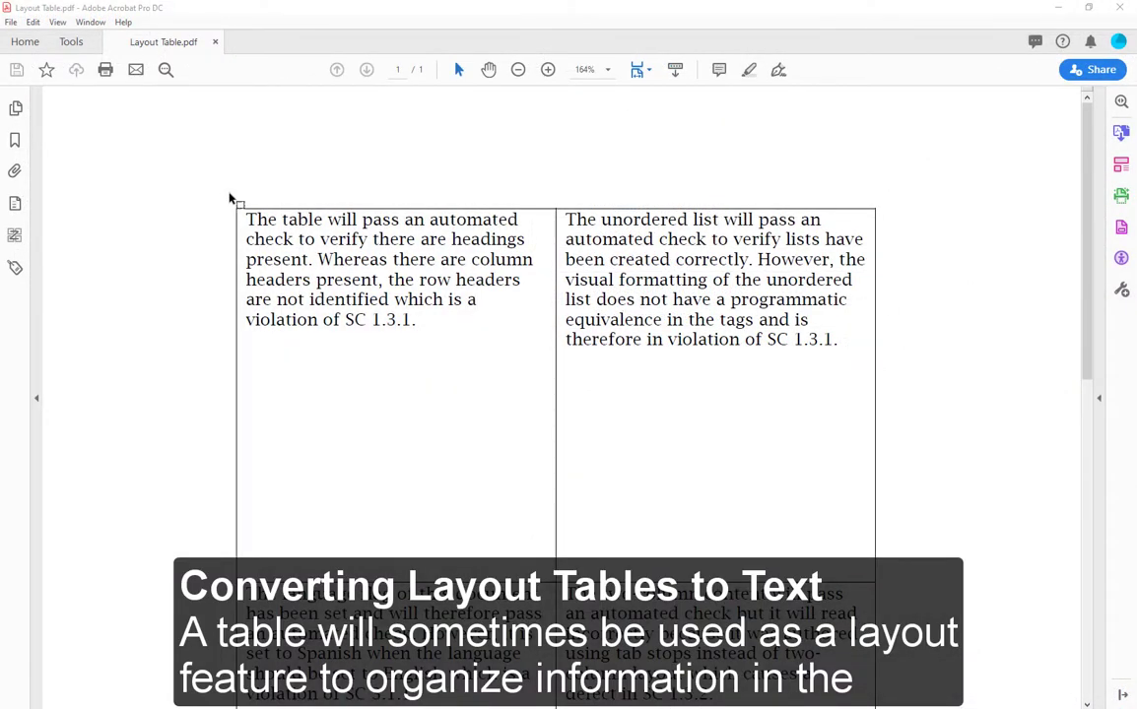
pyautogui.scroll(-5, 229, 229)
pyautogui.scroll(5, 226, 229)
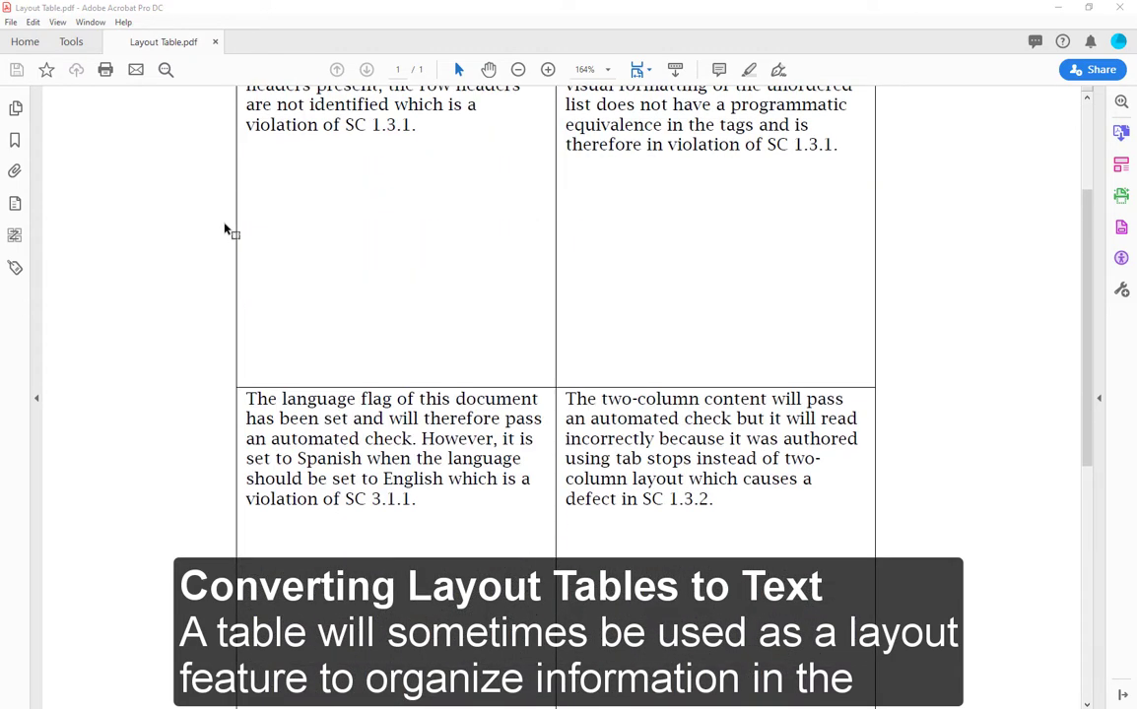
pyautogui.click(518, 69)
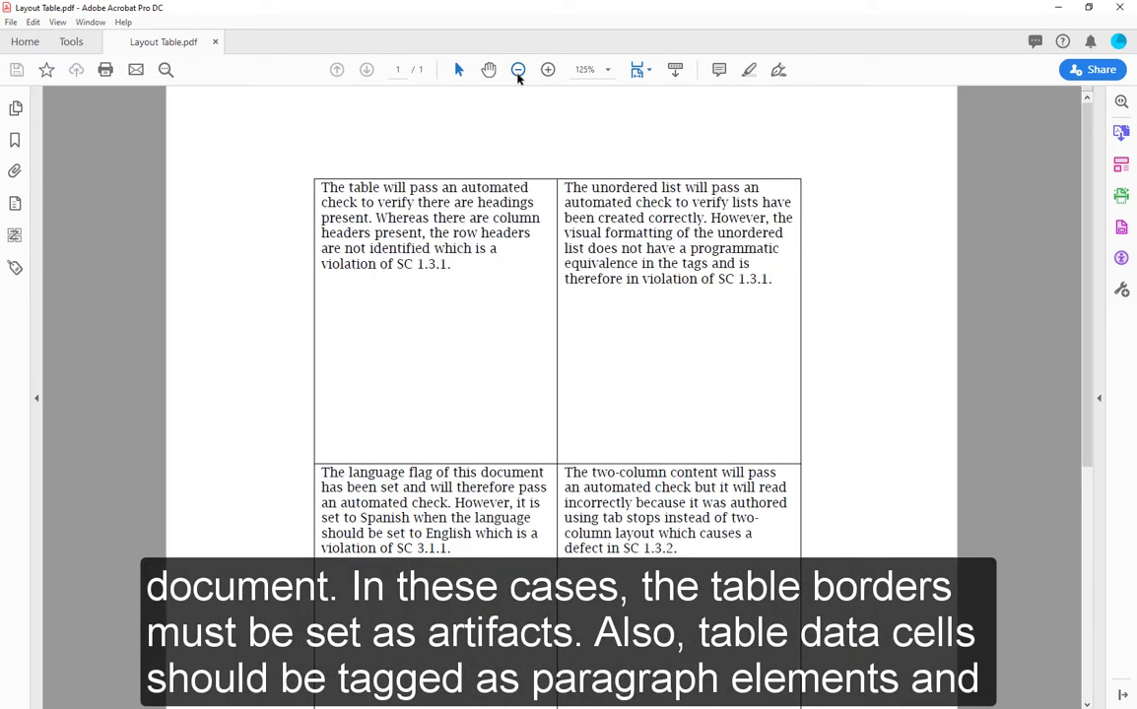
pyautogui.click(518, 70)
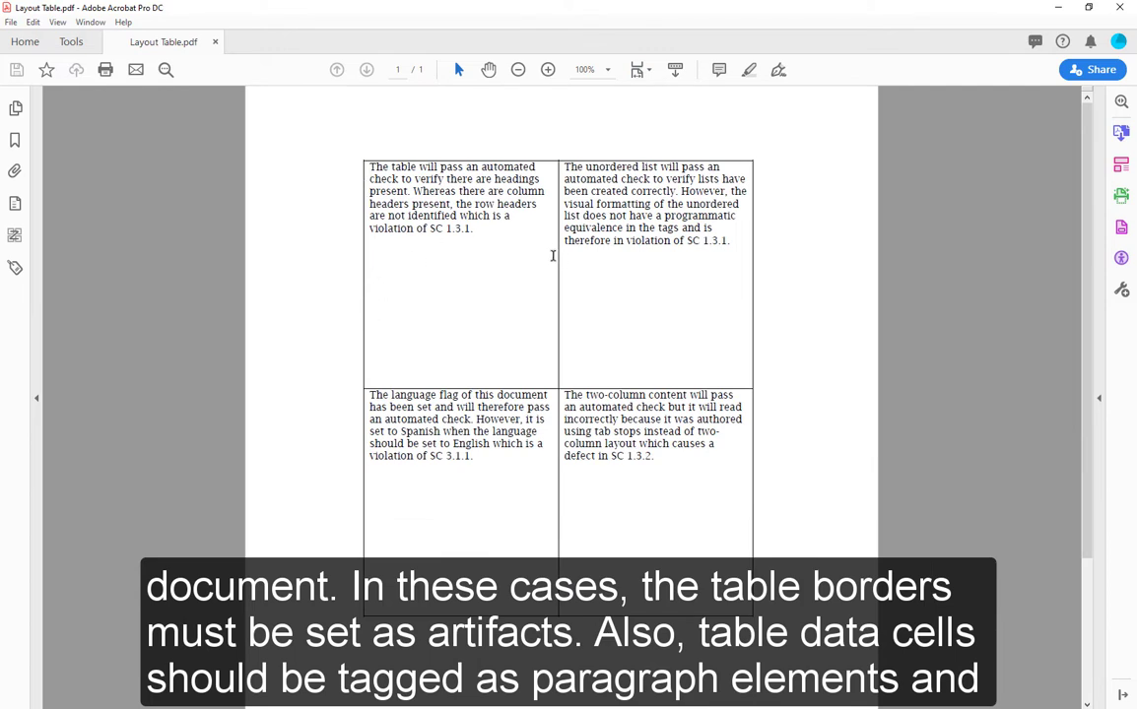
pyautogui.moveTo(552, 257); pyautogui.dragTo(360, 151)
pyautogui.click(295, 200)
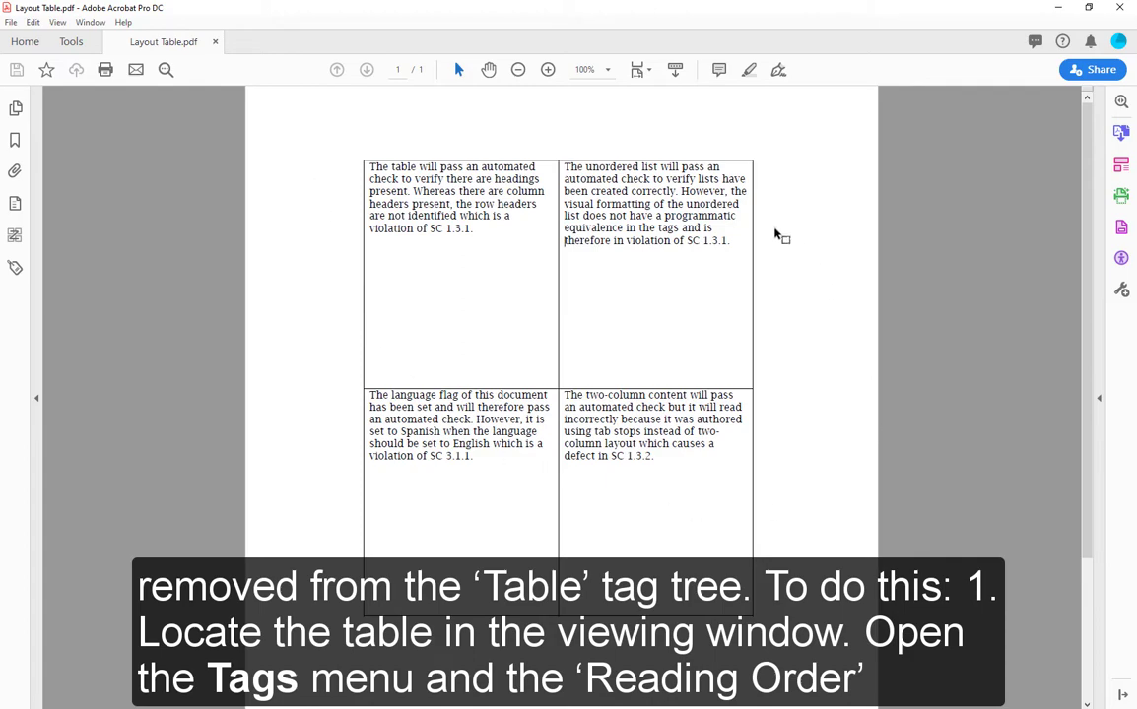
# - Open the Reading Order tool from the tag options and box the first table cell's text
pyautogui.click(15, 266)
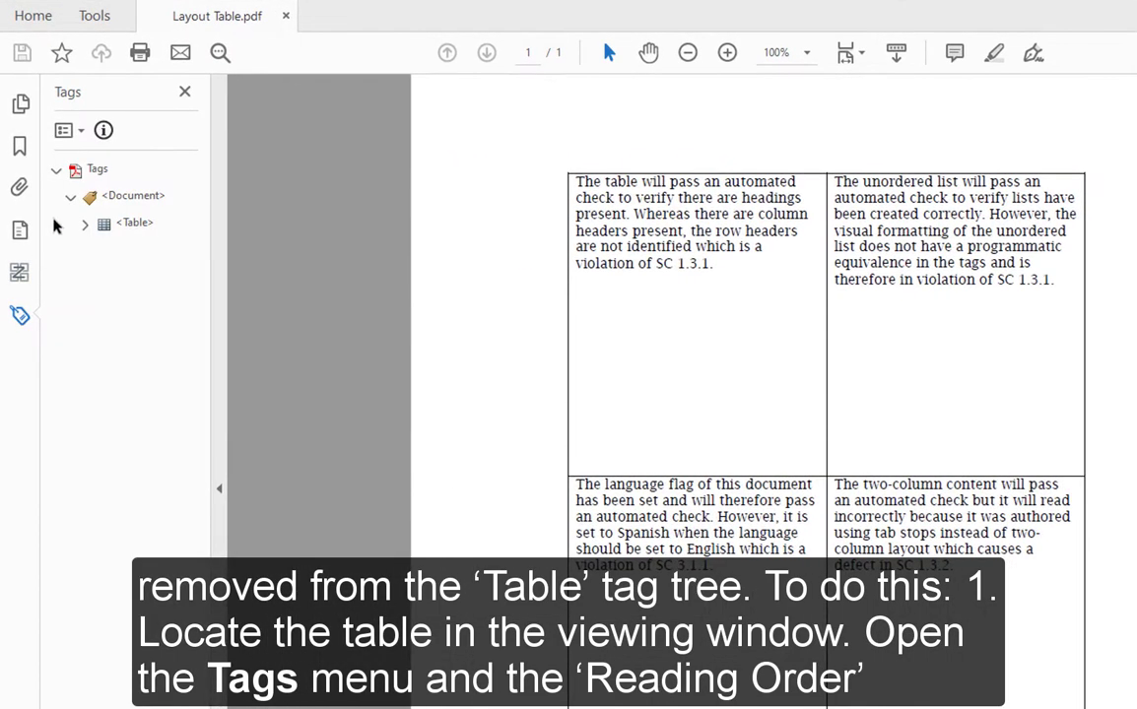
pyautogui.click(63, 130)
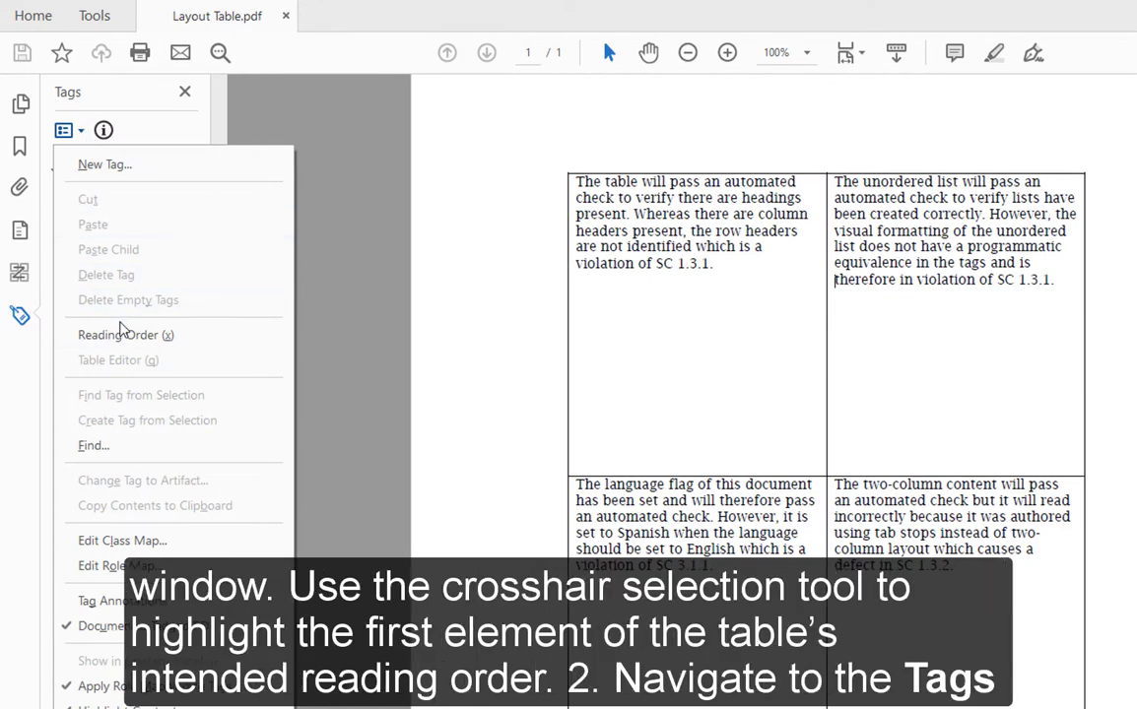
pyautogui.click(123, 334)
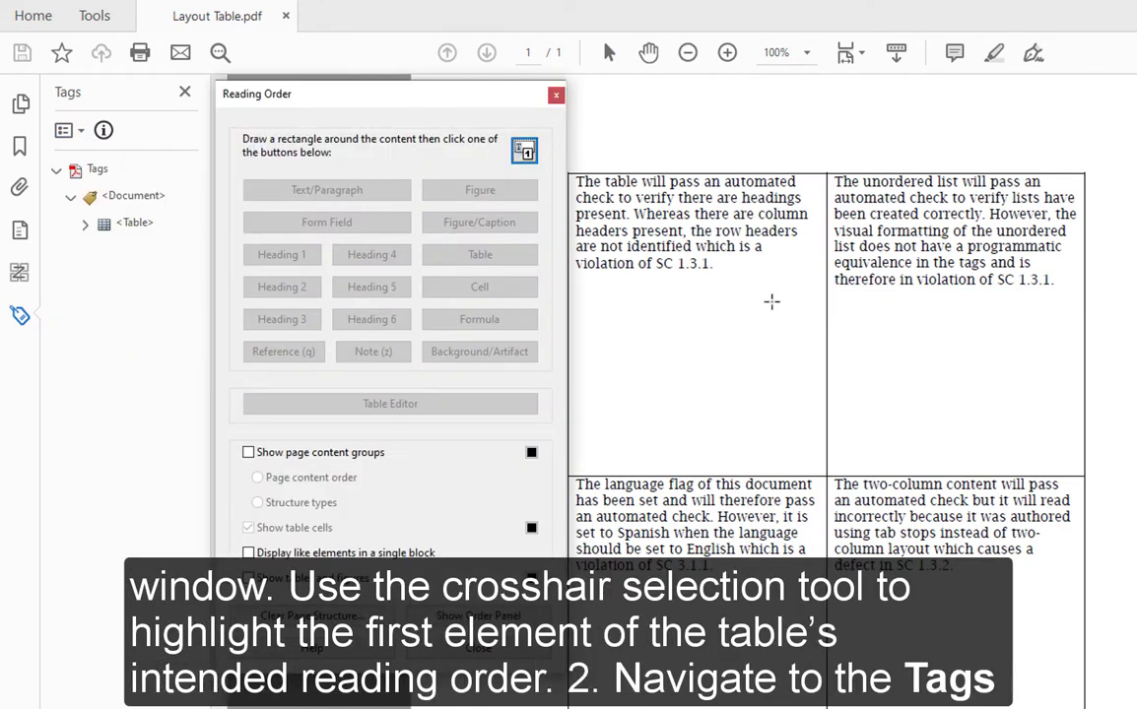
pyautogui.moveTo(817, 306); pyautogui.dragTo(578, 161)
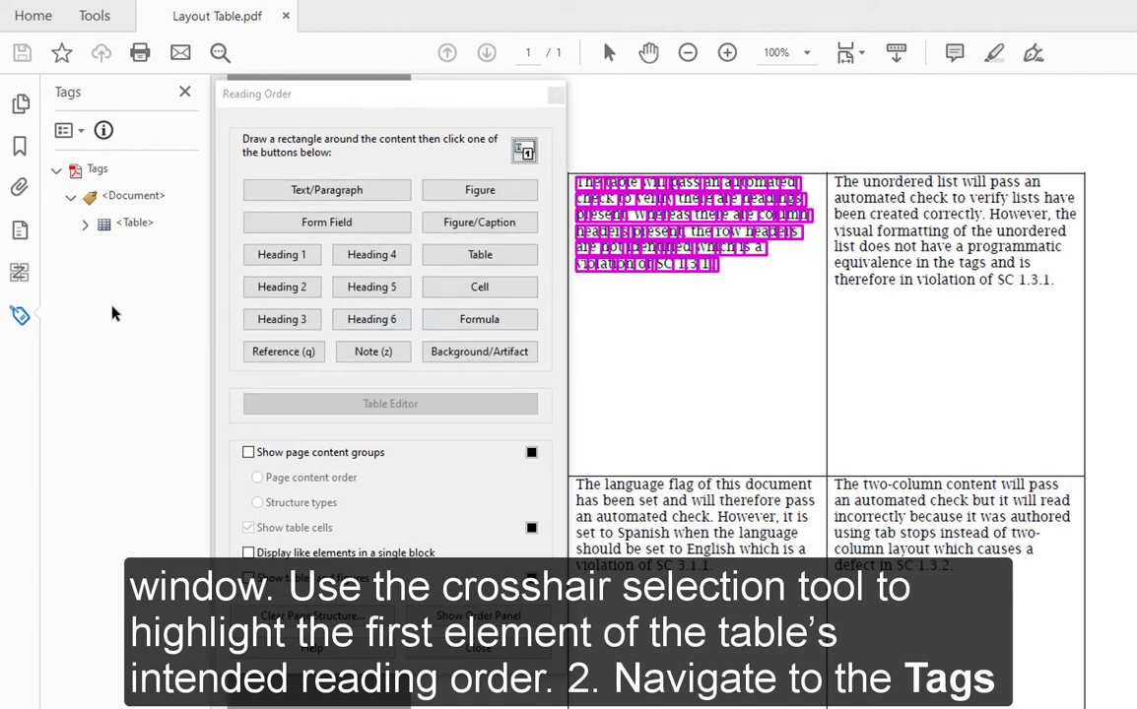
# - Use Find Tag from Selection to locate the cell's TD tag, then reselect the cell's text
pyautogui.click(81, 131)
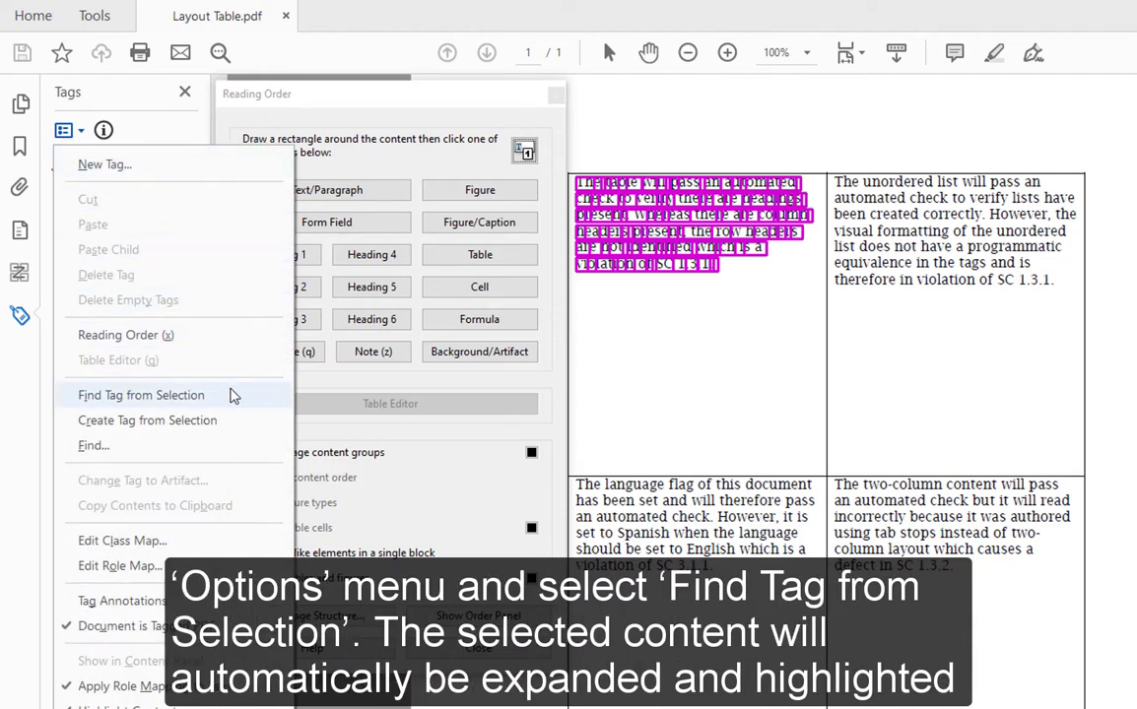
pyautogui.click(233, 395)
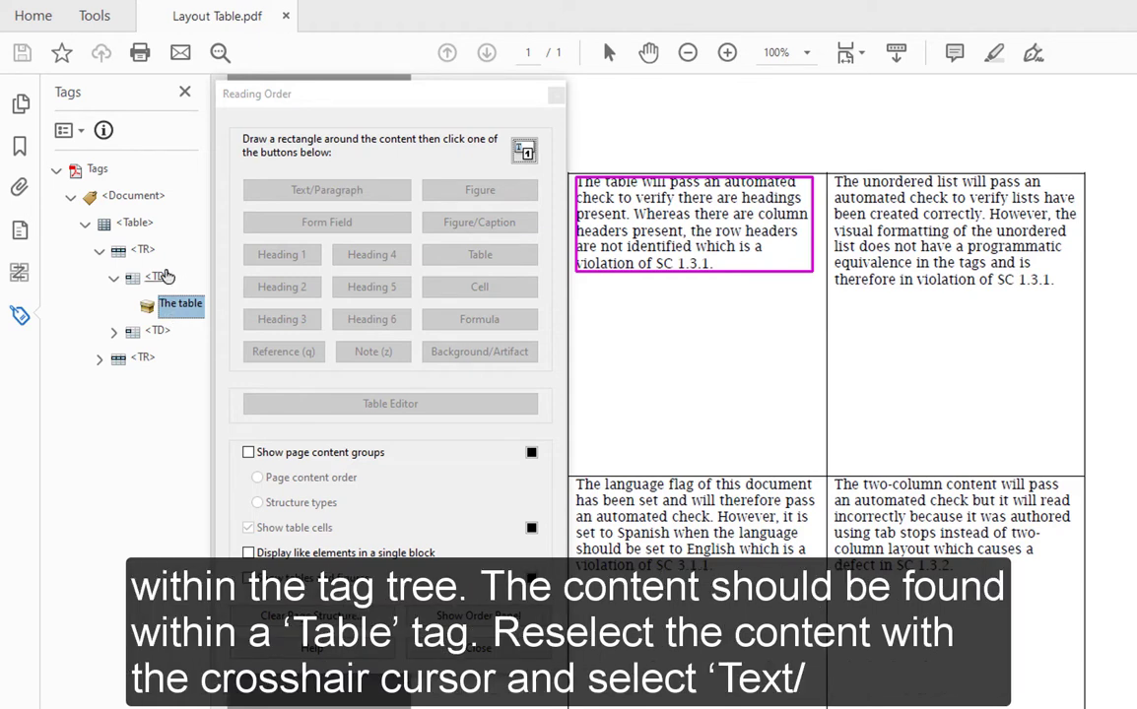
pyautogui.click(157, 277)
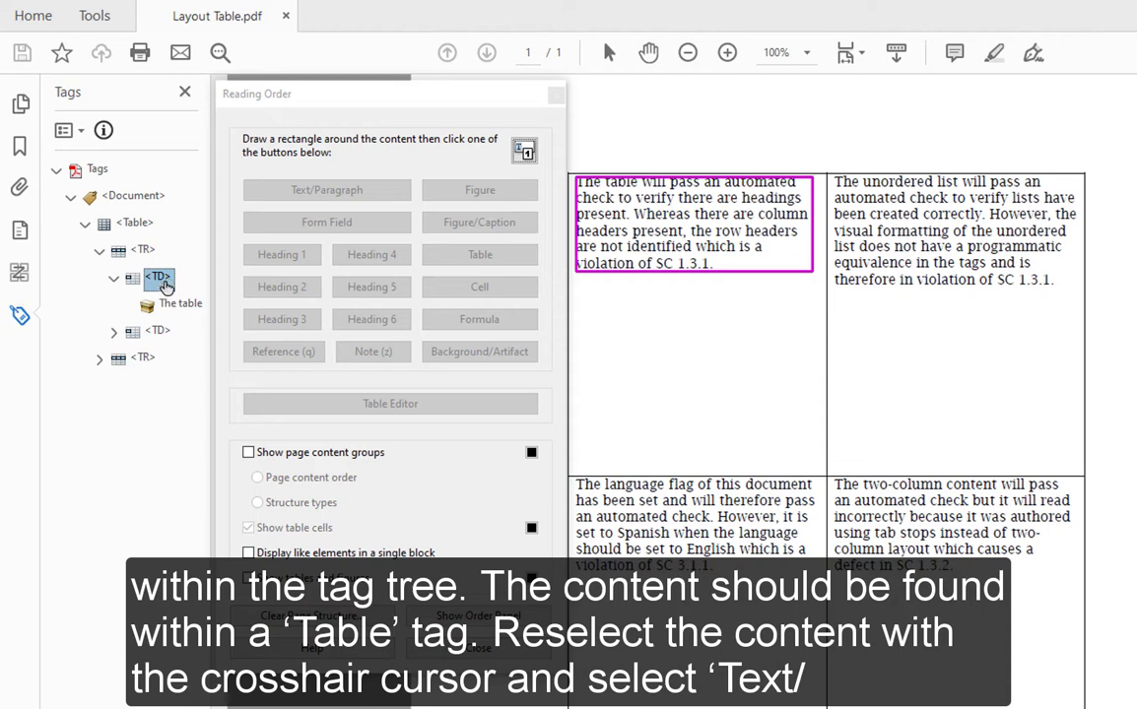
pyautogui.moveTo(823, 333); pyautogui.dragTo(570, 159)
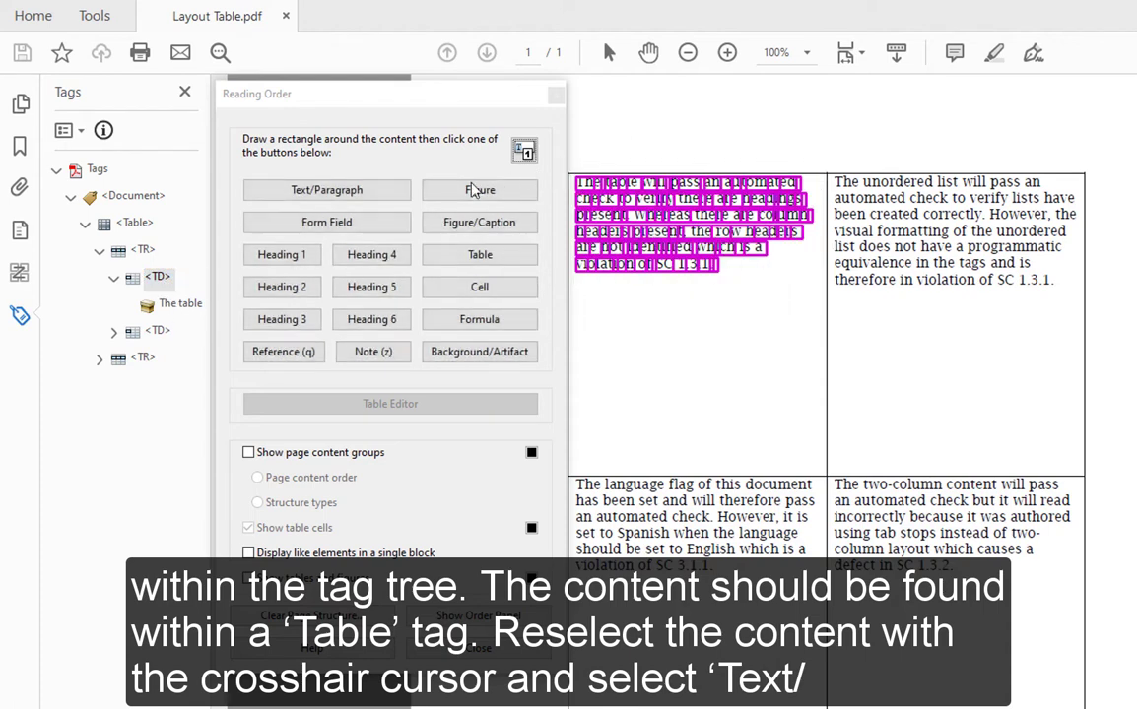
# - Retag the first cell's text as a paragraph and inspect the new P tag's content
pyautogui.click(393, 193)
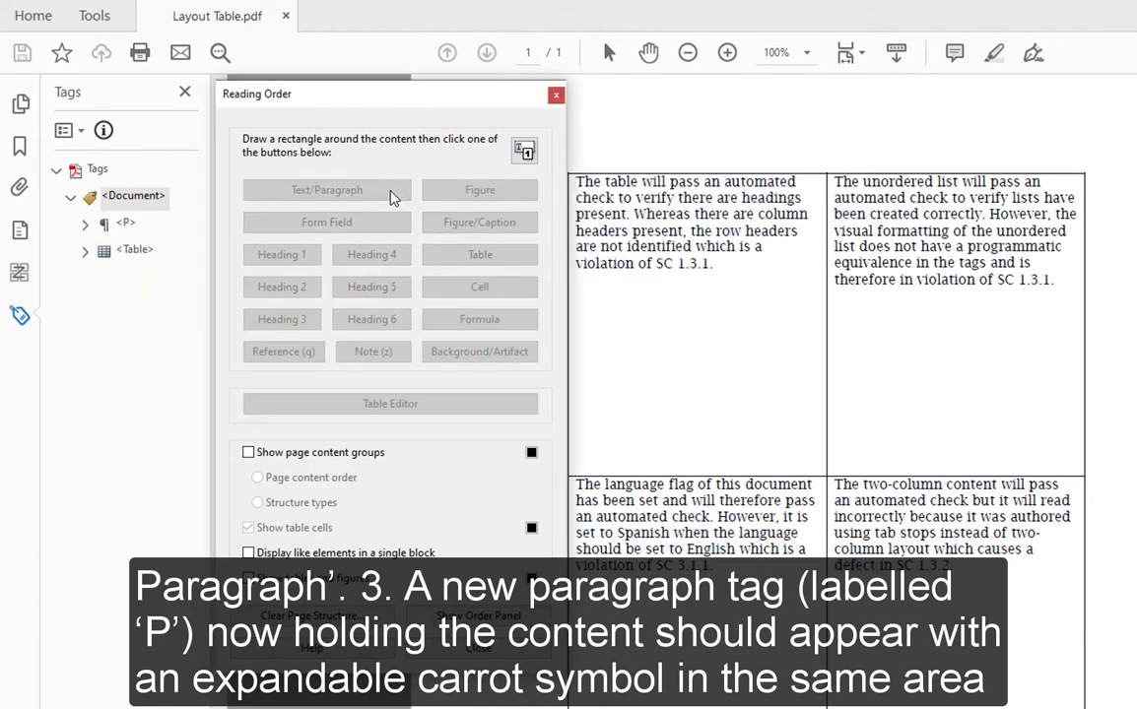
pyautogui.click(128, 225)
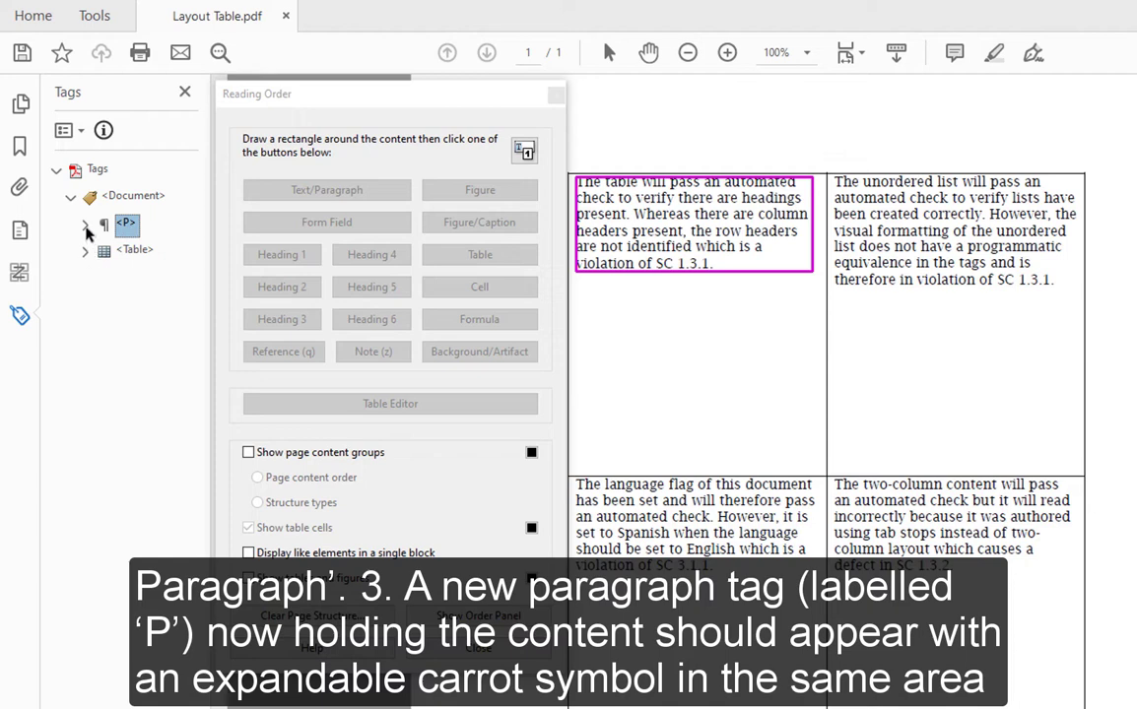
pyautogui.click(87, 225)
pyautogui.click(148, 250)
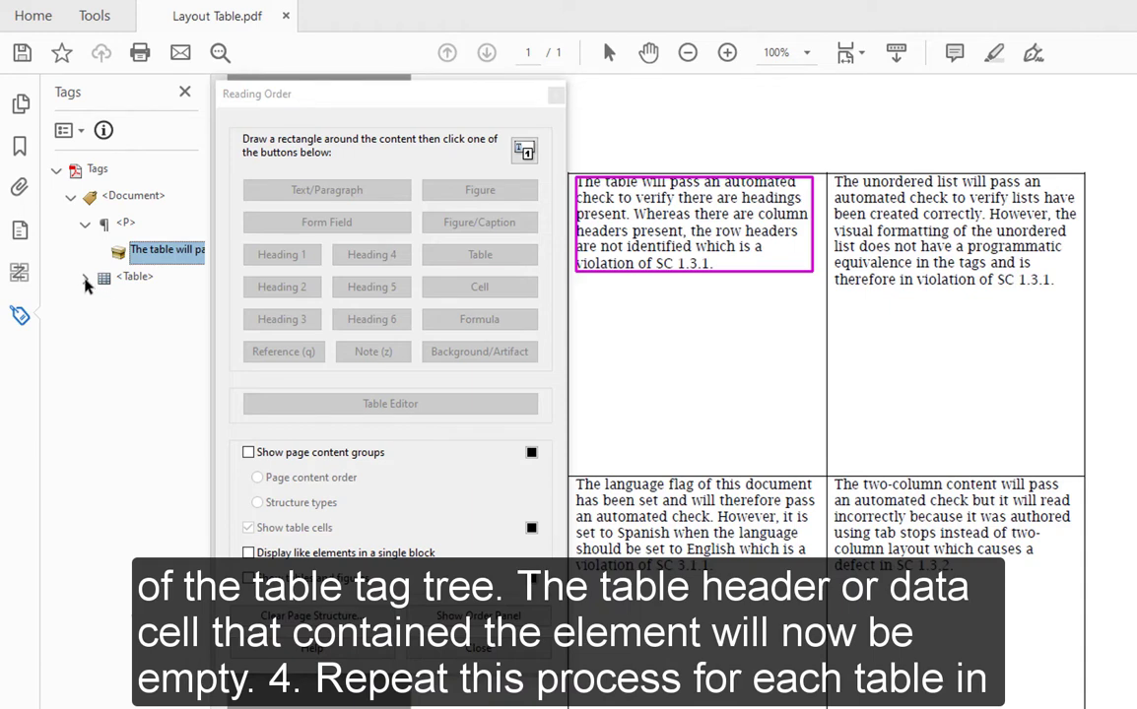
# - Expand the Table tag's first row and box the first and second cells' text on the page
pyautogui.click(86, 281)
pyautogui.click(98, 304)
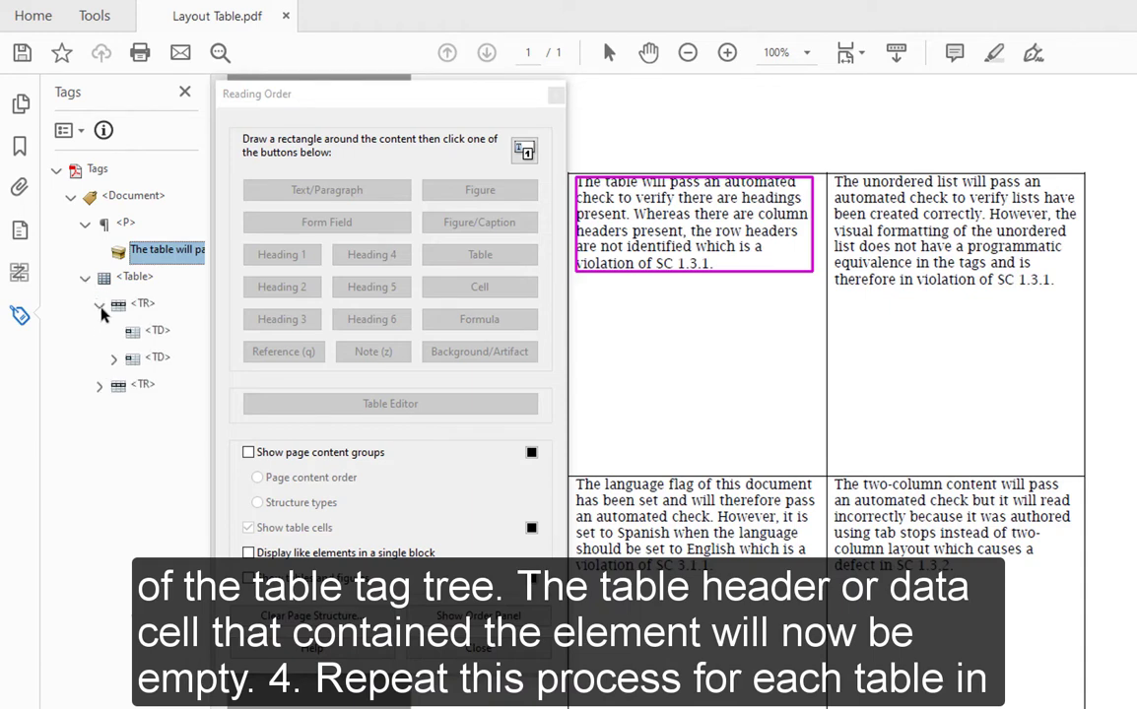
pyautogui.click(150, 332)
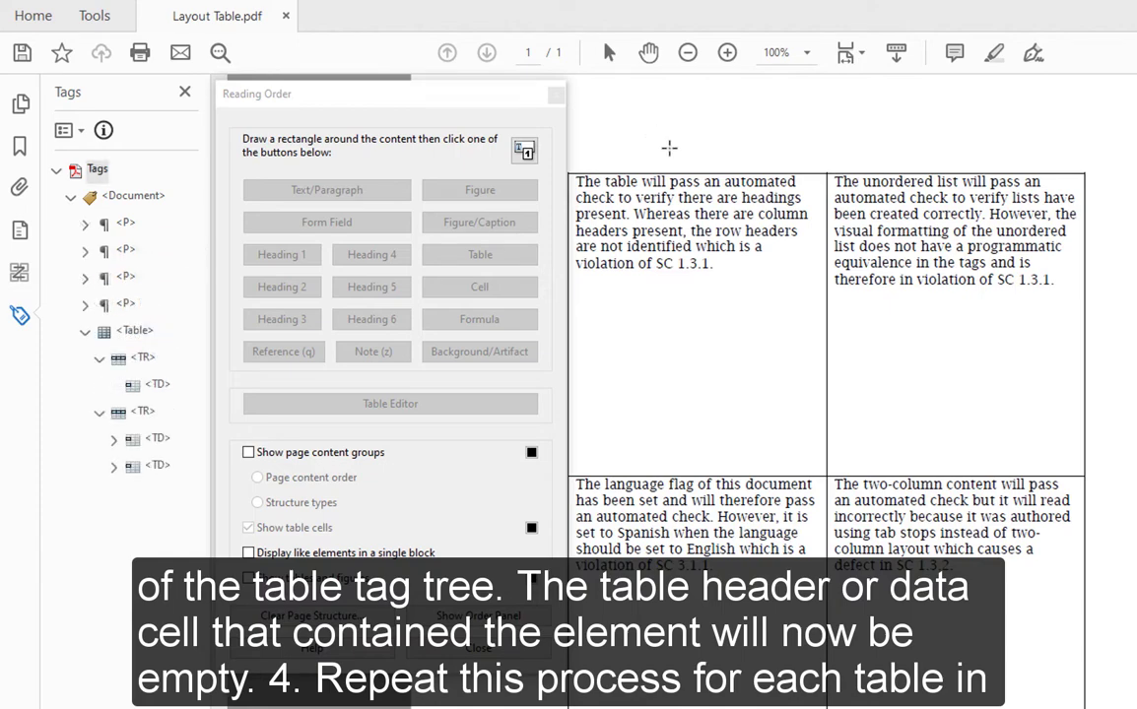
pyautogui.moveTo(814, 275); pyautogui.dragTo(585, 150)
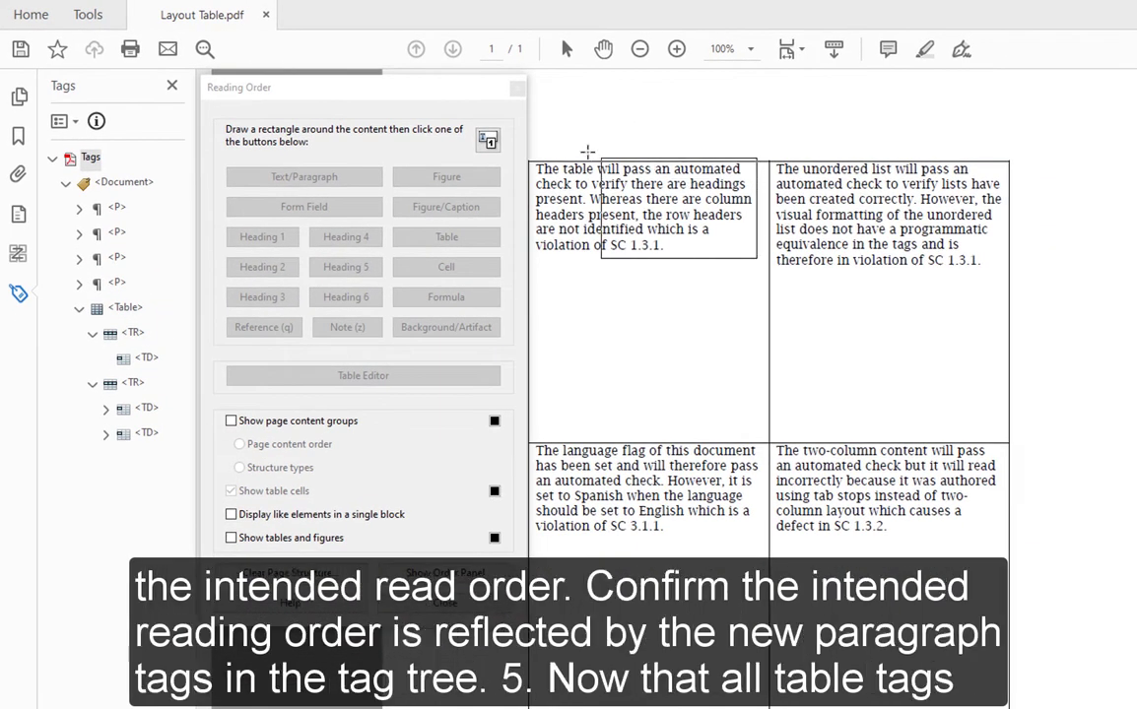
pyautogui.moveTo(918, 291); pyautogui.dragTo(769, 148)
pyautogui.click(303, 179)
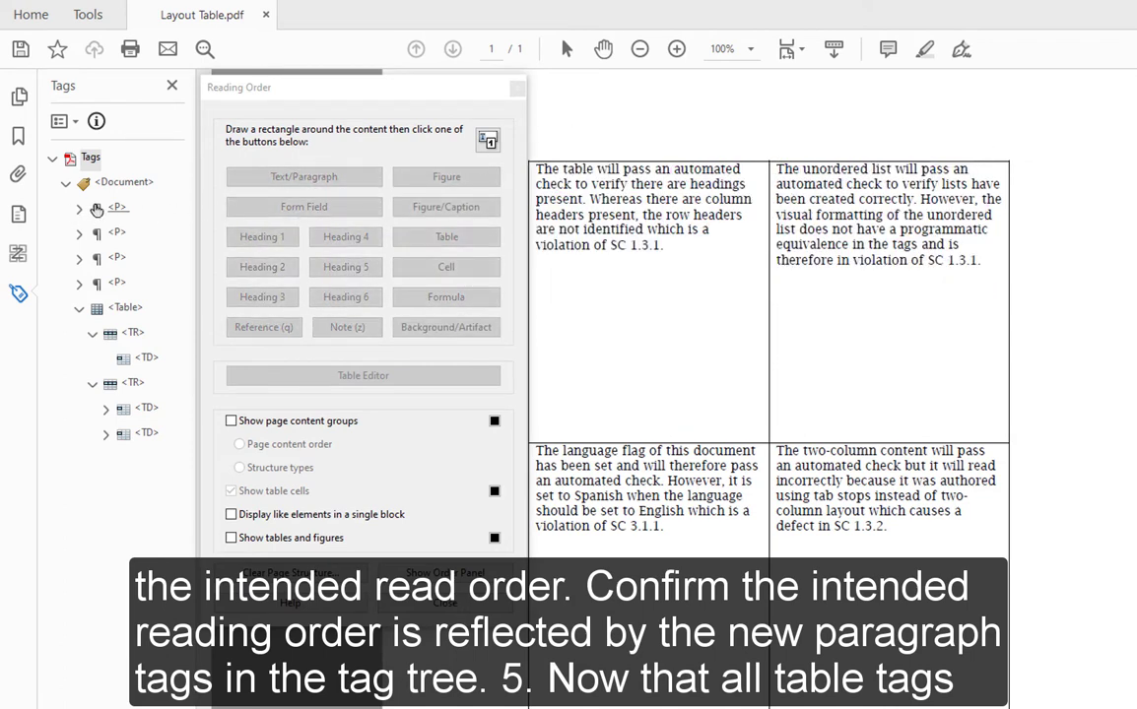
# - Verify the four new P tags' cells, then delete the now-empty Table tag
pyautogui.click(115, 208)
pyautogui.click(115, 232)
pyautogui.click(117, 258)
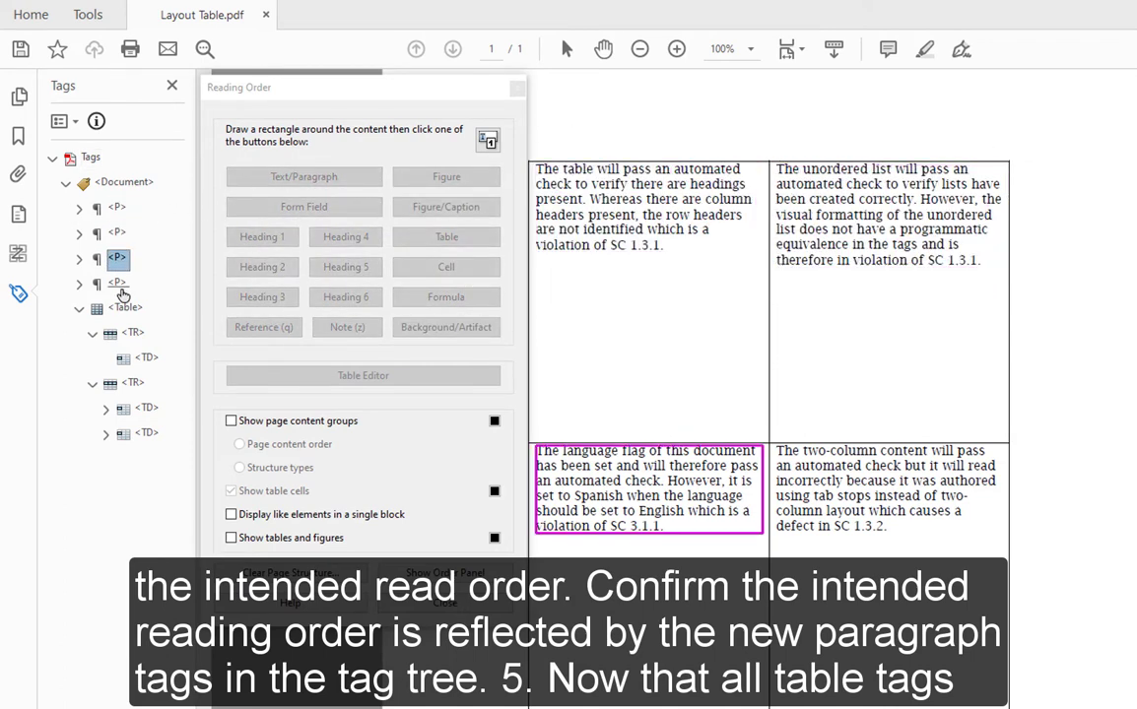
pyautogui.click(117, 283)
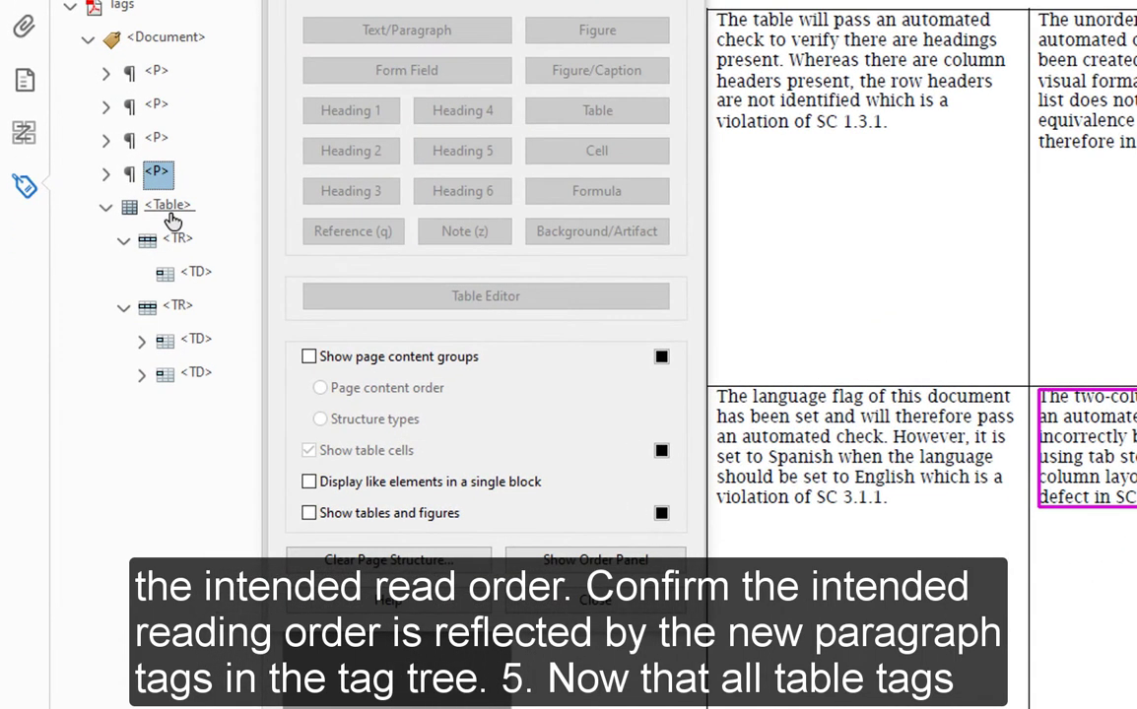
pyautogui.click(126, 309)
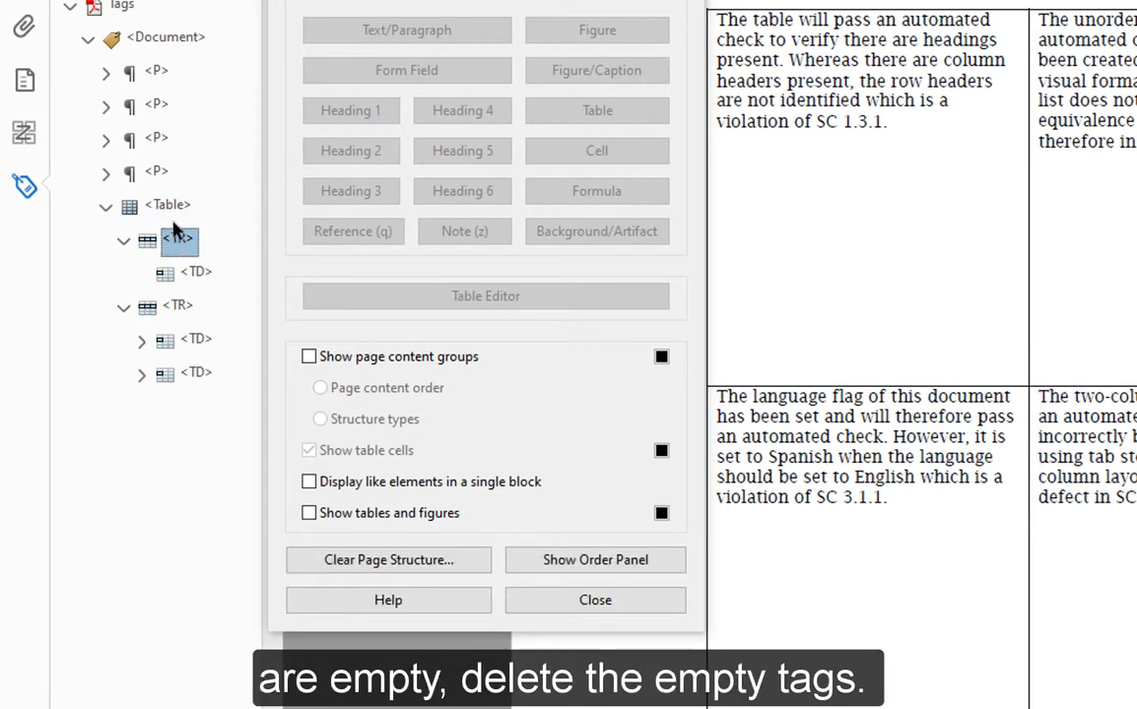
pyautogui.rightClick(174, 220)
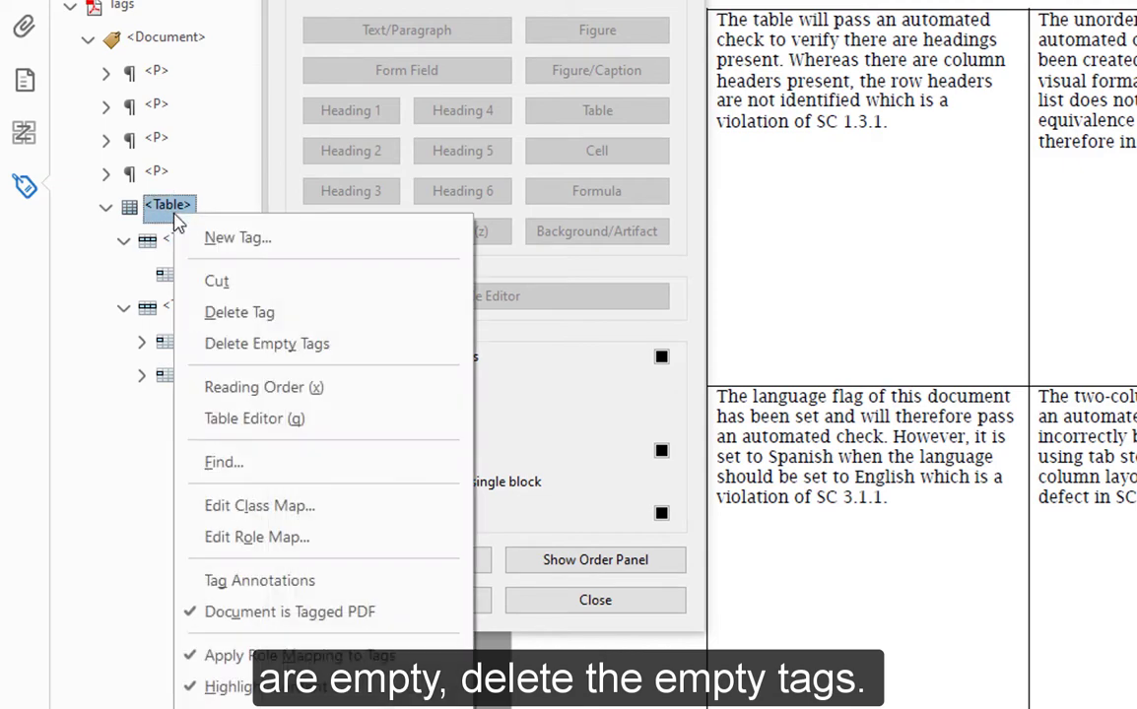
pyautogui.click(259, 328)
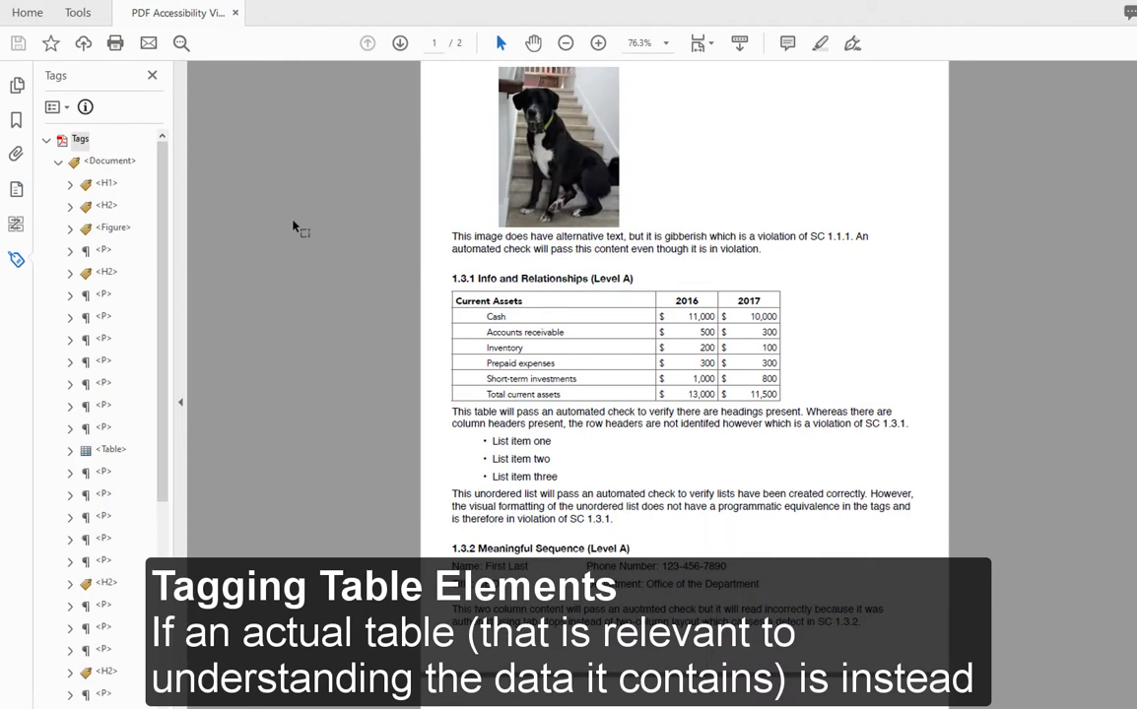
# - Click through the P tags for Cash, Accounts receivable, Inventory and Short-term investments rows to confirm them
pyautogui.scroll(-3, 295, 229)
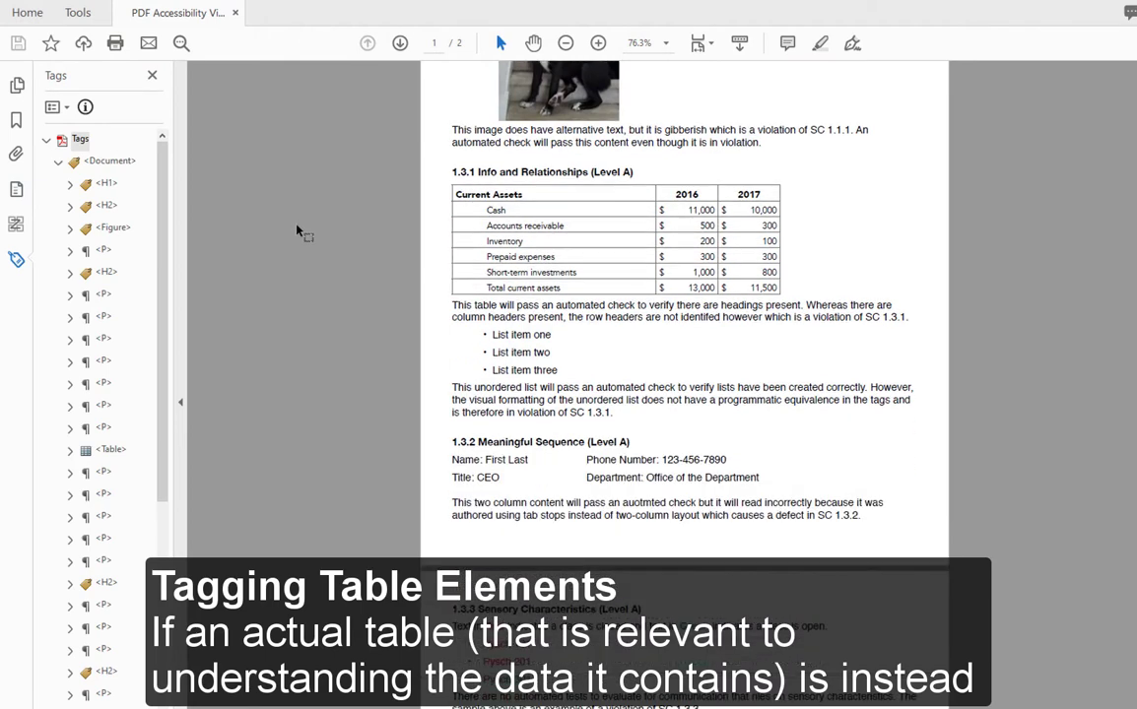
pyautogui.scroll(2, 297, 230)
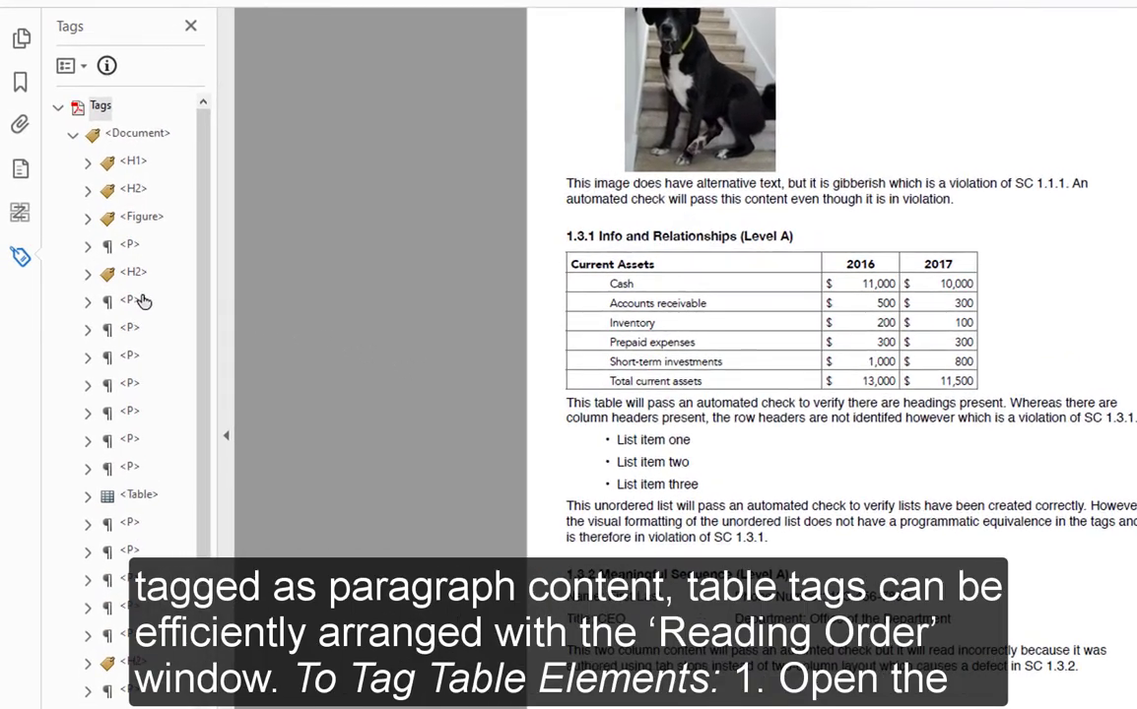
pyautogui.click(132, 300)
pyautogui.click(130, 328)
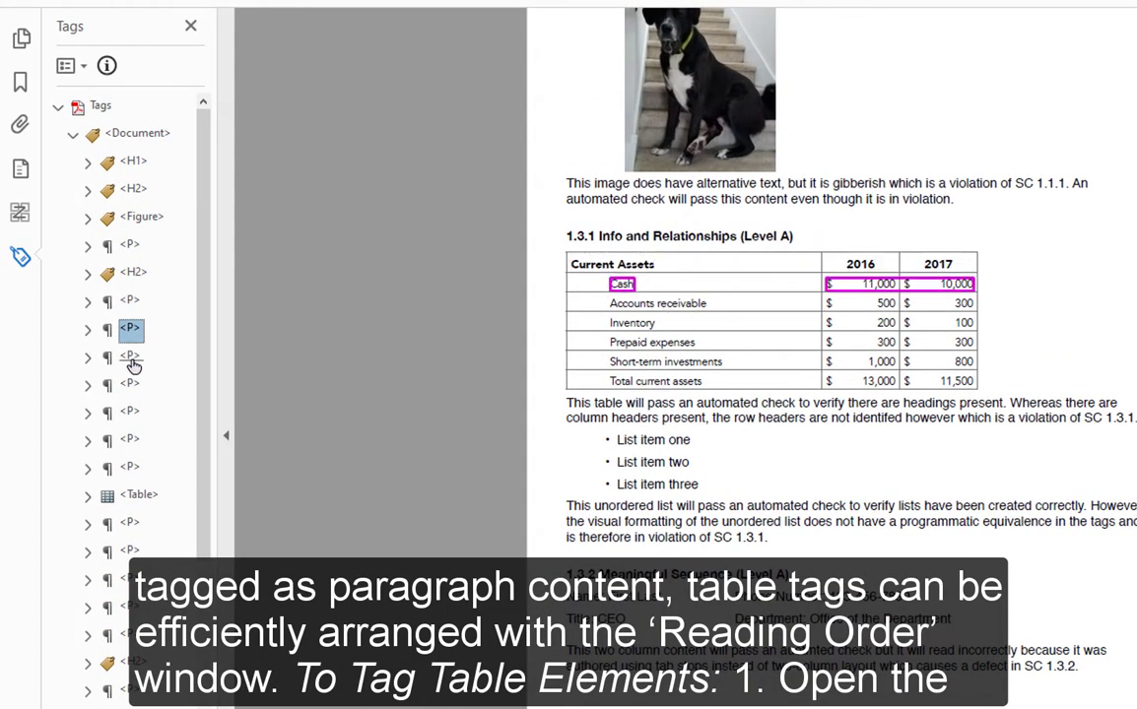
pyautogui.click(132, 360)
pyautogui.click(132, 385)
pyautogui.click(132, 414)
pyautogui.click(131, 441)
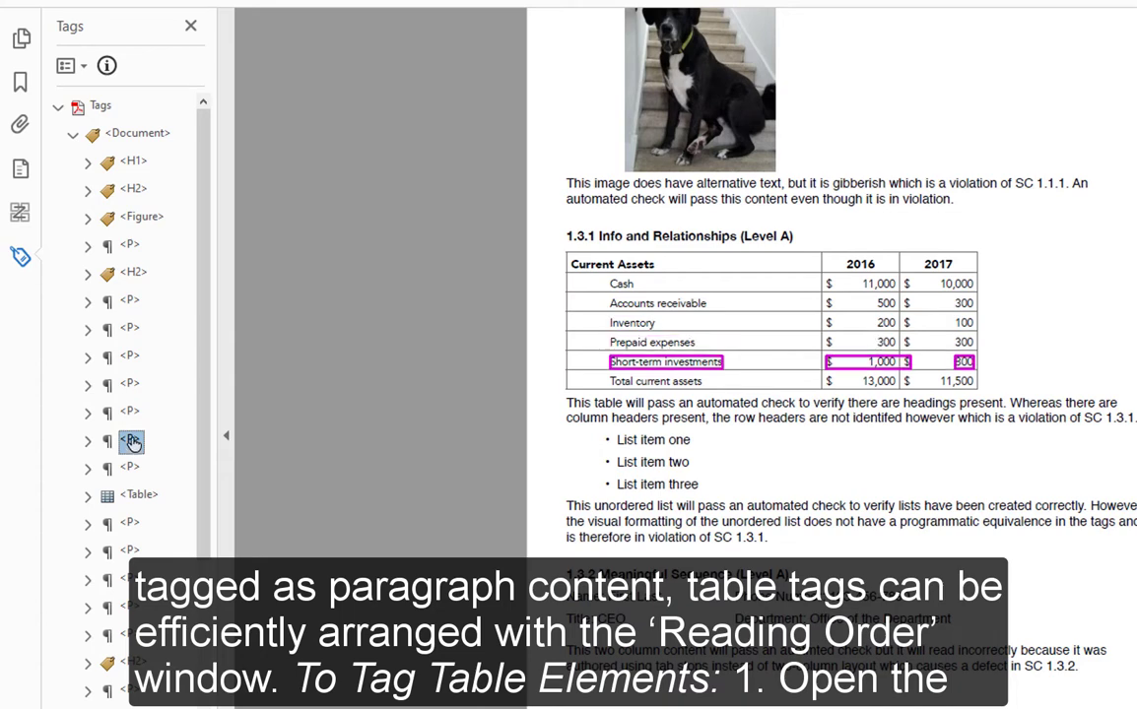
pyautogui.click(372, 321)
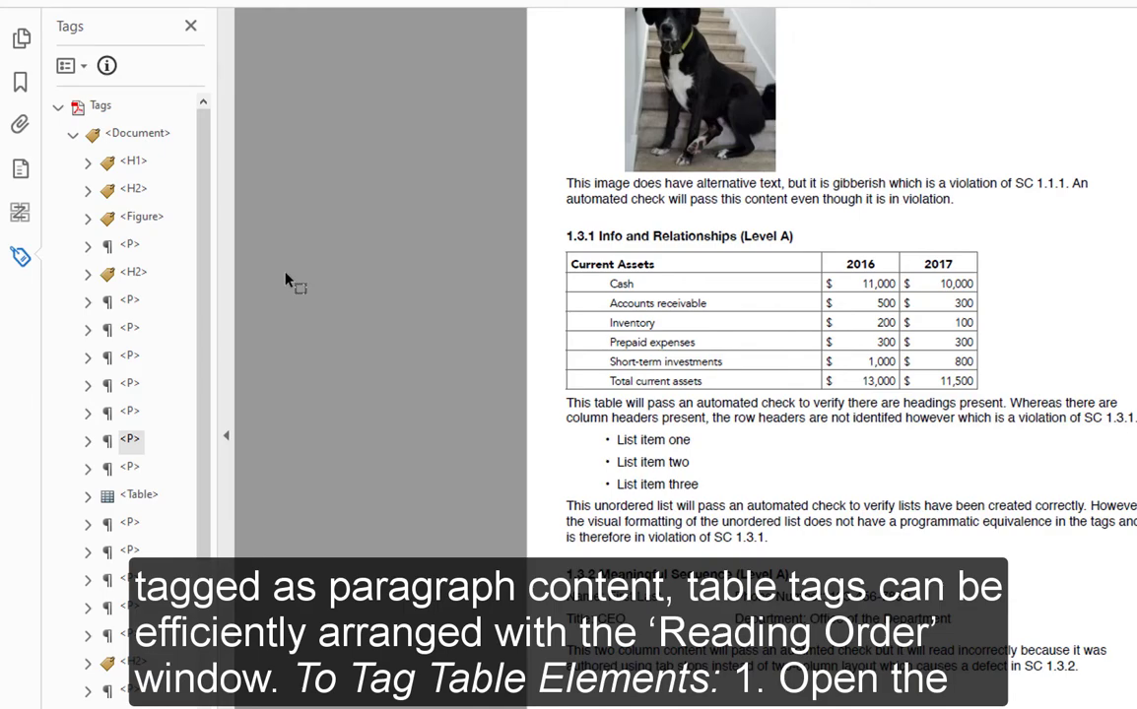
# - Box the entire Current Assets table in Reading Order and tag it as a Table
pyautogui.click(67, 65)
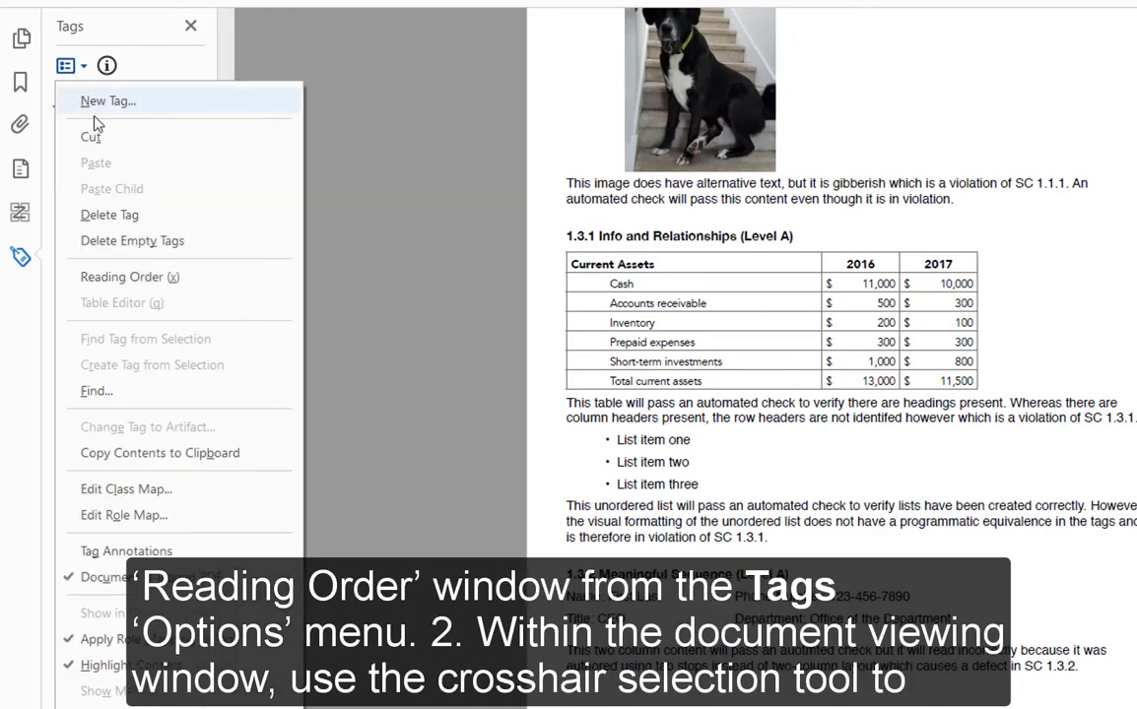
pyautogui.click(156, 278)
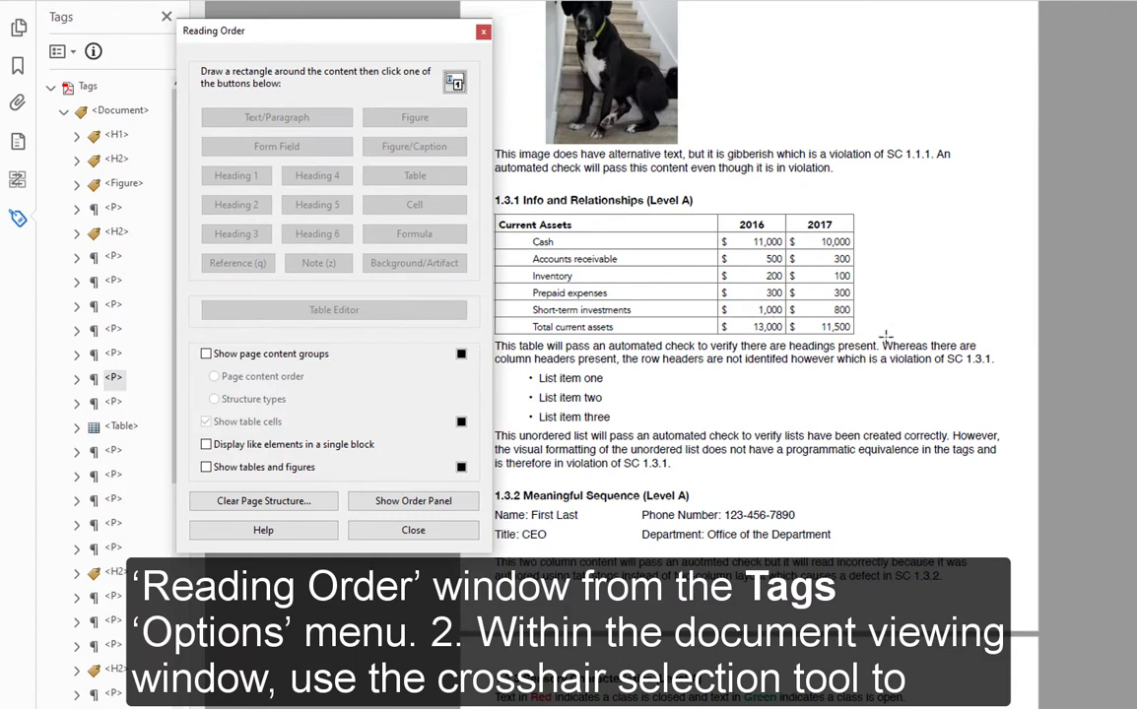
pyautogui.moveTo(872, 336); pyautogui.dragTo(481, 210)
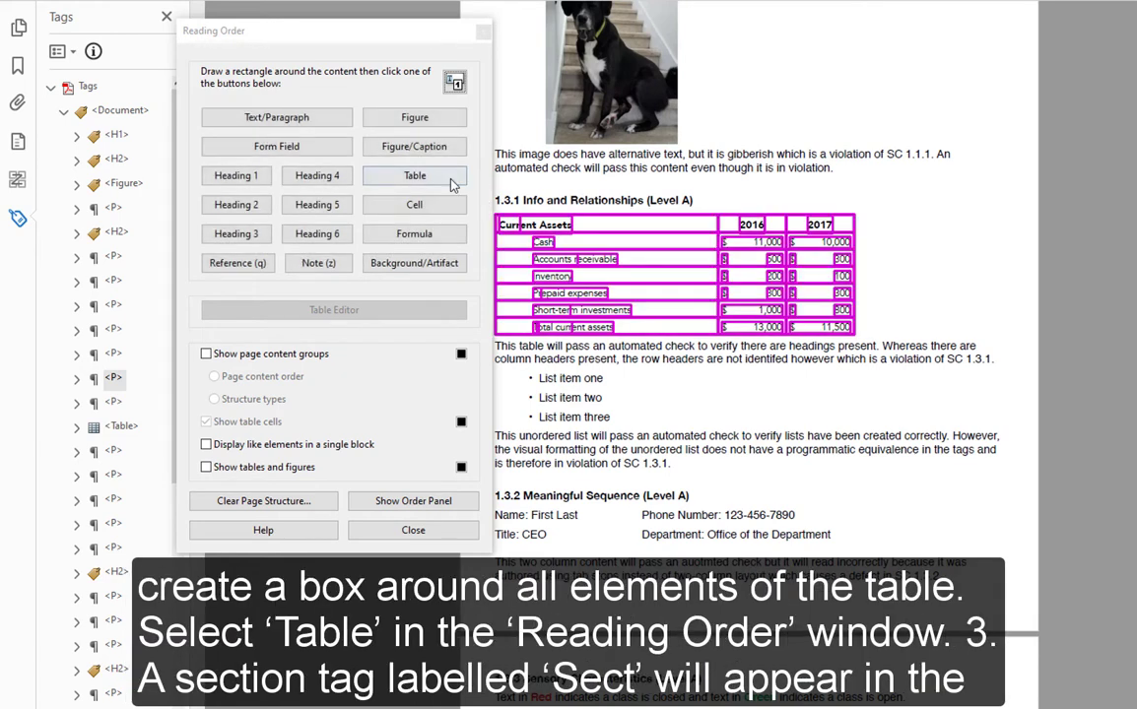
pyautogui.click(445, 178)
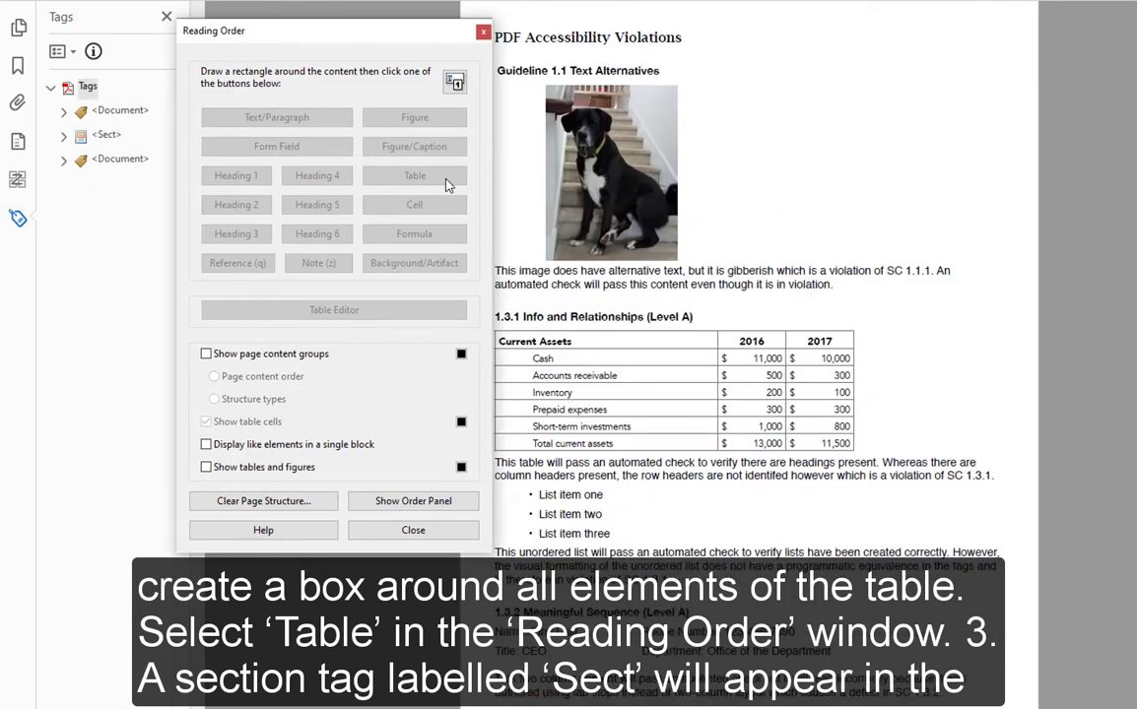
# - Drag the Table tag out of the new Sect tag and delete the empty Sect wrapper
pyautogui.click(482, 32)
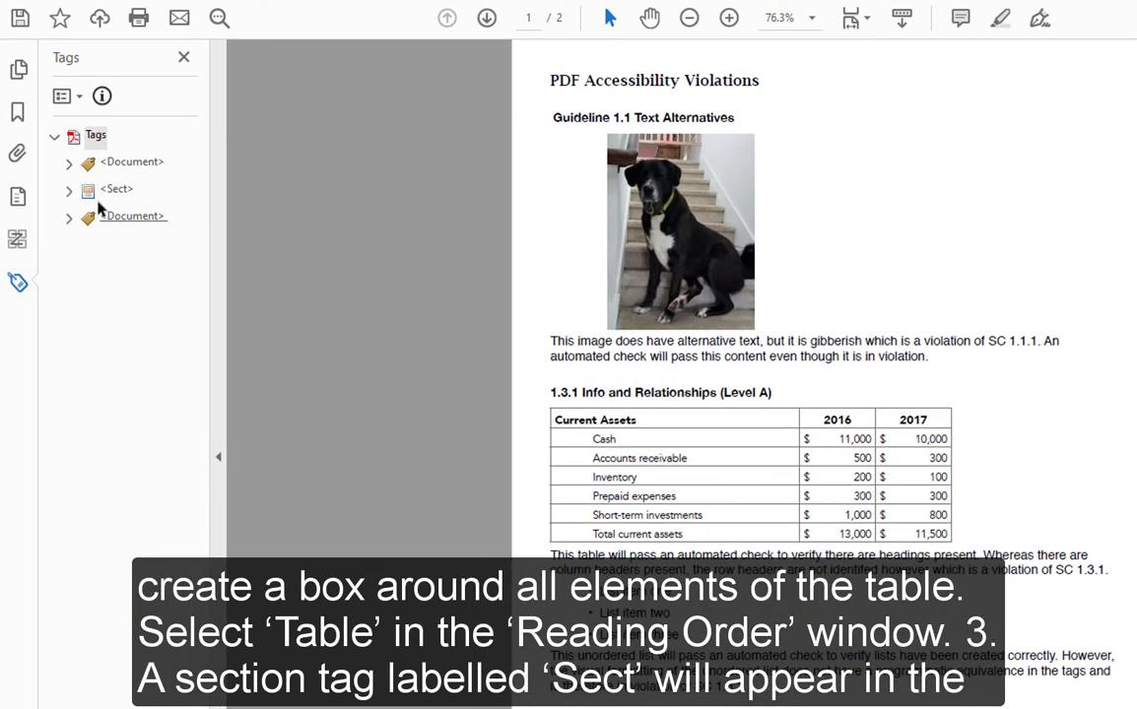
pyautogui.click(104, 189)
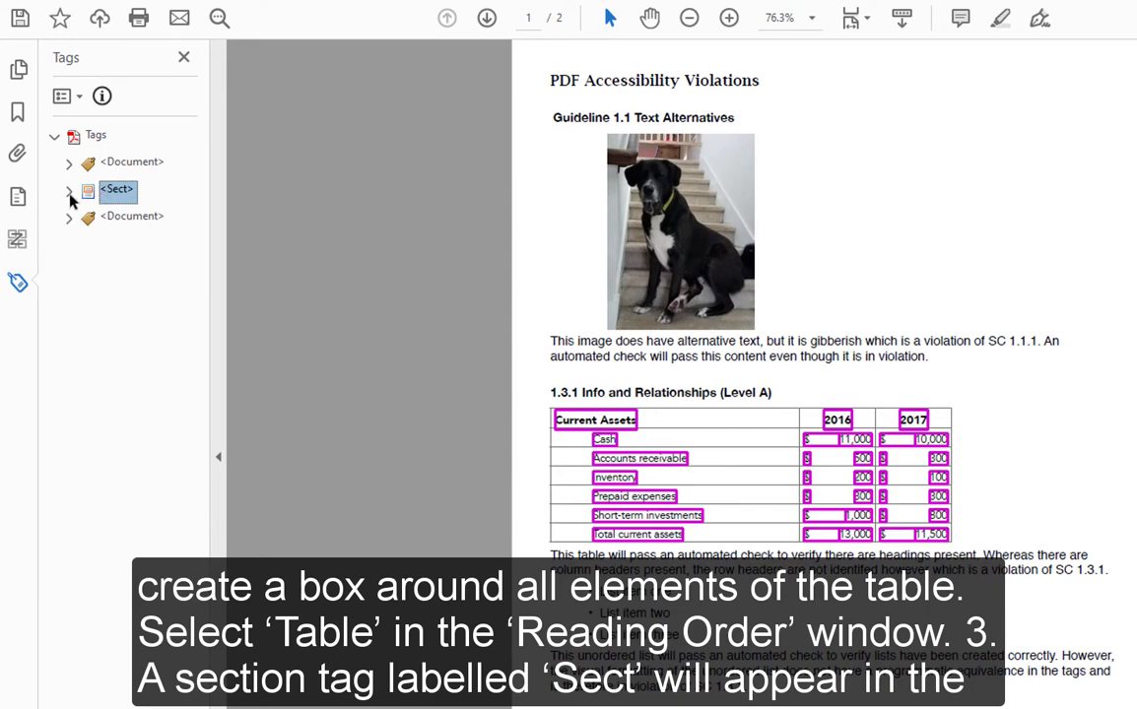
pyautogui.click(70, 195)
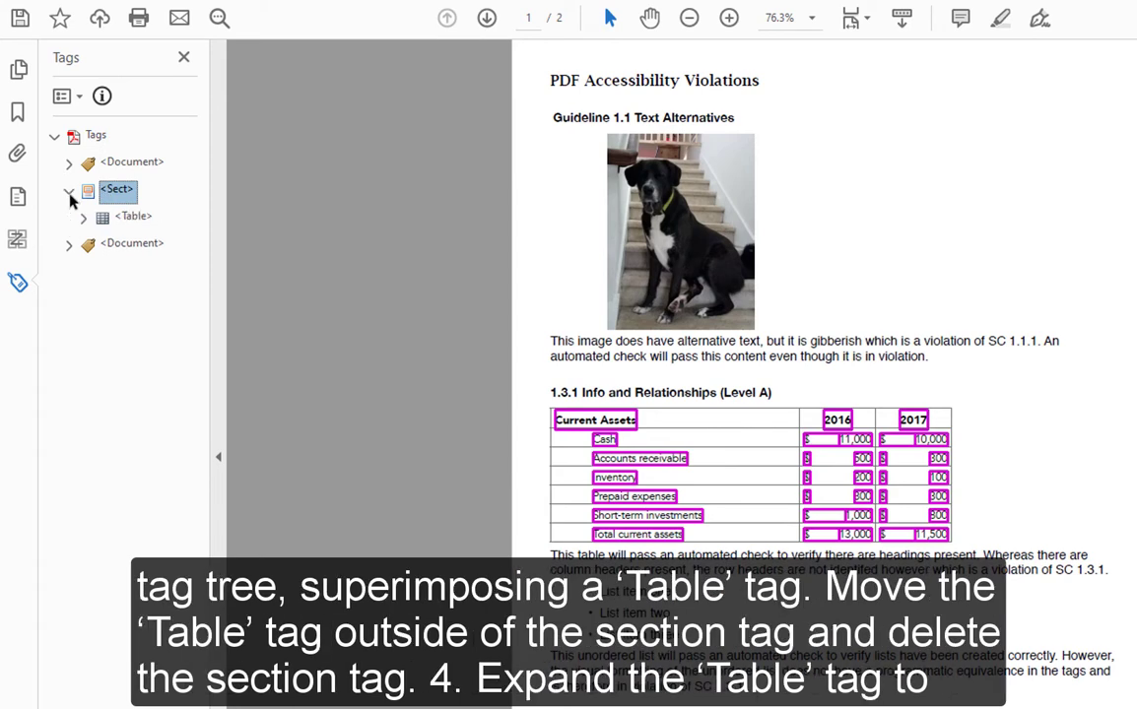
pyautogui.click(143, 225)
pyautogui.moveTo(143, 225); pyautogui.dragTo(127, 177)
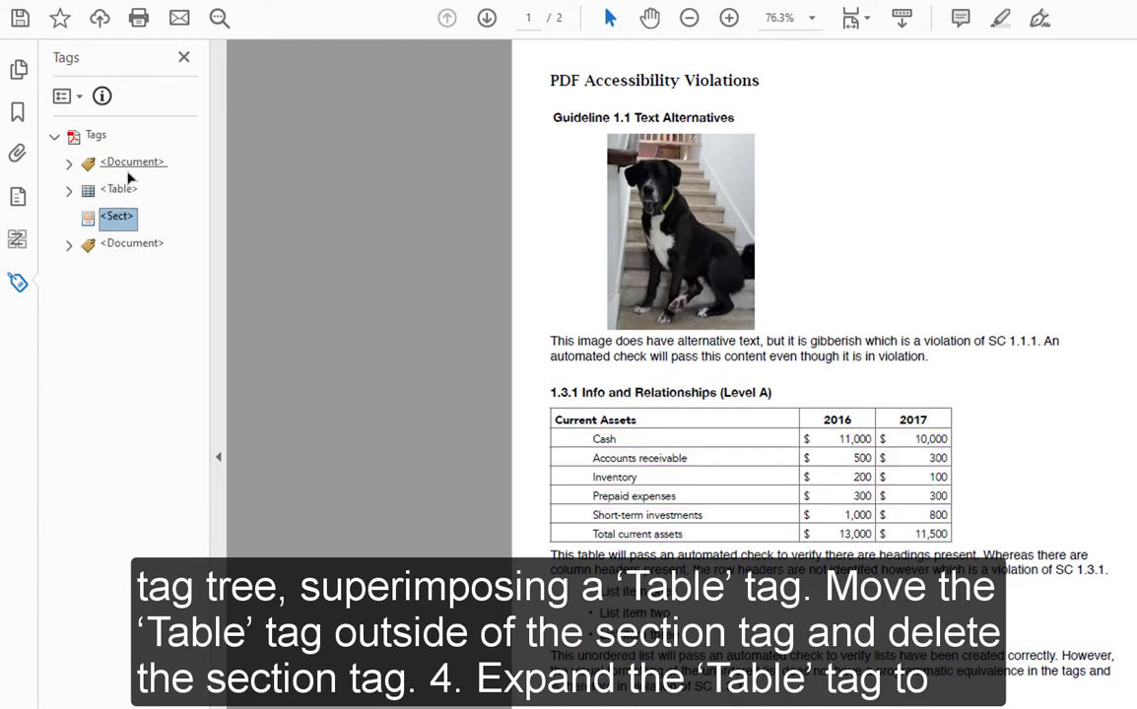
pyautogui.rightClick(118, 221)
pyautogui.click(190, 312)
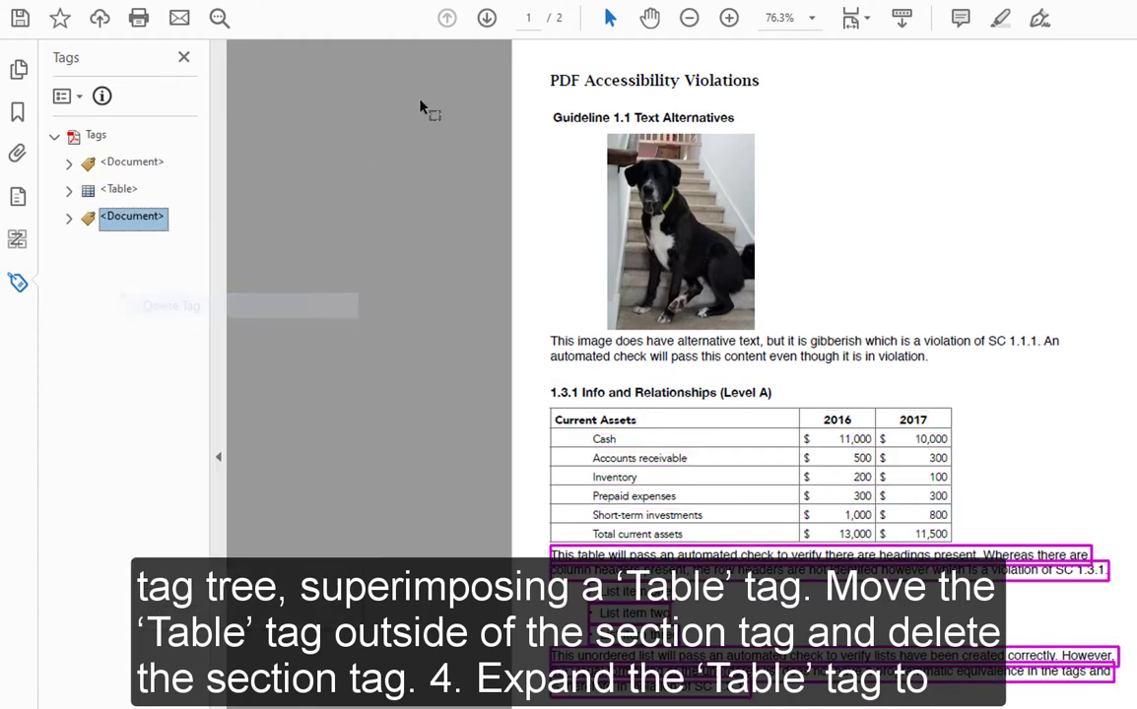
pyautogui.click(728, 19)
# - Expand the Table tag, check the header and Cash rows, and expand their cells
pyautogui.click(728, 19)
pyautogui.scroll(-5, 610, 255)
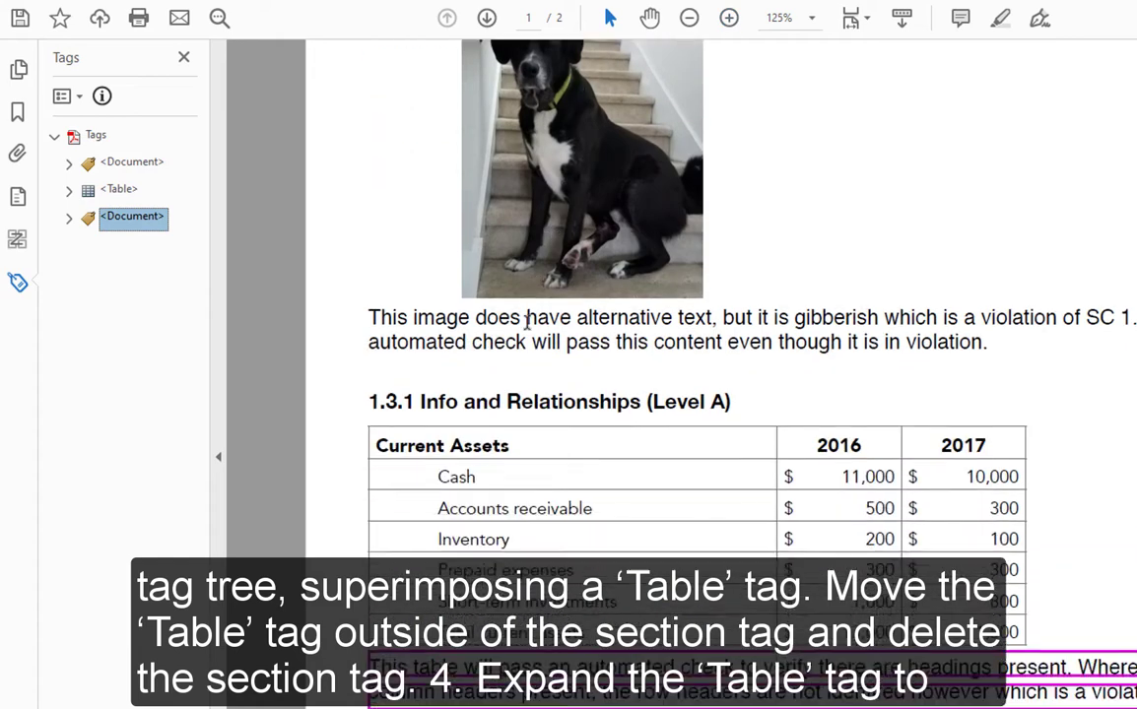
pyautogui.click(69, 190)
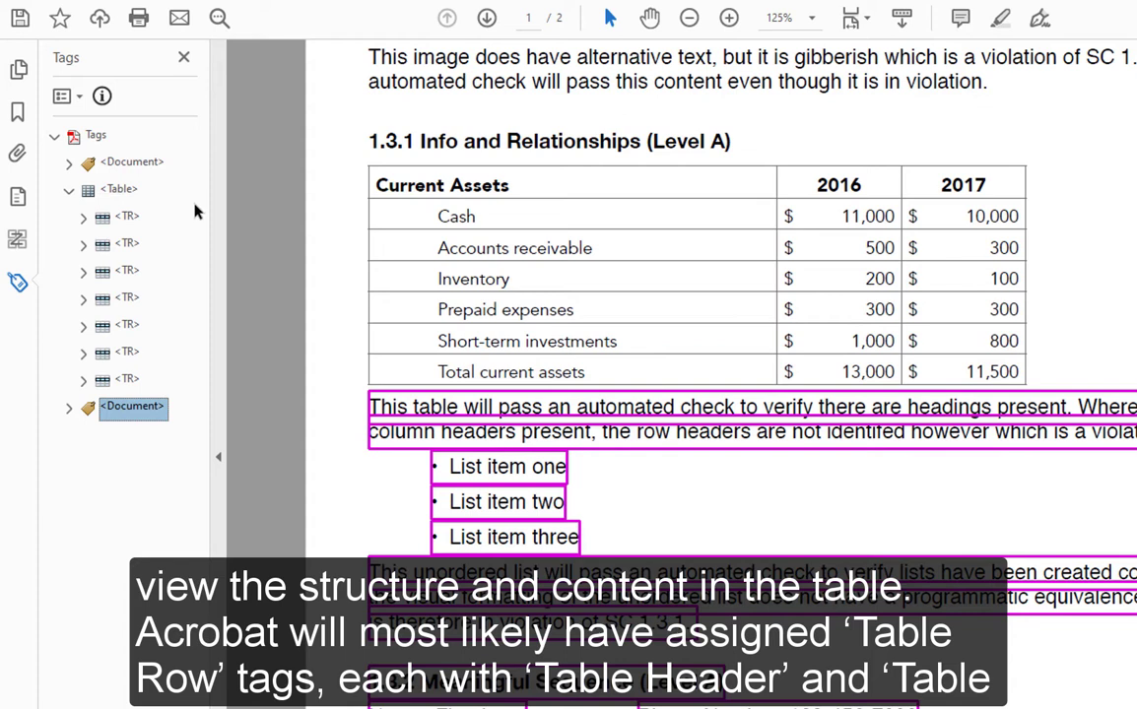
pyautogui.click(131, 218)
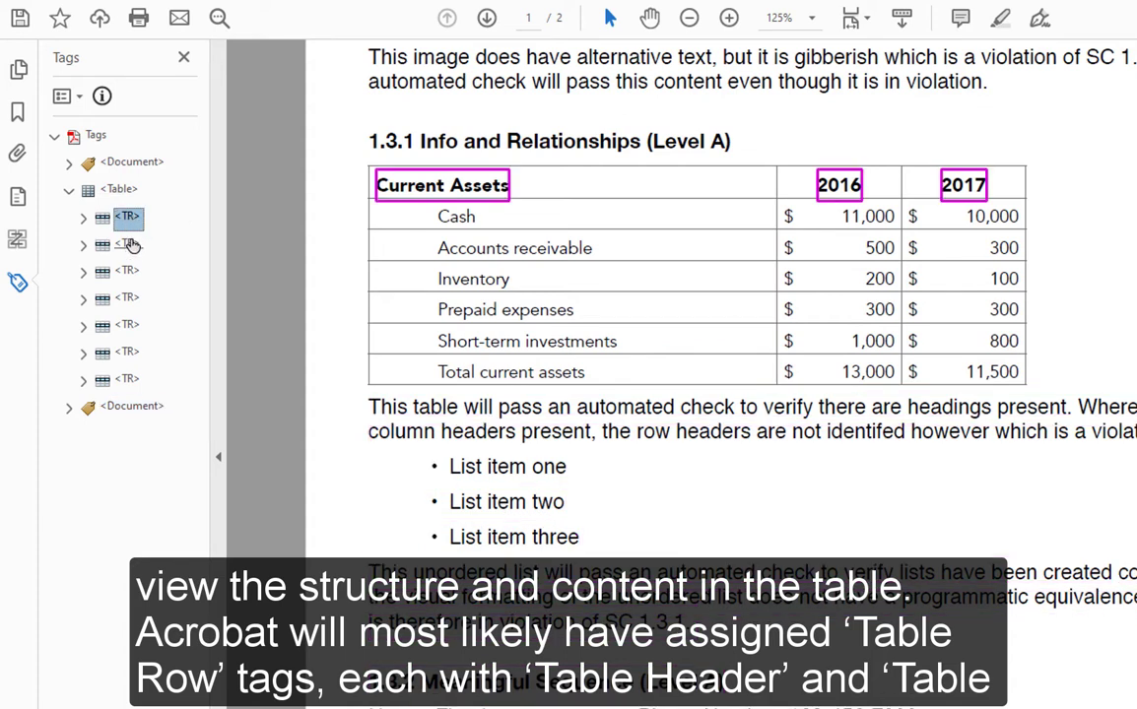
pyautogui.click(127, 243)
pyautogui.click(84, 216)
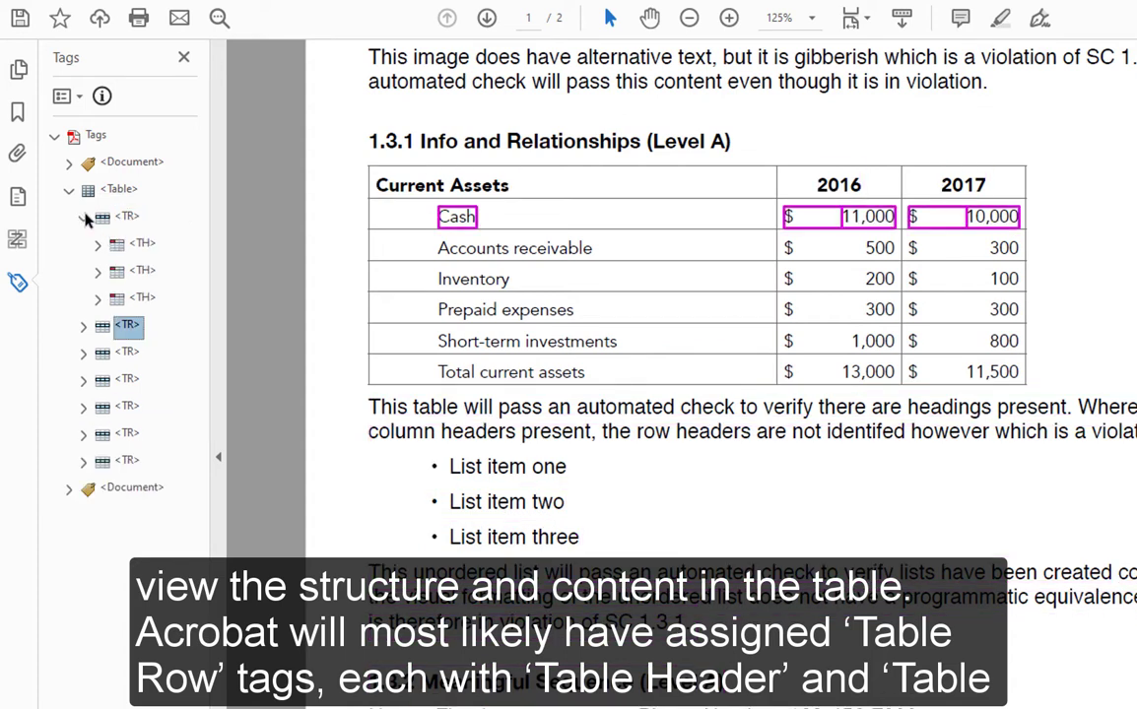
pyautogui.click(84, 326)
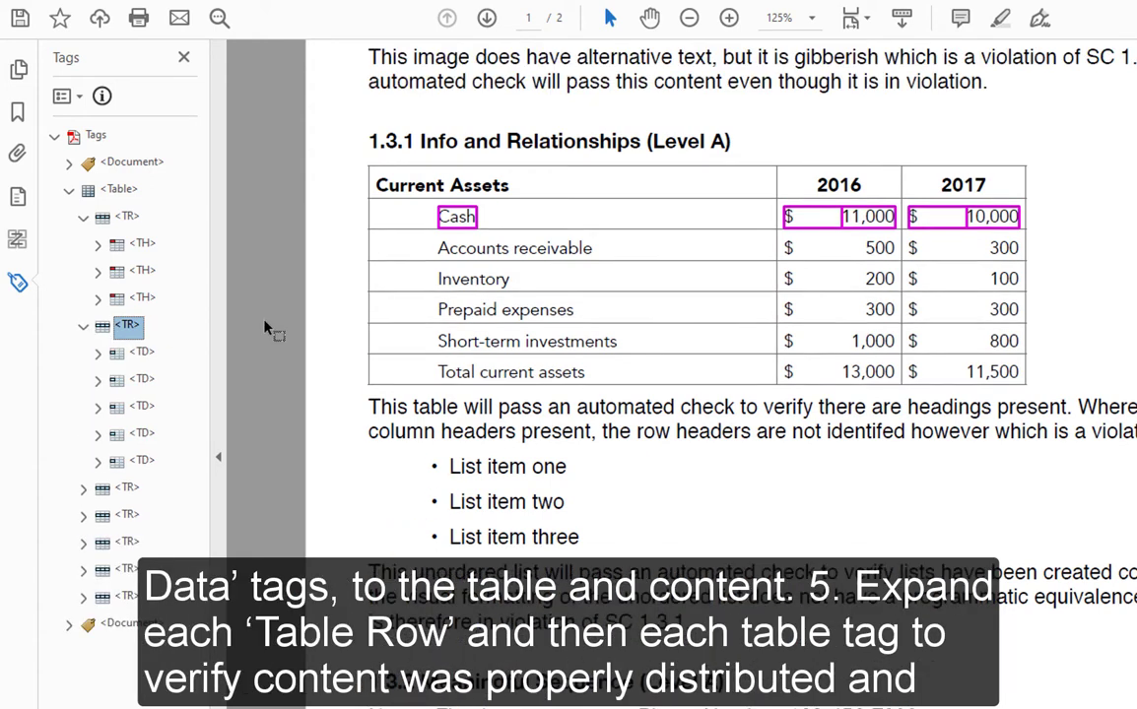
# - Inspect the header TH tags holding Current Assets, 2016 and 2017
pyautogui.scroll(2, 264, 328)
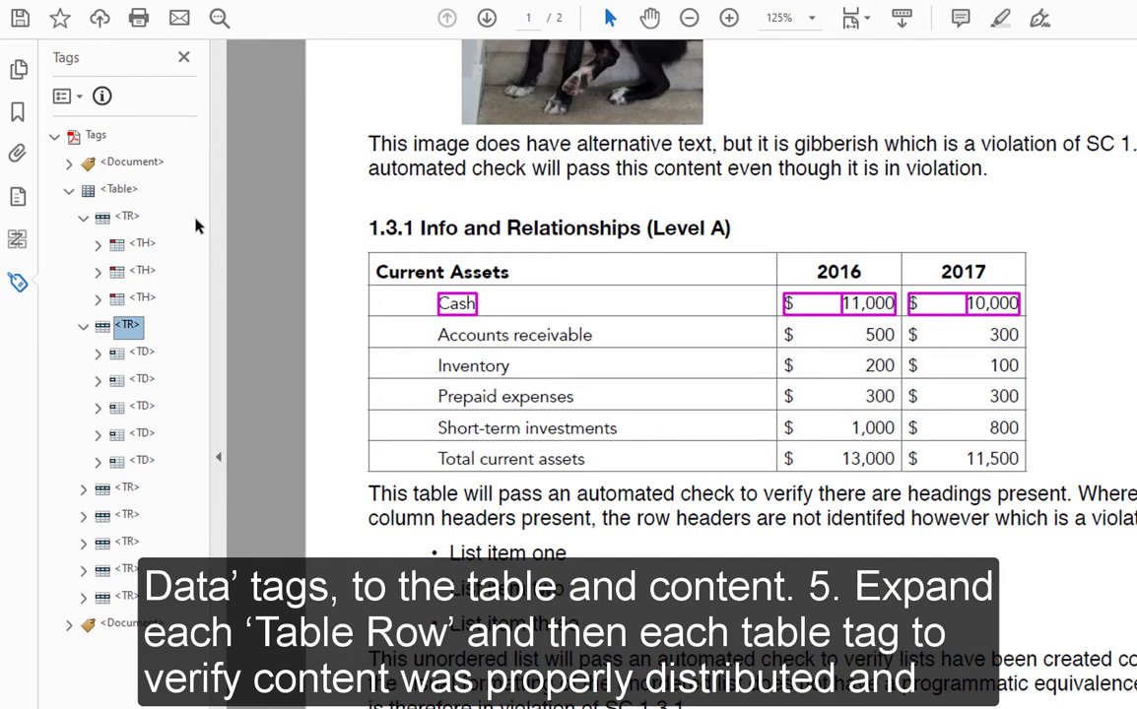
pyautogui.click(129, 217)
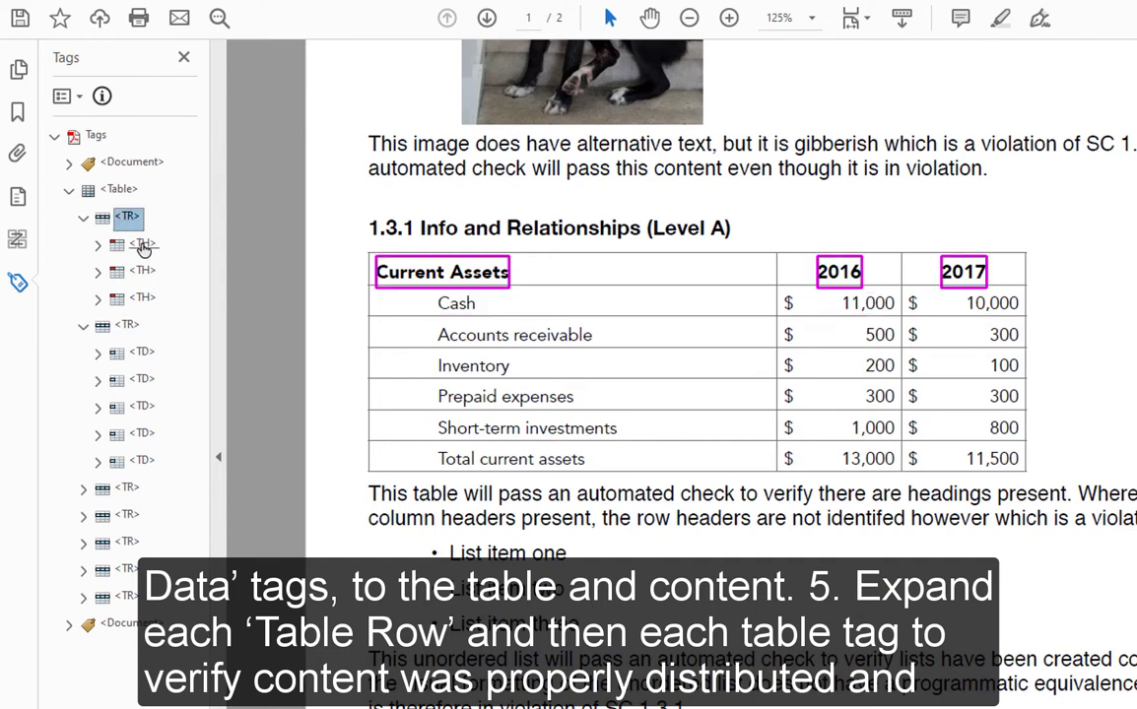
pyautogui.click(141, 244)
pyautogui.click(99, 246)
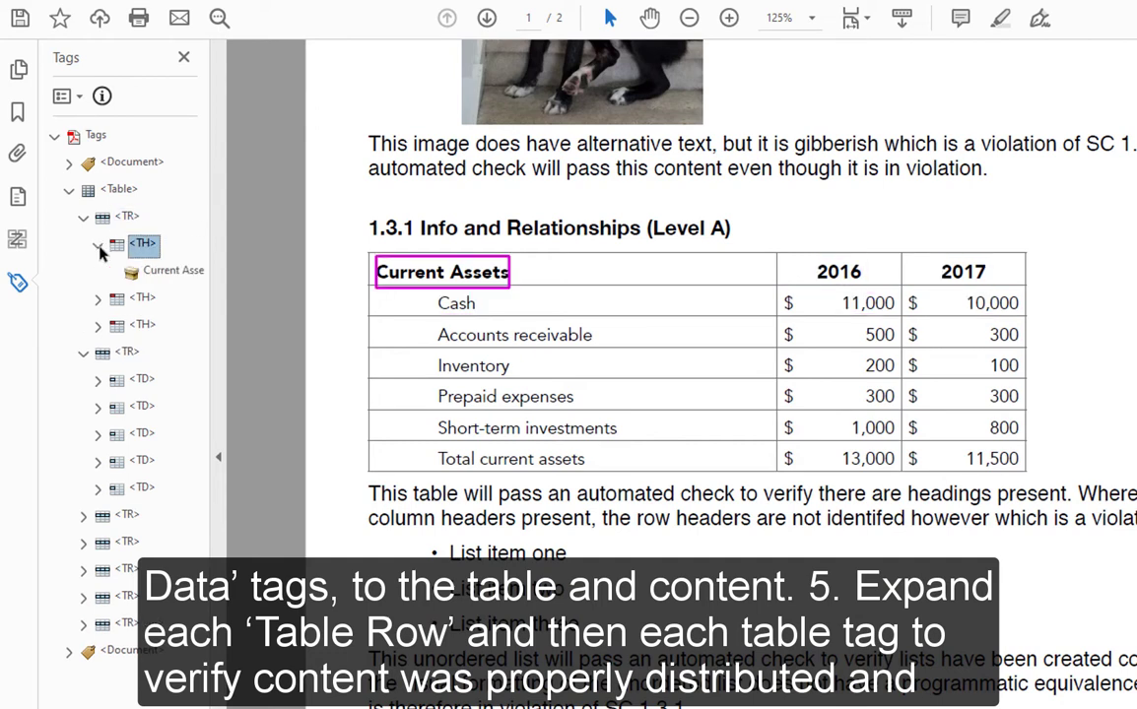
pyautogui.click(140, 297)
pyautogui.click(99, 299)
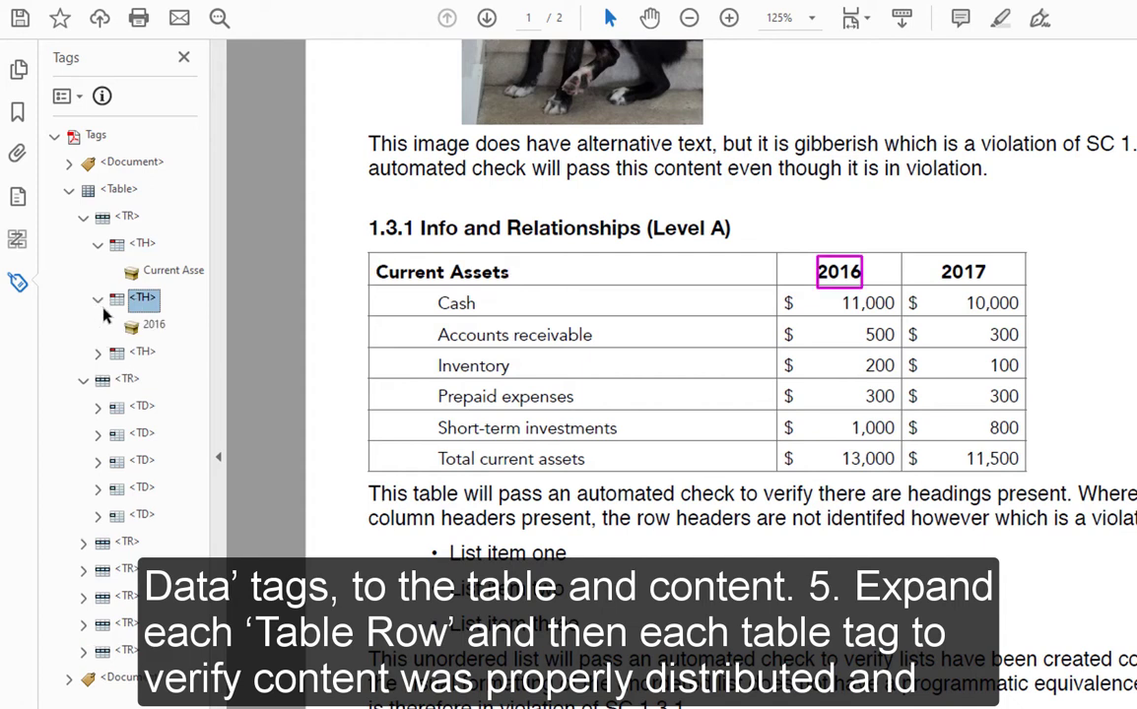
pyautogui.click(143, 351)
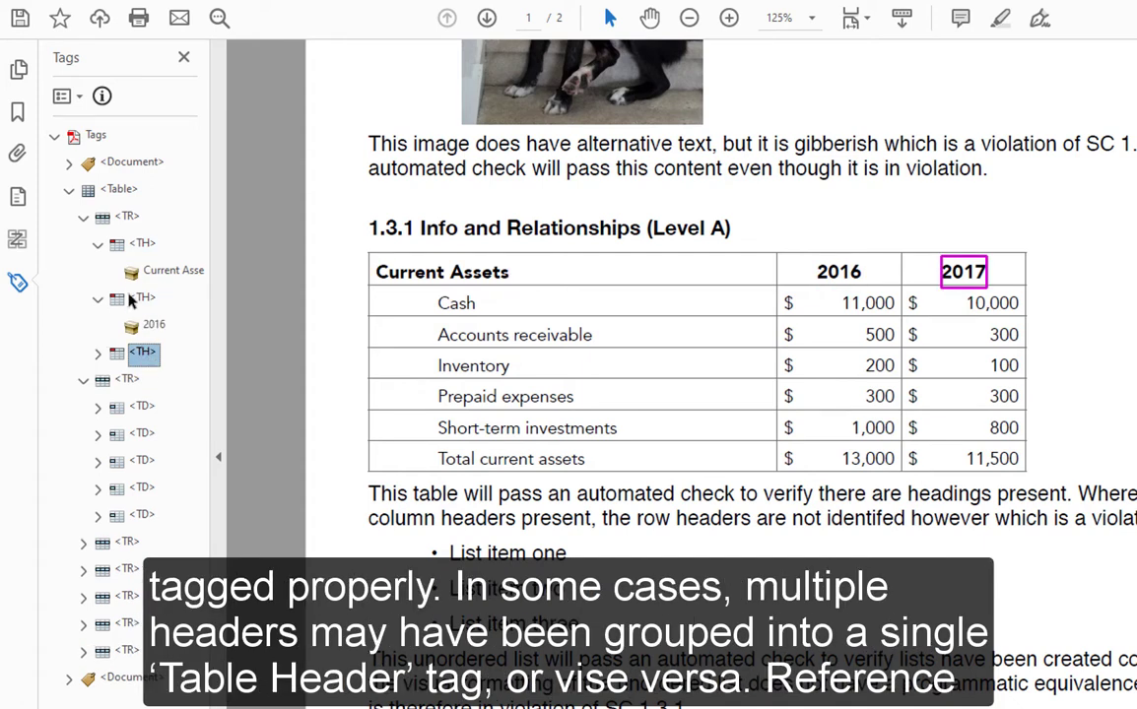
# - Move the Cash row's 11,000 content into the TD tag holding the $ sign
pyautogui.click(117, 416)
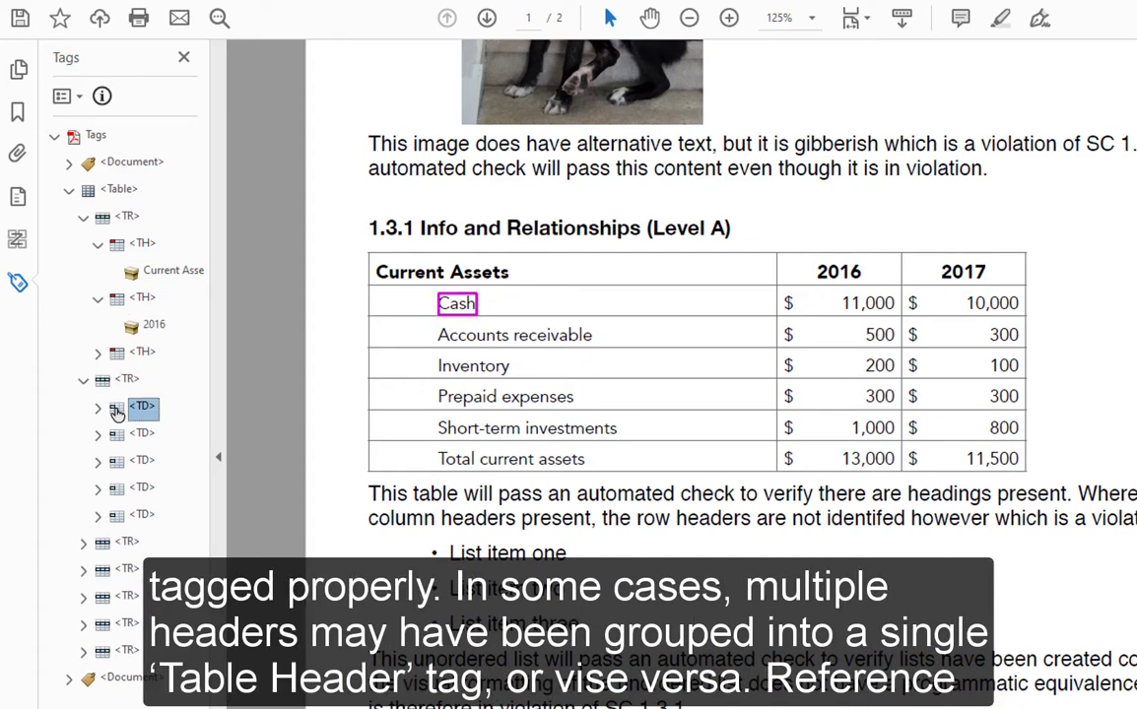
pyautogui.click(142, 461)
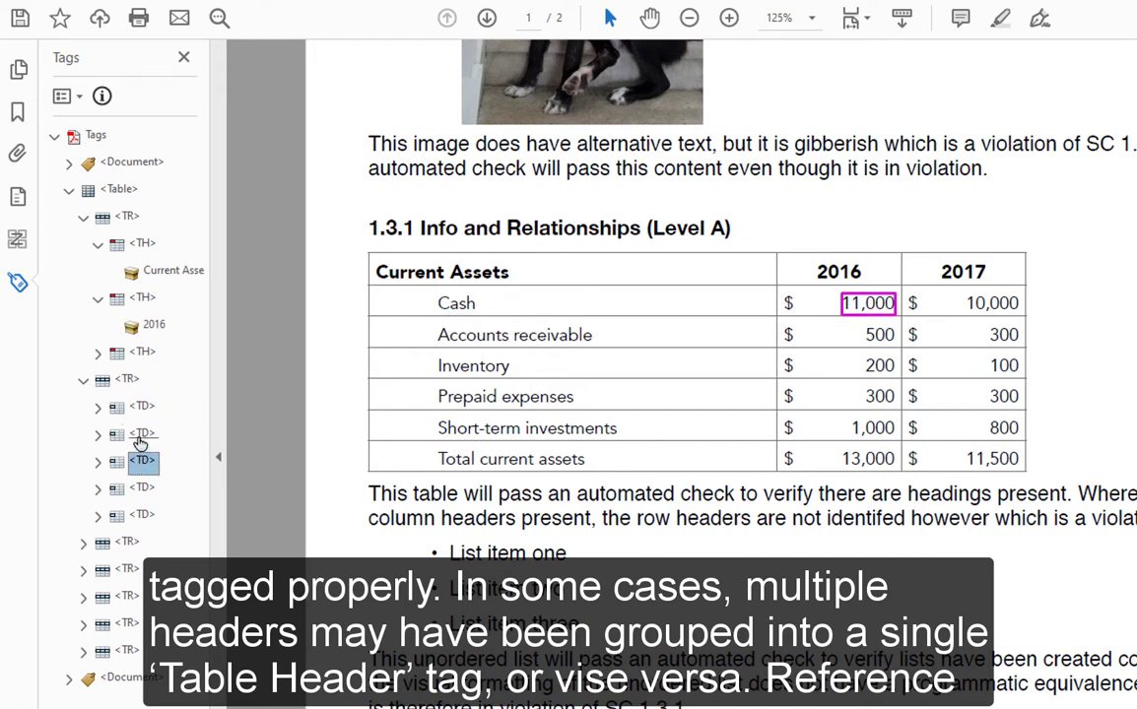
pyautogui.click(97, 434)
pyautogui.click(98, 488)
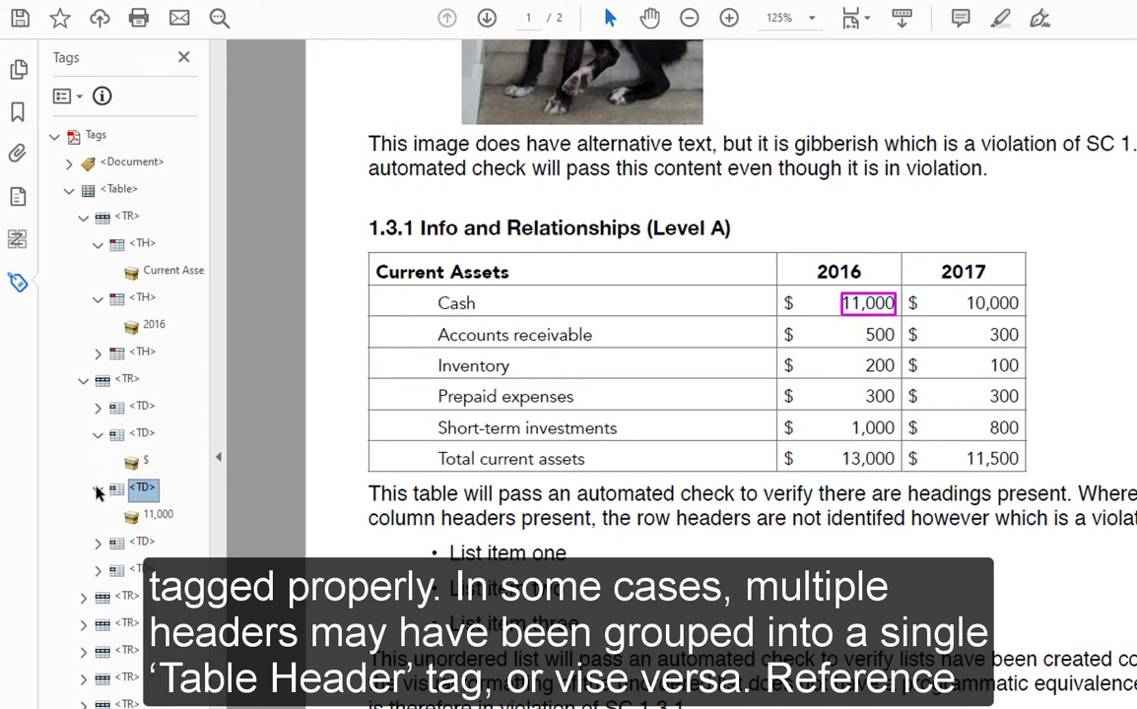
pyautogui.click(156, 516)
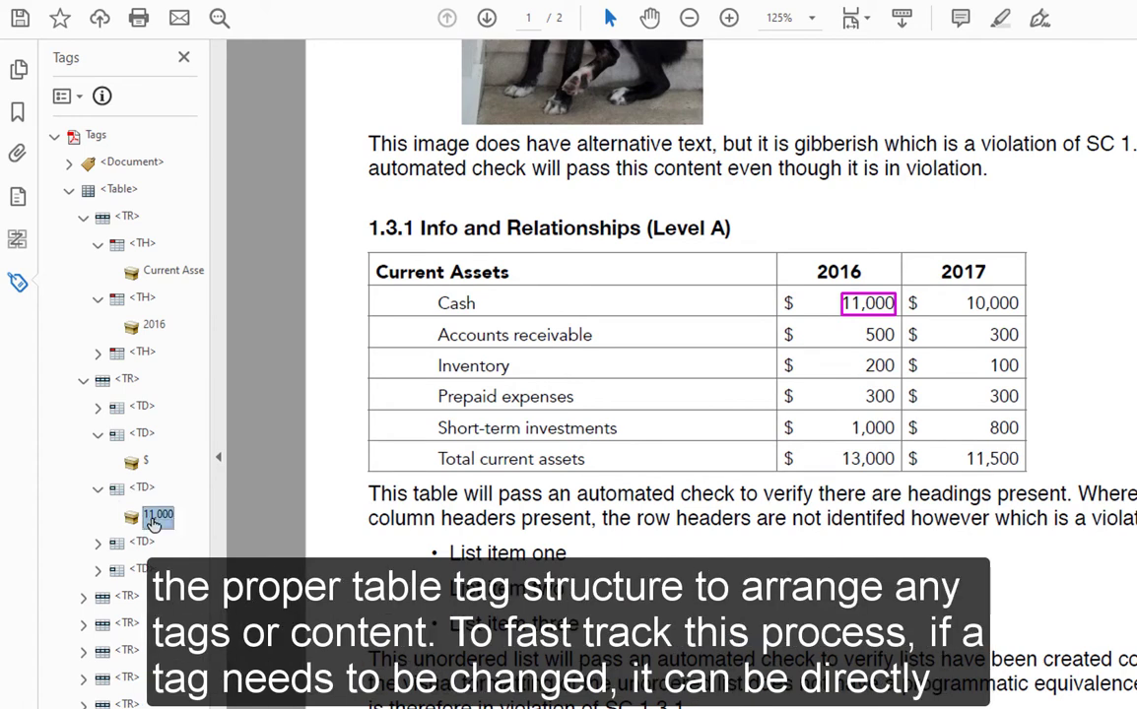
pyautogui.moveTo(158, 522); pyautogui.dragTo(145, 480)
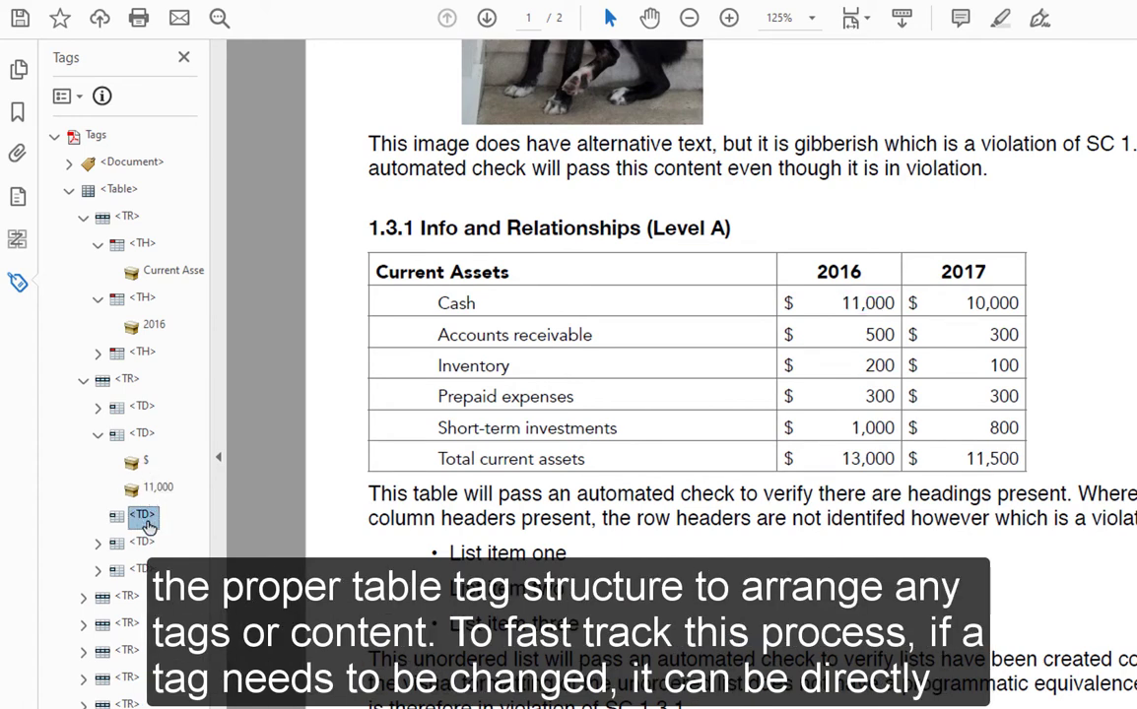
# - Delete the empty TD tag and start renaming the next TD tag by erasing its D
pyautogui.rightClick(141, 514)
pyautogui.click(199, 202)
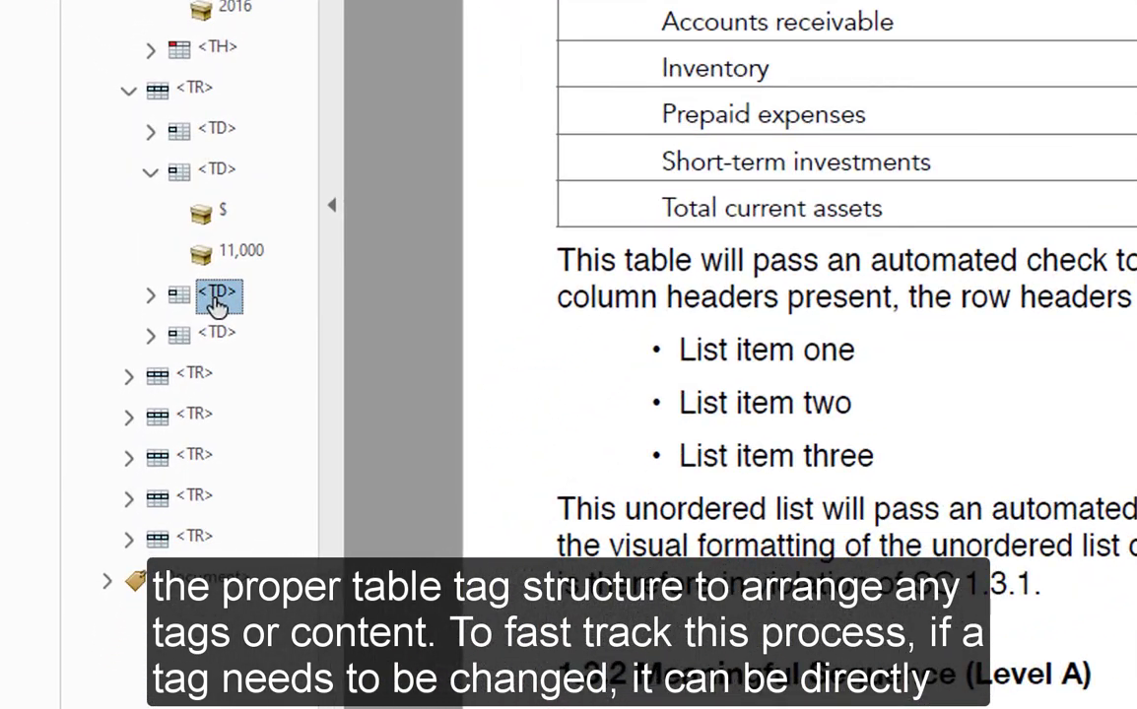
pyautogui.click(216, 300)
pyautogui.click(230, 295)
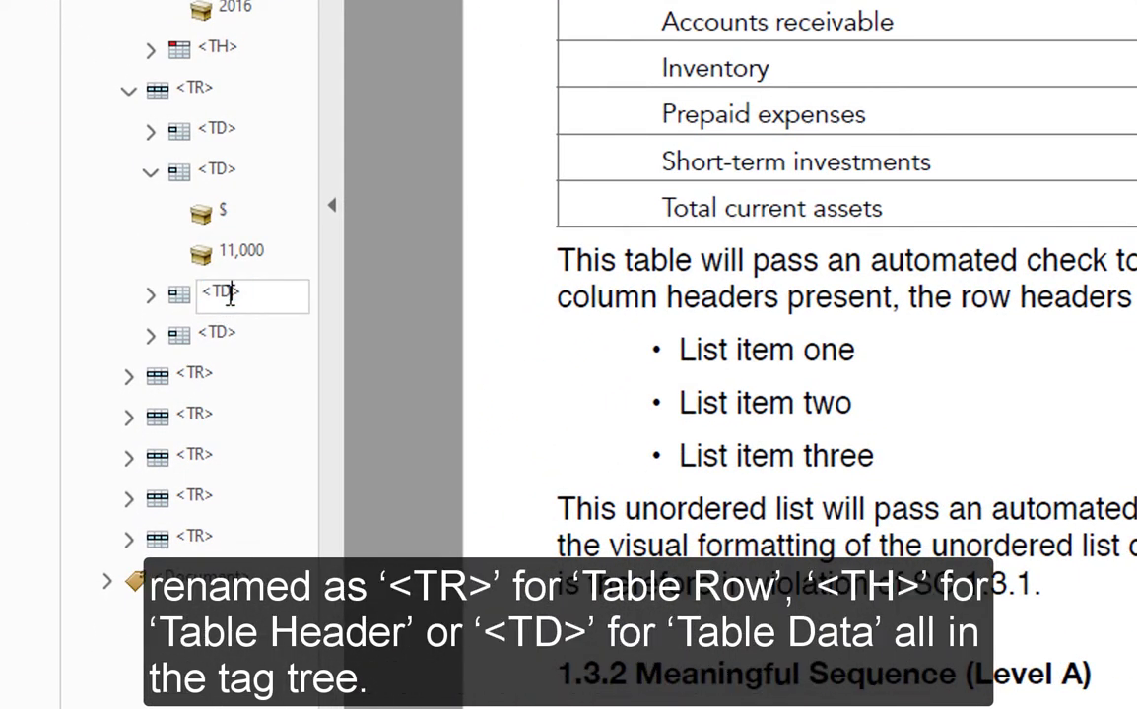
pyautogui.press('BackSpace')
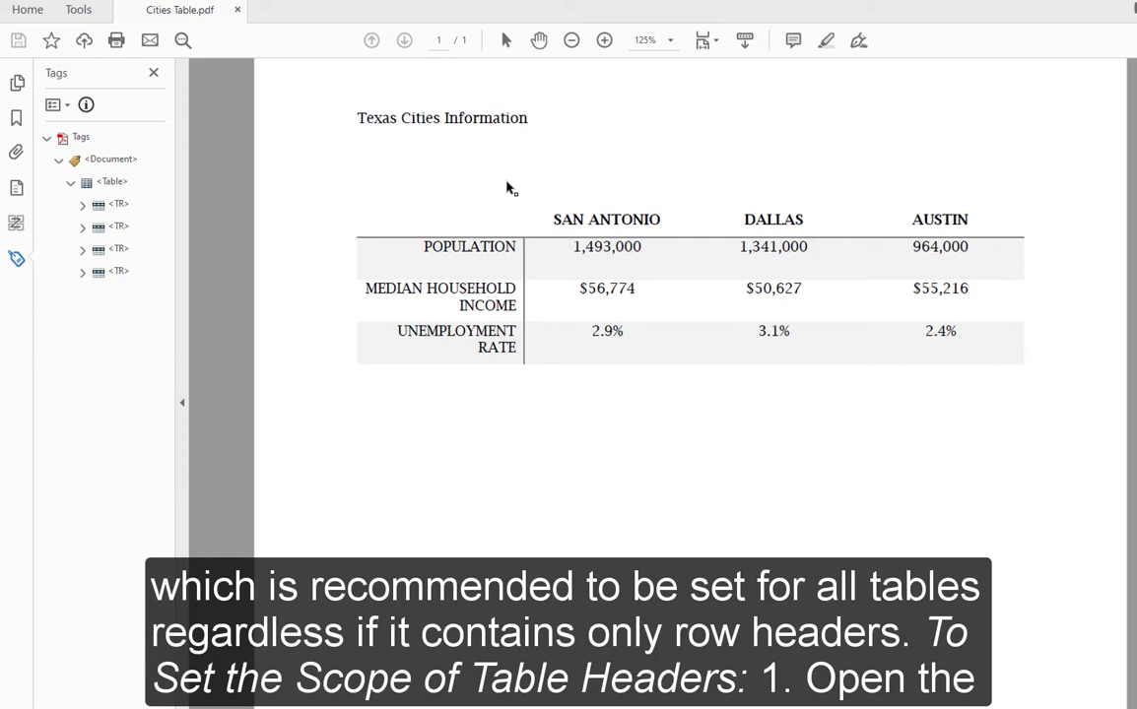
# - Show page content groups labelled by structure type in Reading Order, then select the San Antonio population cell
pyautogui.click(60, 104)
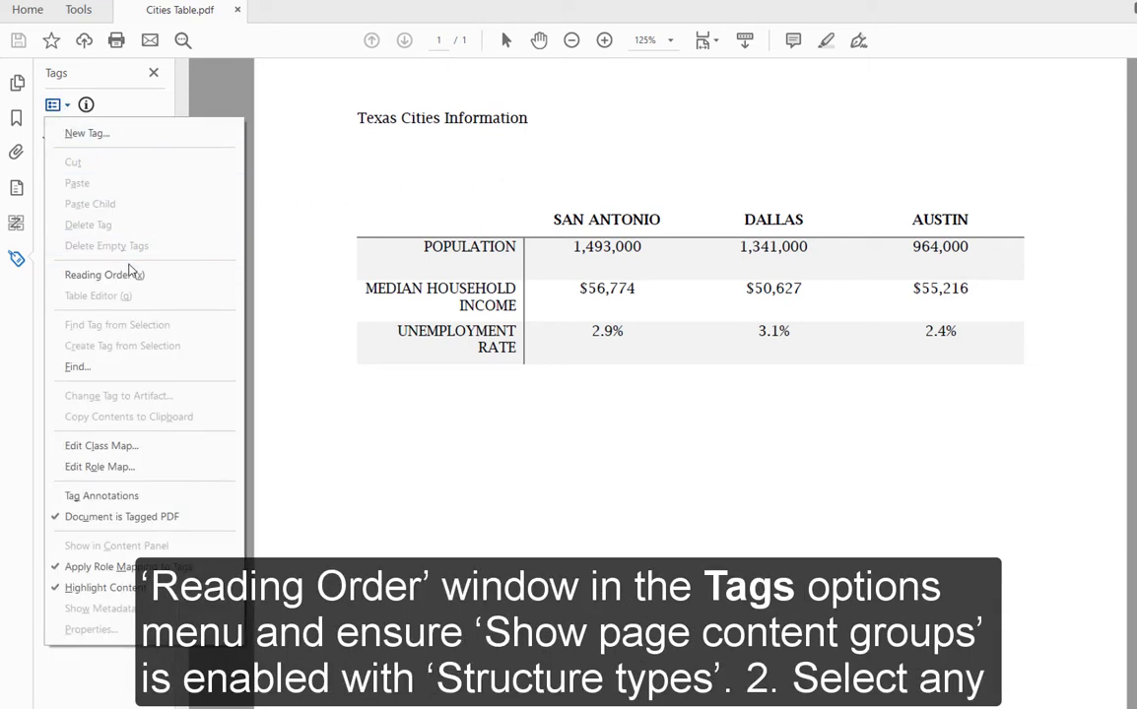
pyautogui.click(131, 274)
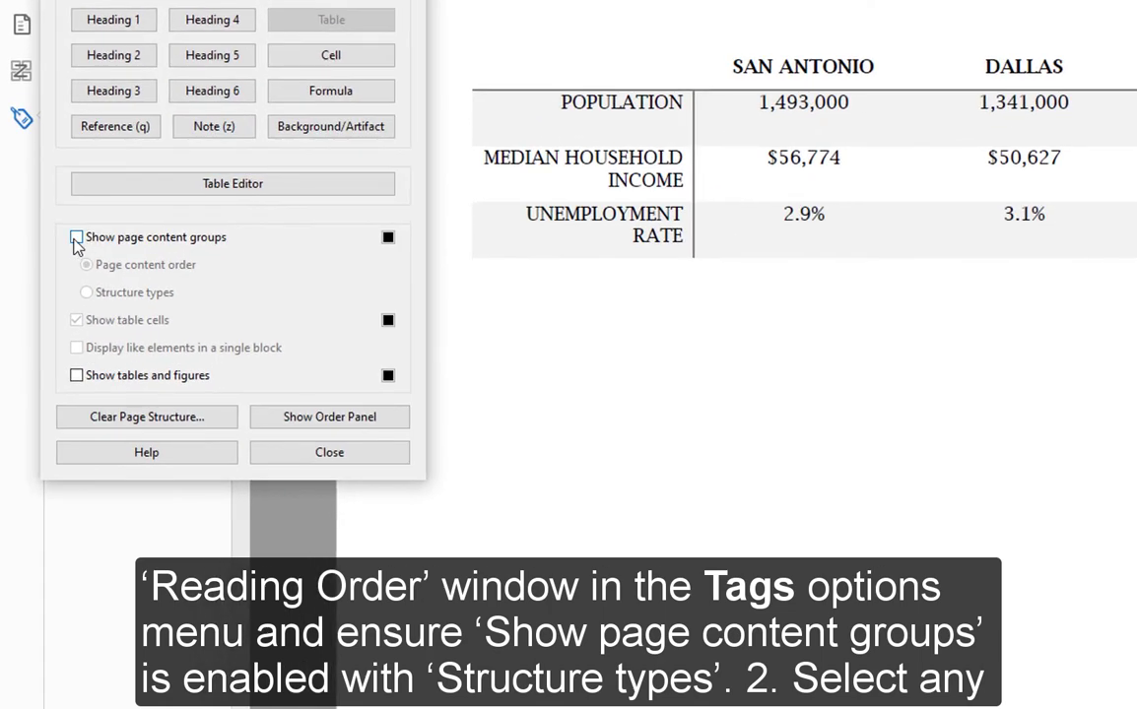
pyautogui.click(76, 239)
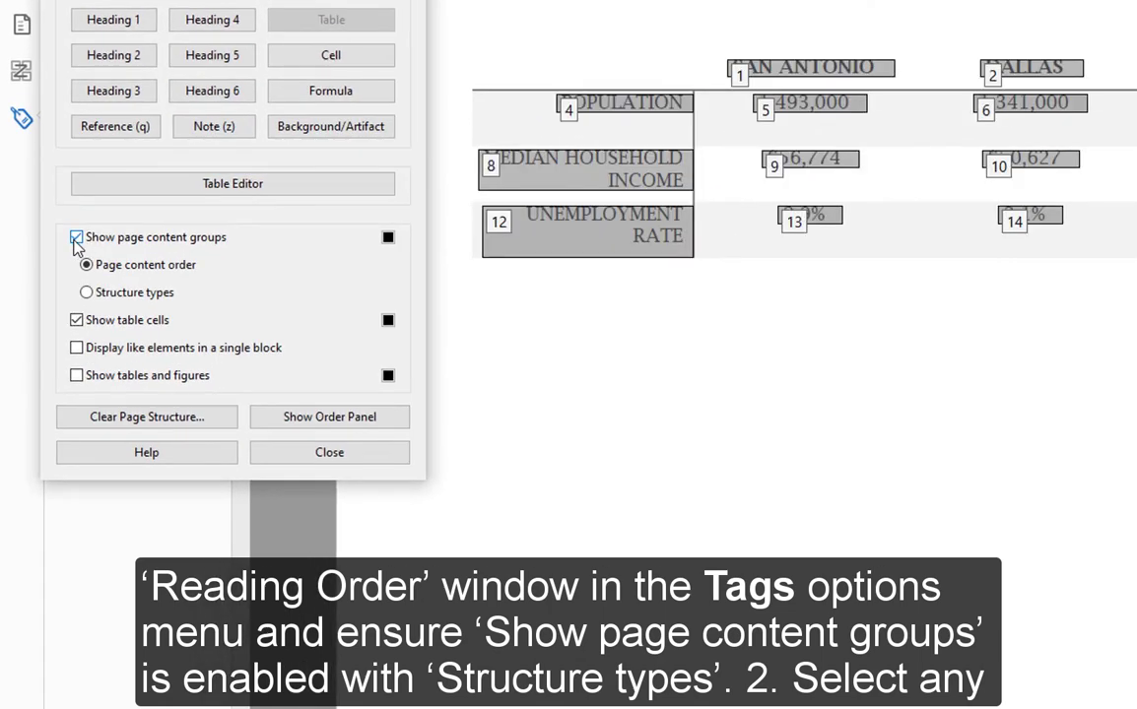
pyautogui.click(87, 293)
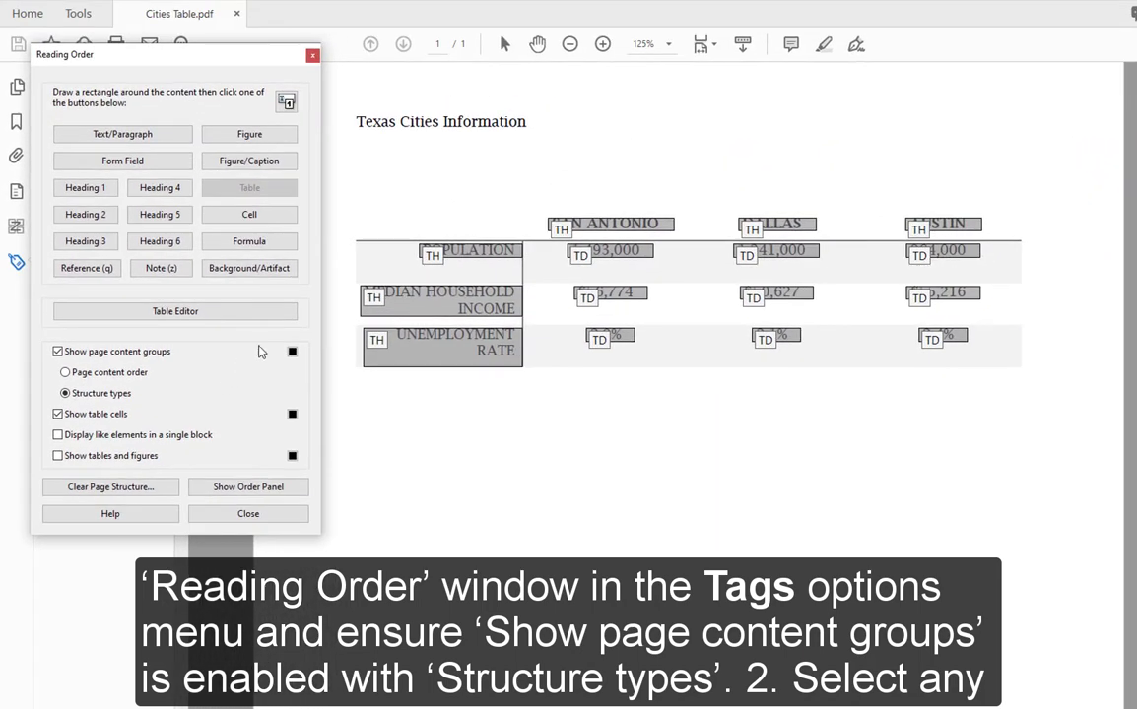
pyautogui.click(582, 256)
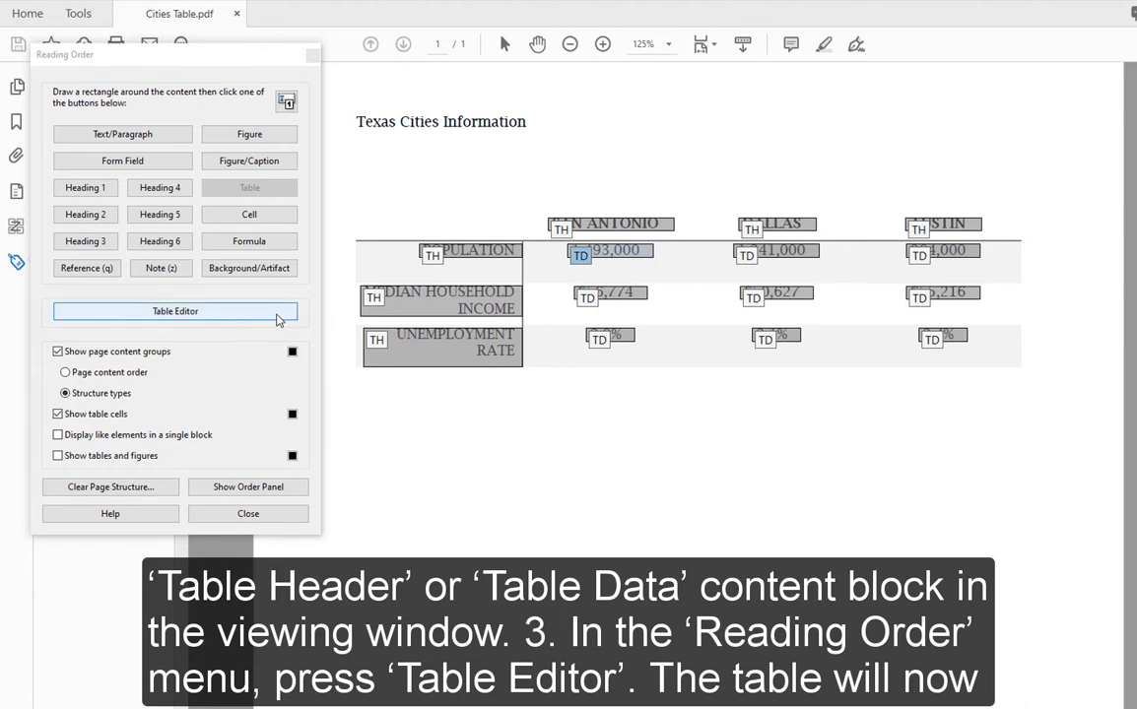
# - In the Table Editor, set the SAN ANTONIO header cell's scope to Column
pyautogui.click(277, 311)
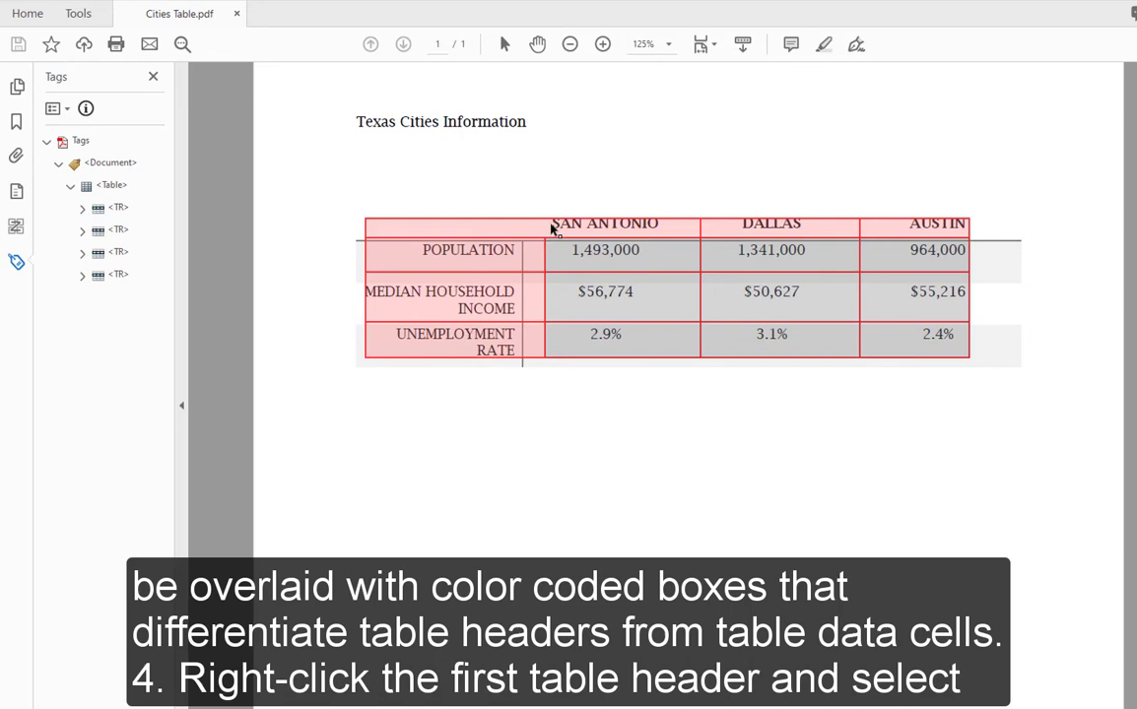
pyautogui.rightClick(554, 229)
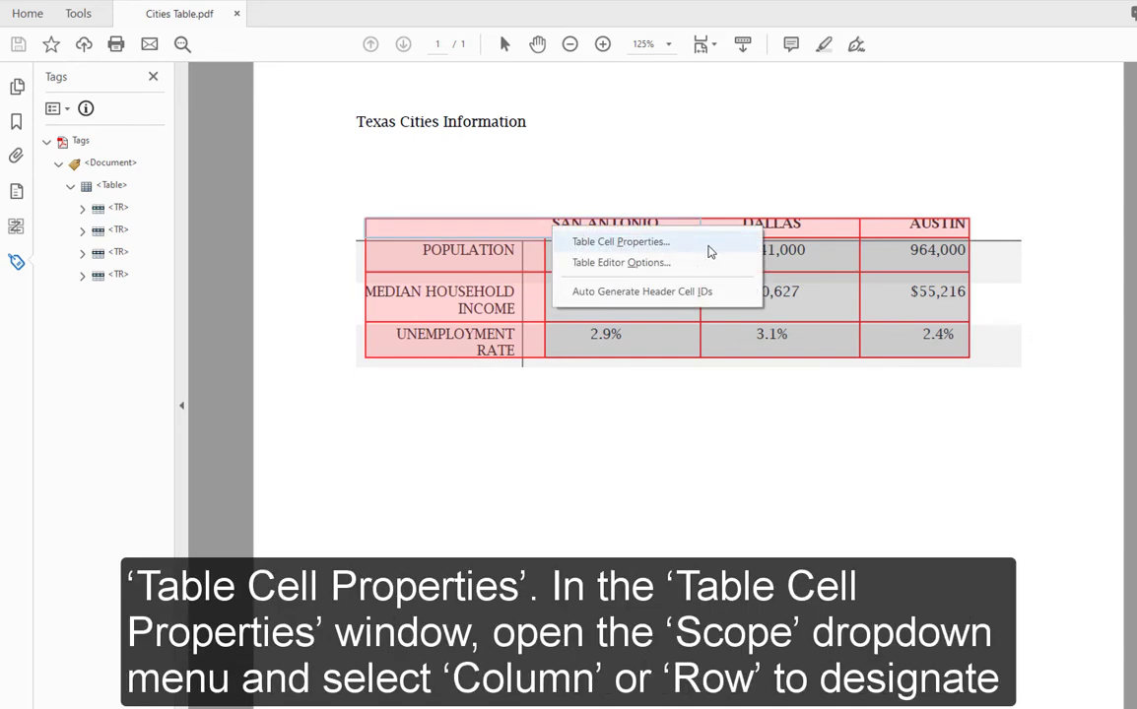
pyautogui.click(706, 245)
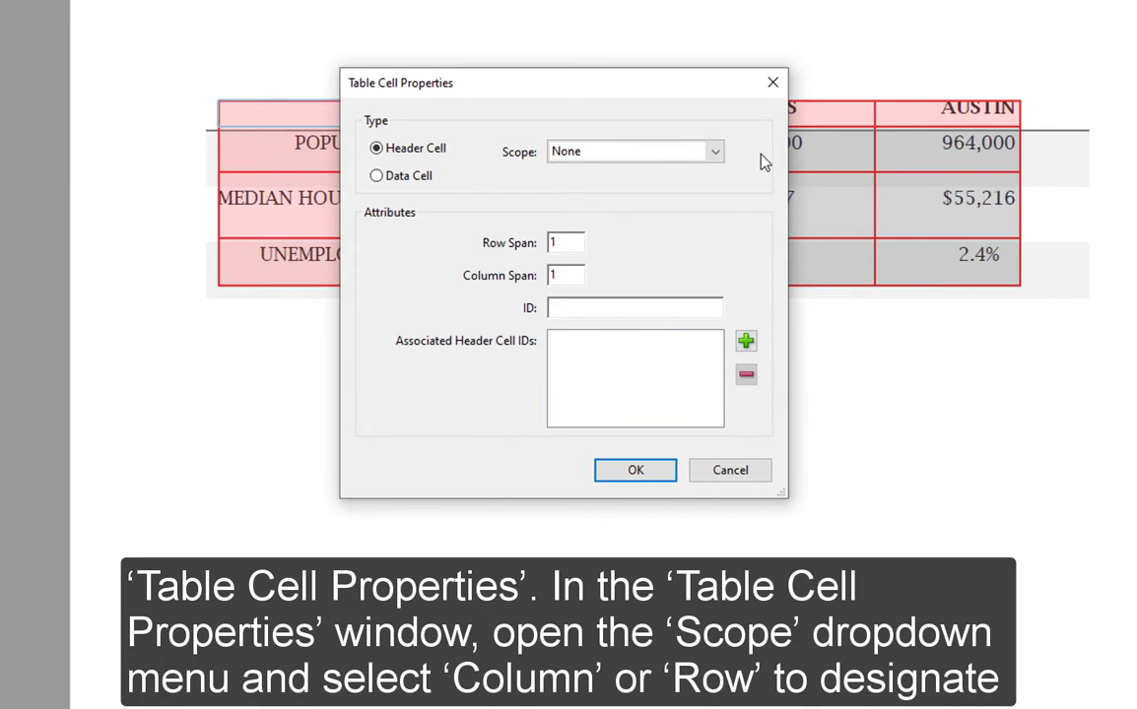
pyautogui.click(698, 154)
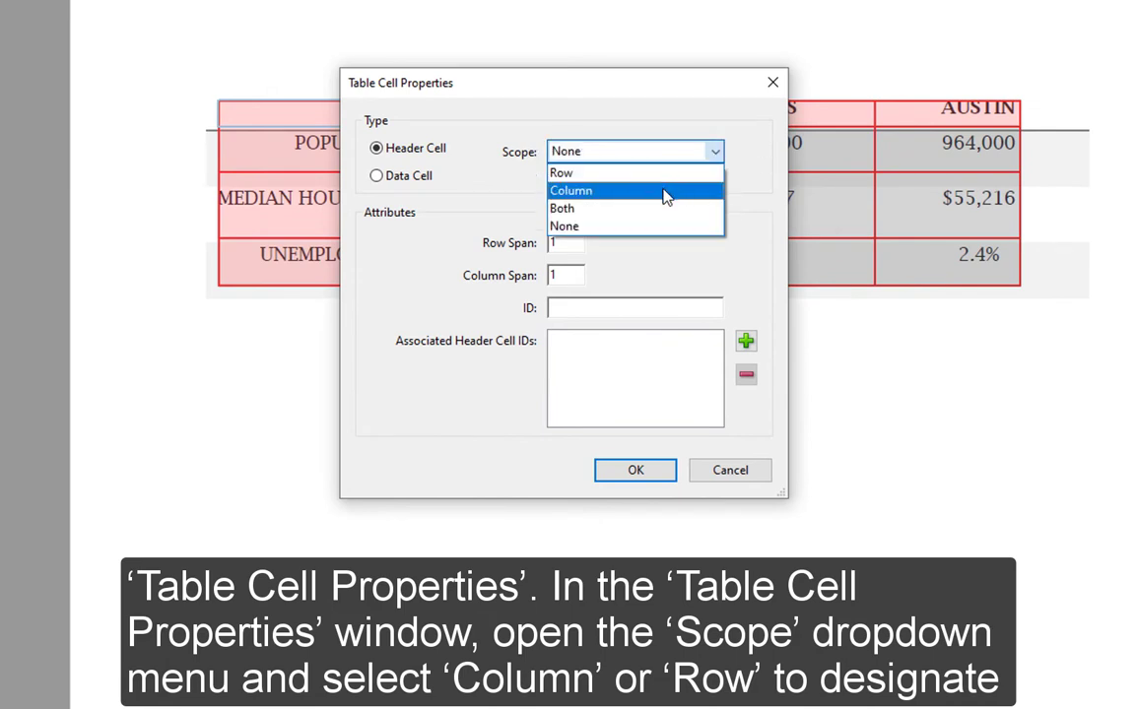
pyautogui.click(663, 193)
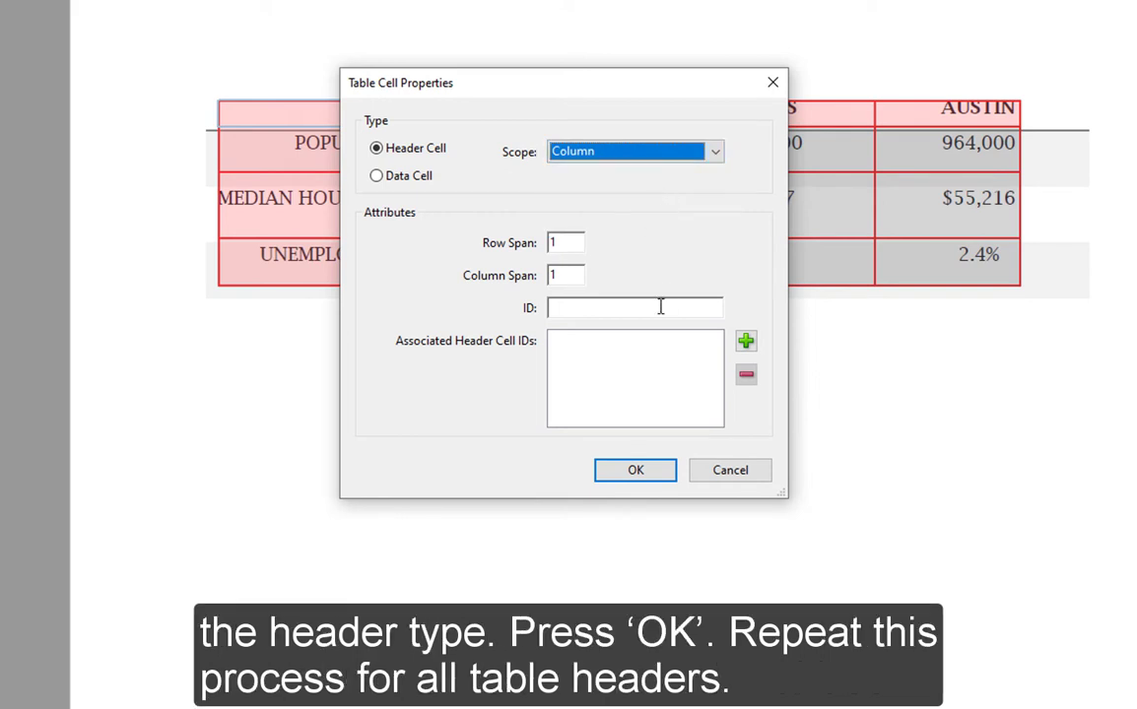
pyautogui.click(647, 471)
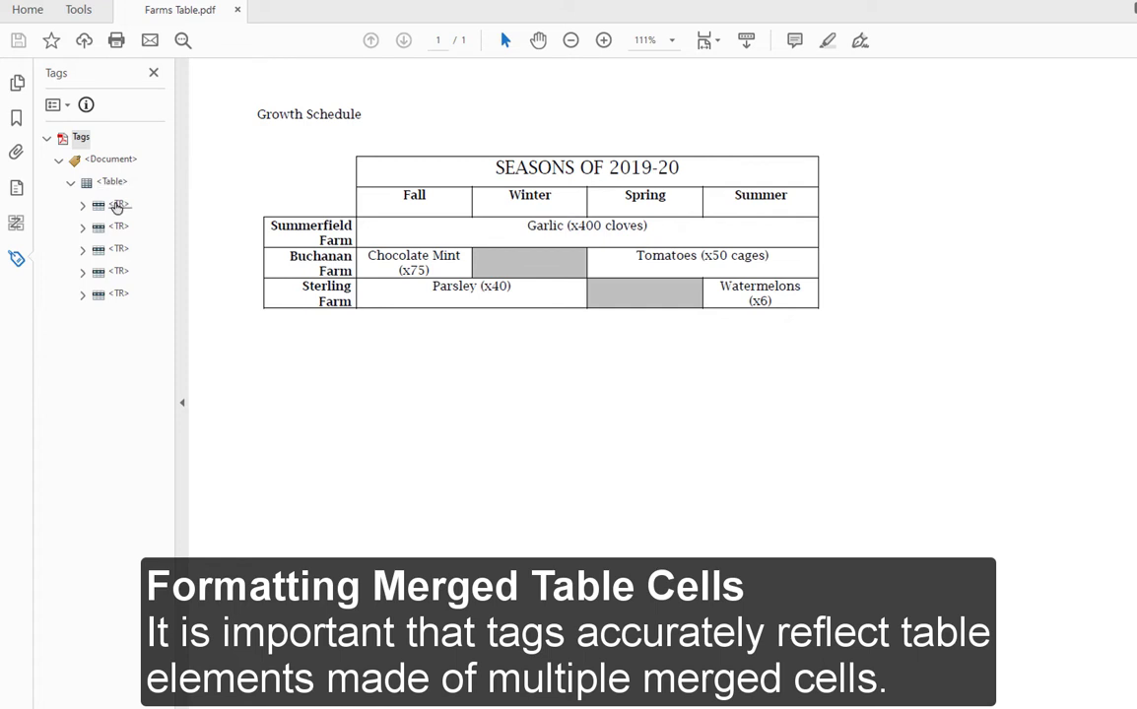
# - Find the Sterling Farm row among the TR tags and expand its cell tags
pyautogui.click(117, 205)
pyautogui.click(117, 227)
pyautogui.click(117, 248)
pyautogui.click(118, 270)
pyautogui.click(117, 294)
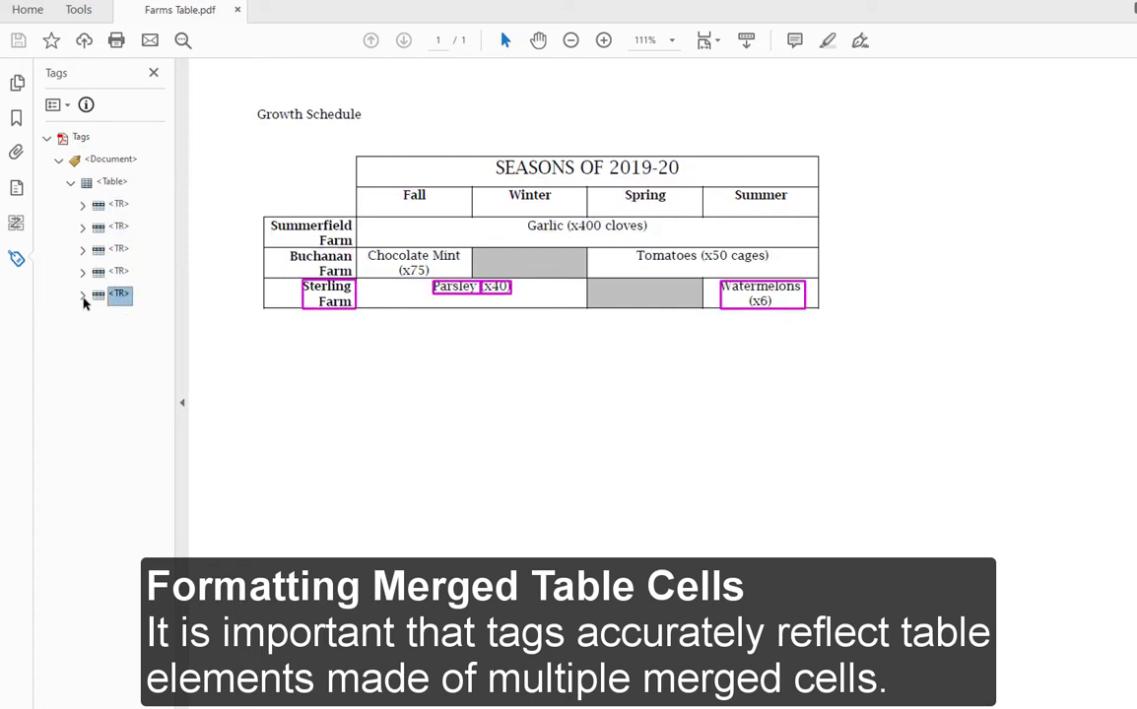
pyautogui.click(83, 295)
# - Move the (x40) content into the Parsley TD tag and delete the emptied TD
pyautogui.click(143, 332)
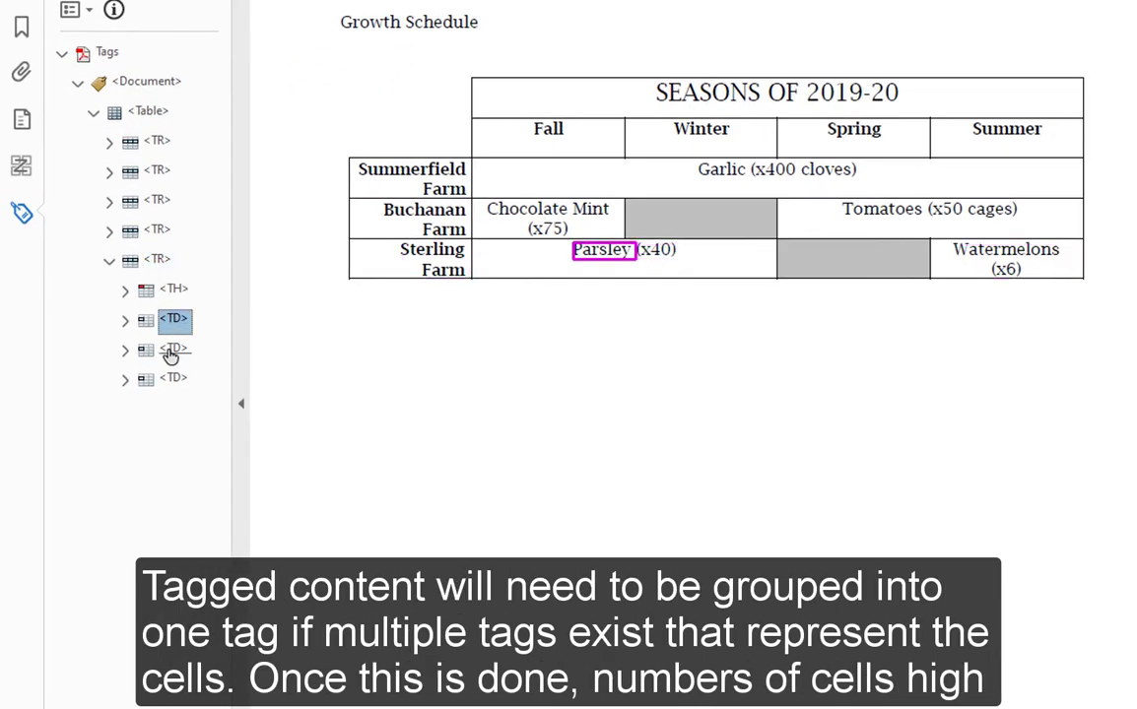
pyautogui.click(143, 357)
pyautogui.click(125, 320)
pyautogui.click(125, 379)
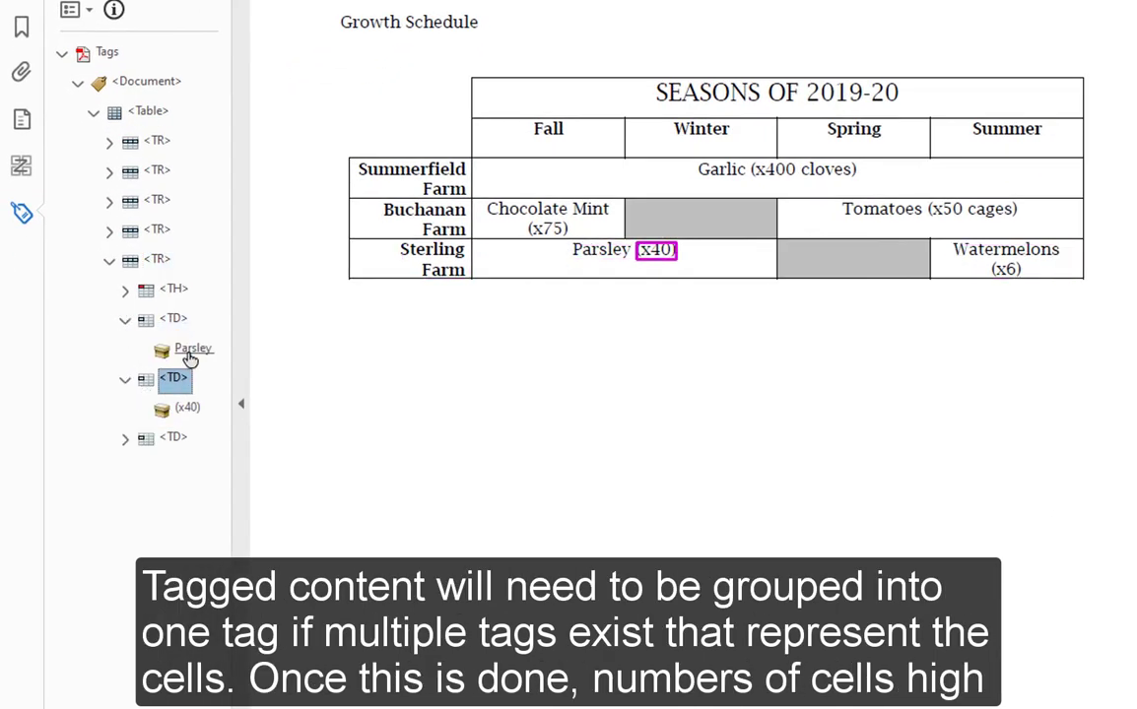
pyautogui.click(172, 320)
pyautogui.click(173, 377)
pyautogui.moveTo(183, 410); pyautogui.dragTo(182, 369)
pyautogui.click(177, 409)
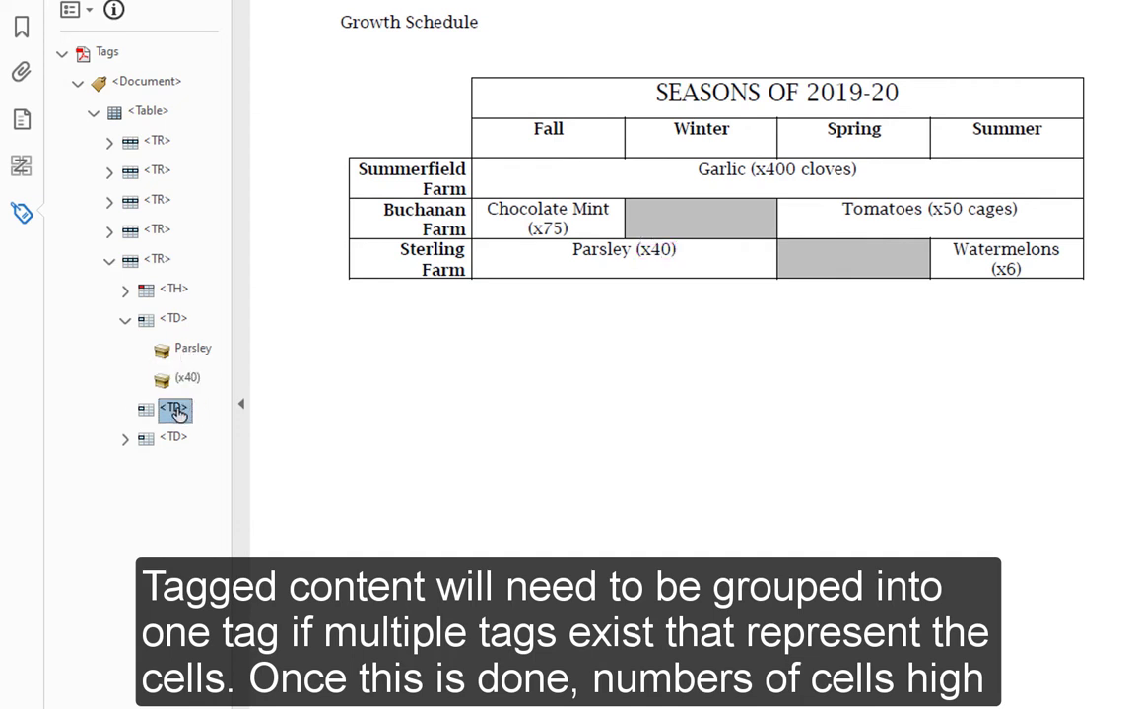
pyautogui.press('Delete')
pyautogui.click(163, 318)
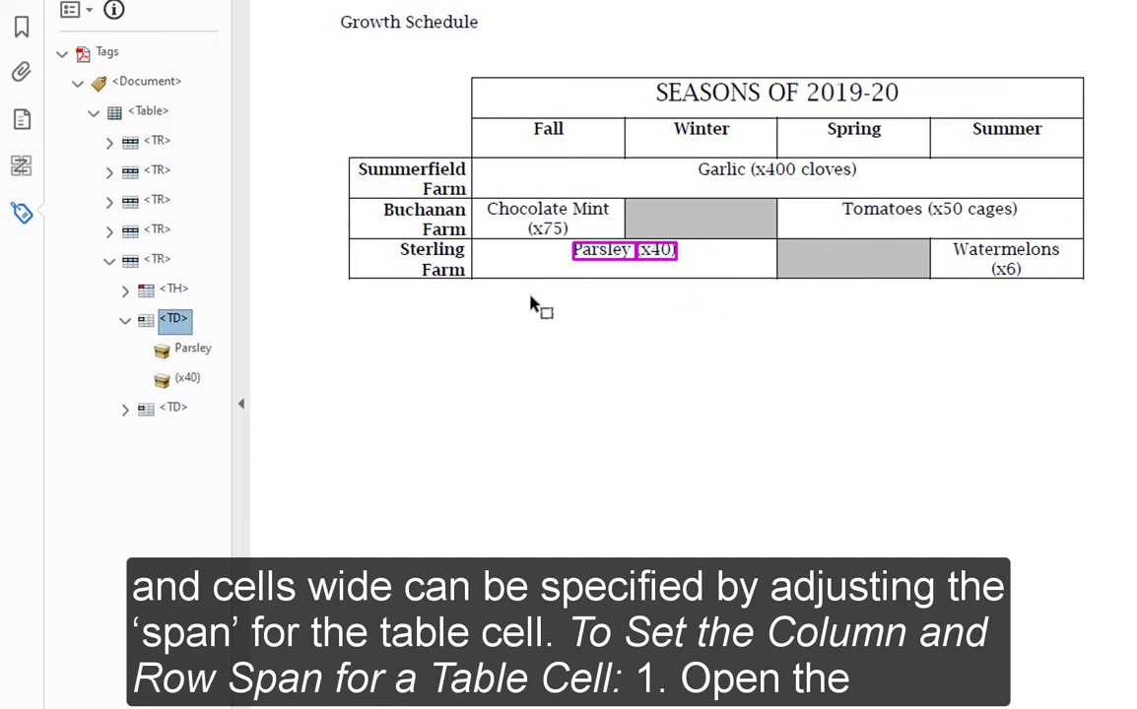
pyautogui.click(107, 52)
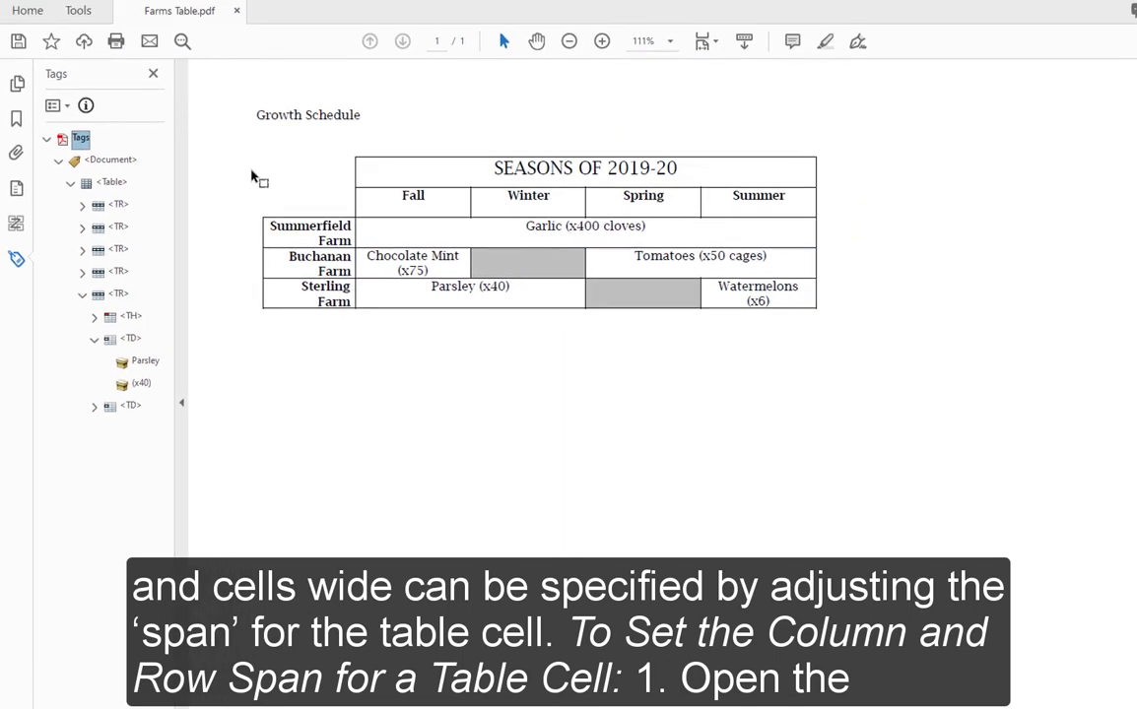
# - Open the farms table in the Table Editor through the Reading Order tool
pyautogui.click(56, 105)
pyautogui.click(98, 274)
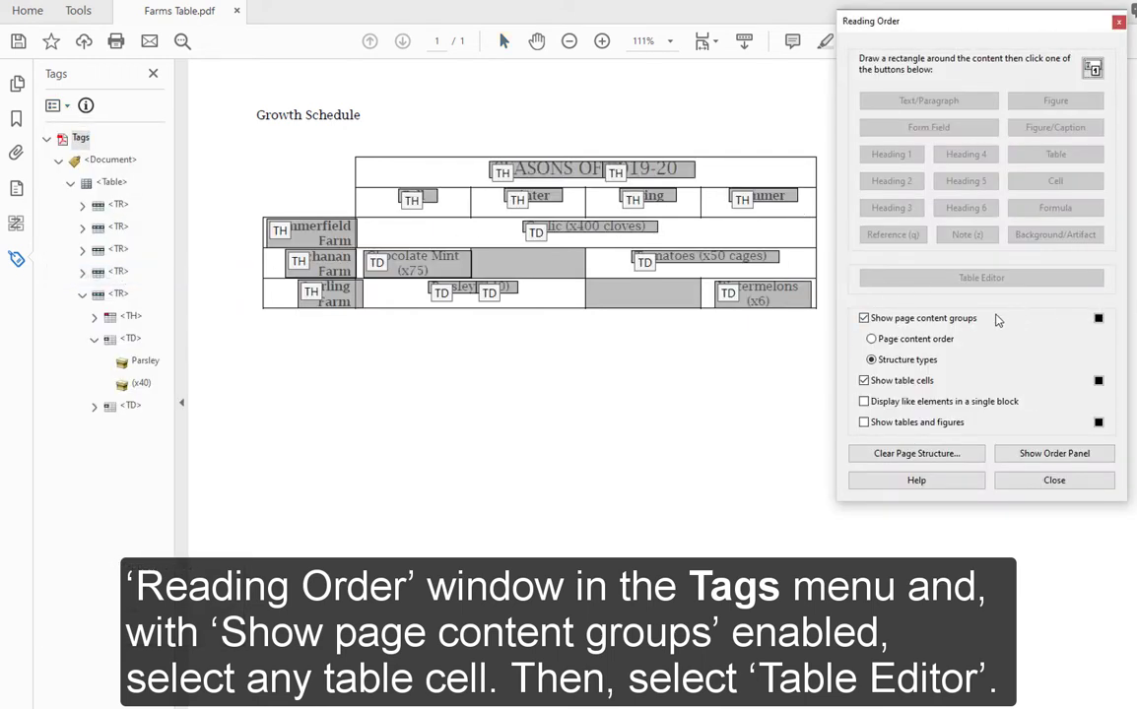
pyautogui.click(412, 199)
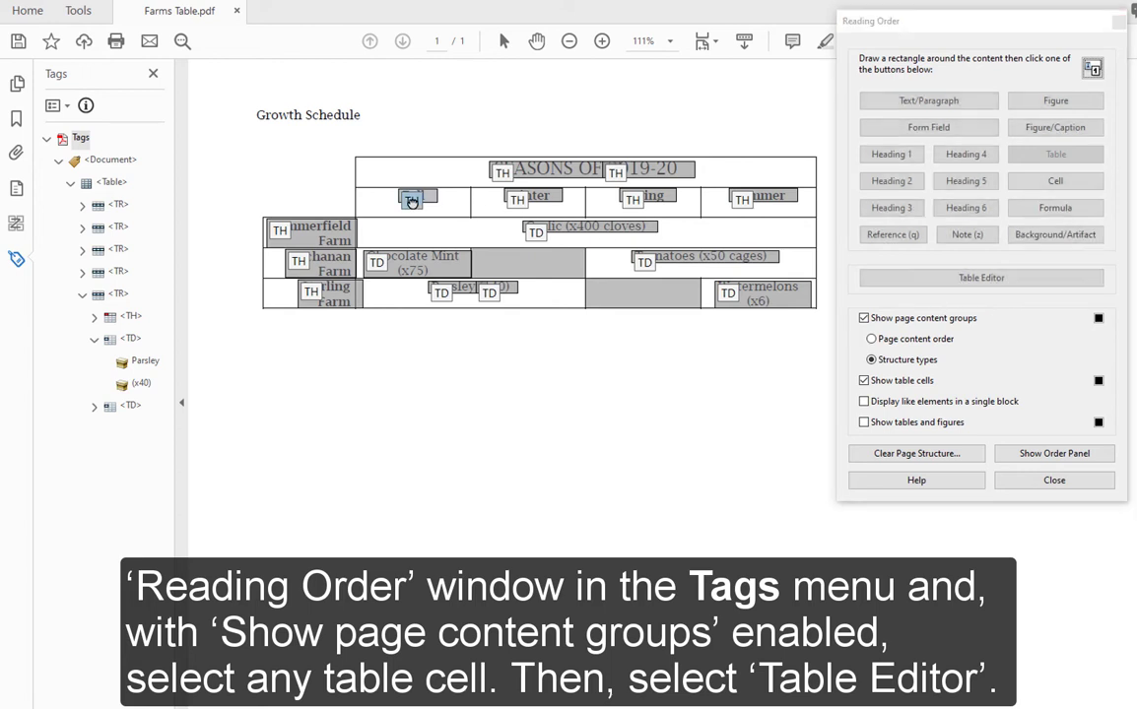
pyautogui.click(909, 280)
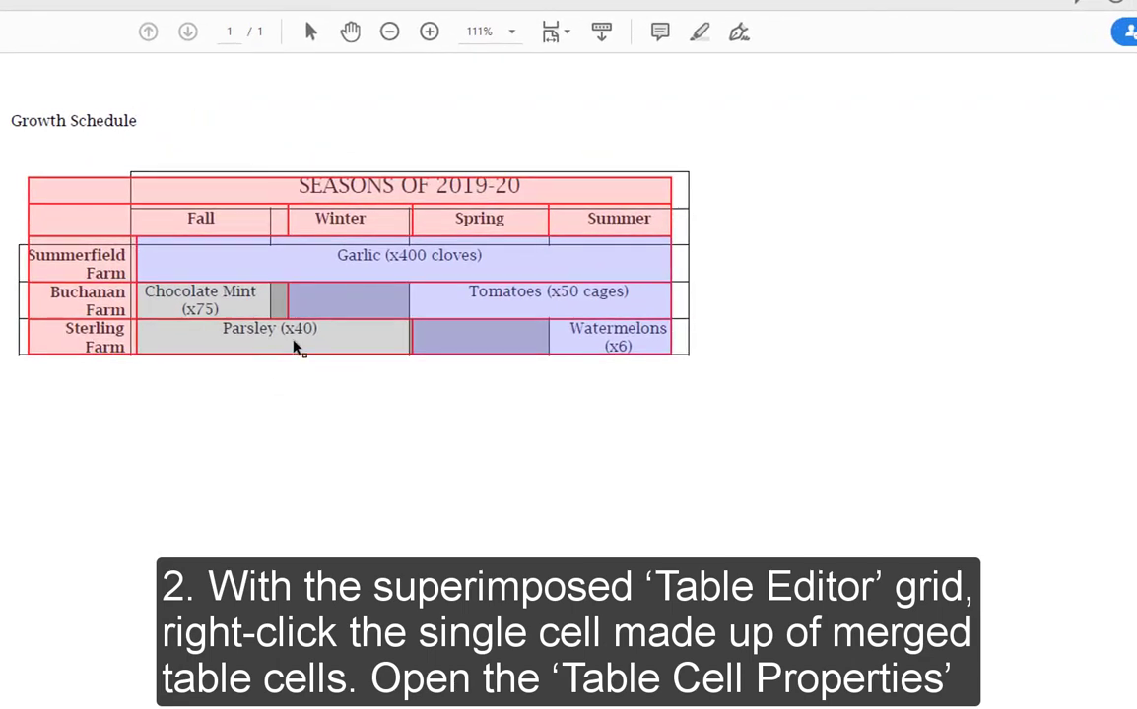
# - Set the Parsley (x40) cell's Column Span to 2 and accept the warning
pyautogui.rightClick(294, 346)
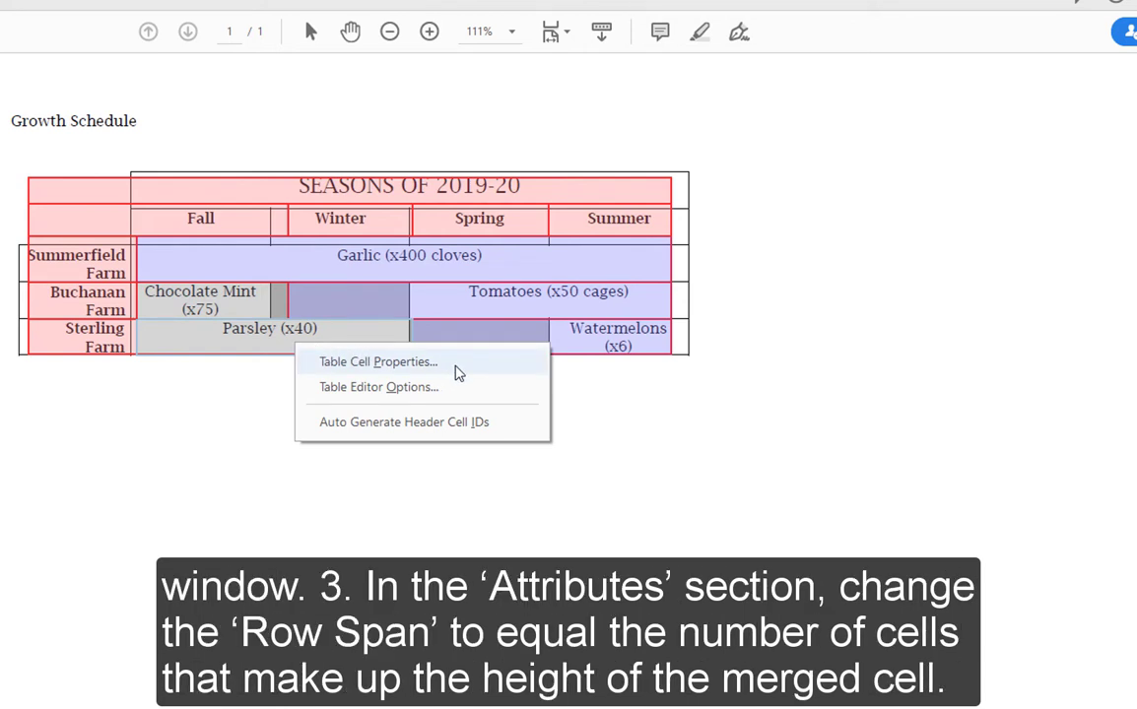
pyautogui.click(456, 372)
pyautogui.moveTo(449, 241); pyautogui.dragTo(916, 96)
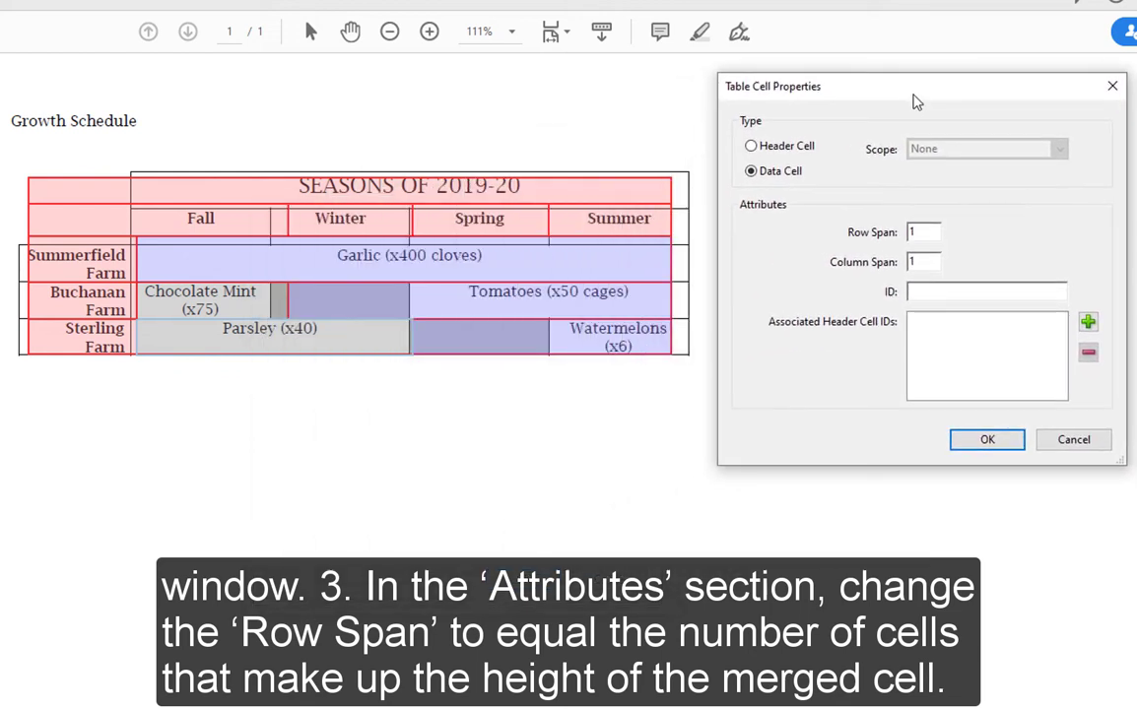
pyautogui.doubleClick(914, 233)
pyautogui.press('Tab')
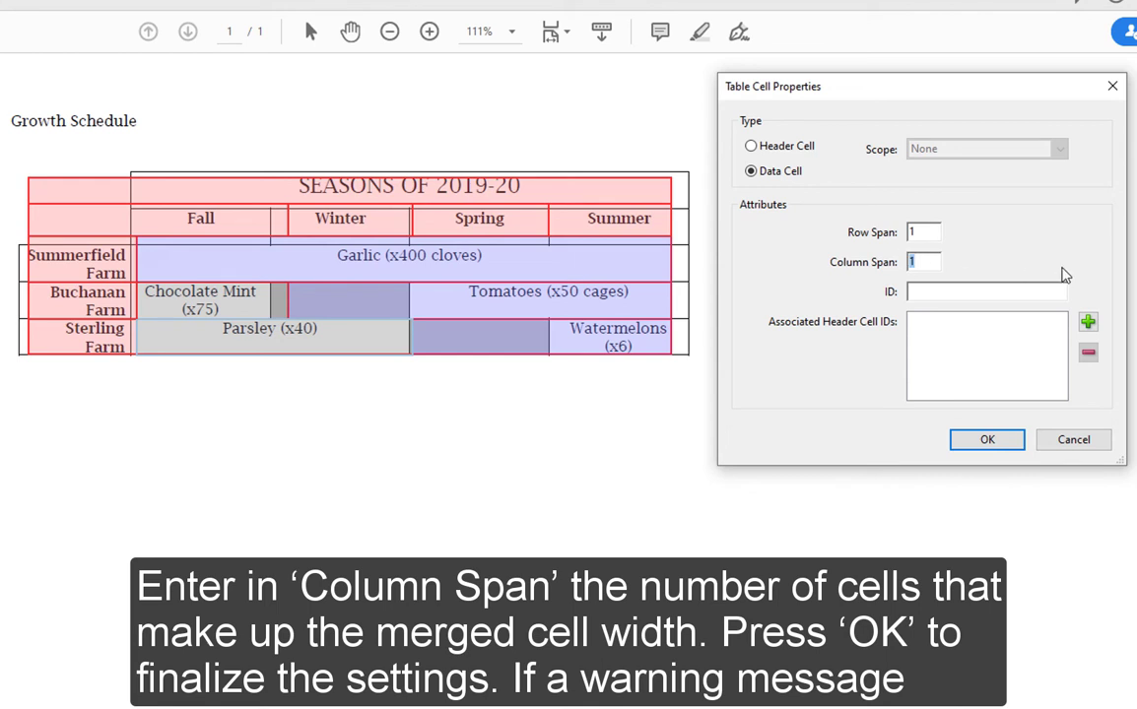
pyautogui.write('2')
pyautogui.click(986, 440)
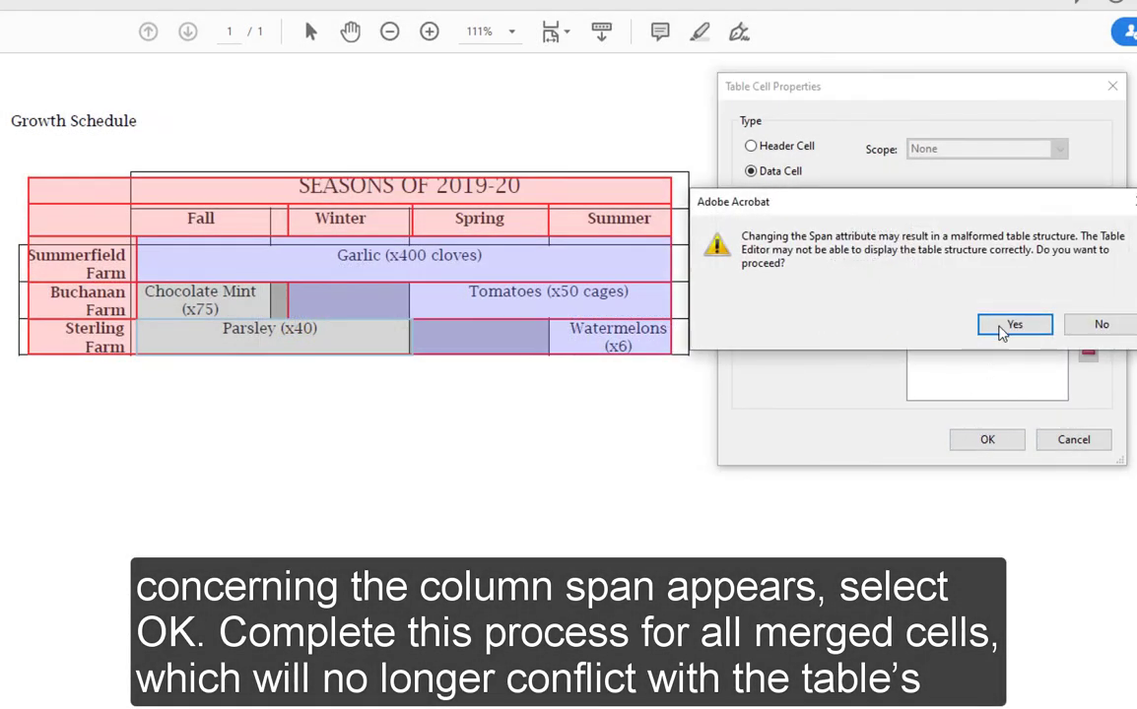
pyautogui.click(1001, 330)
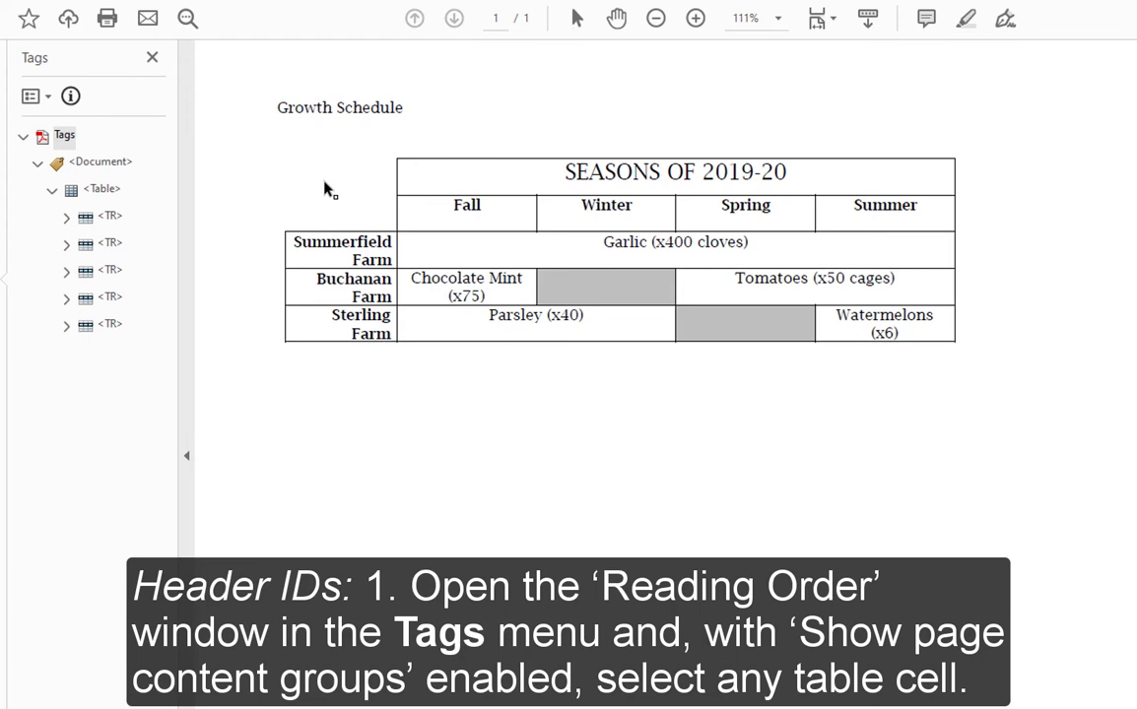
# - Open the table in the Table Editor through Reading Order, starting from a selected cell
pyautogui.click(39, 95)
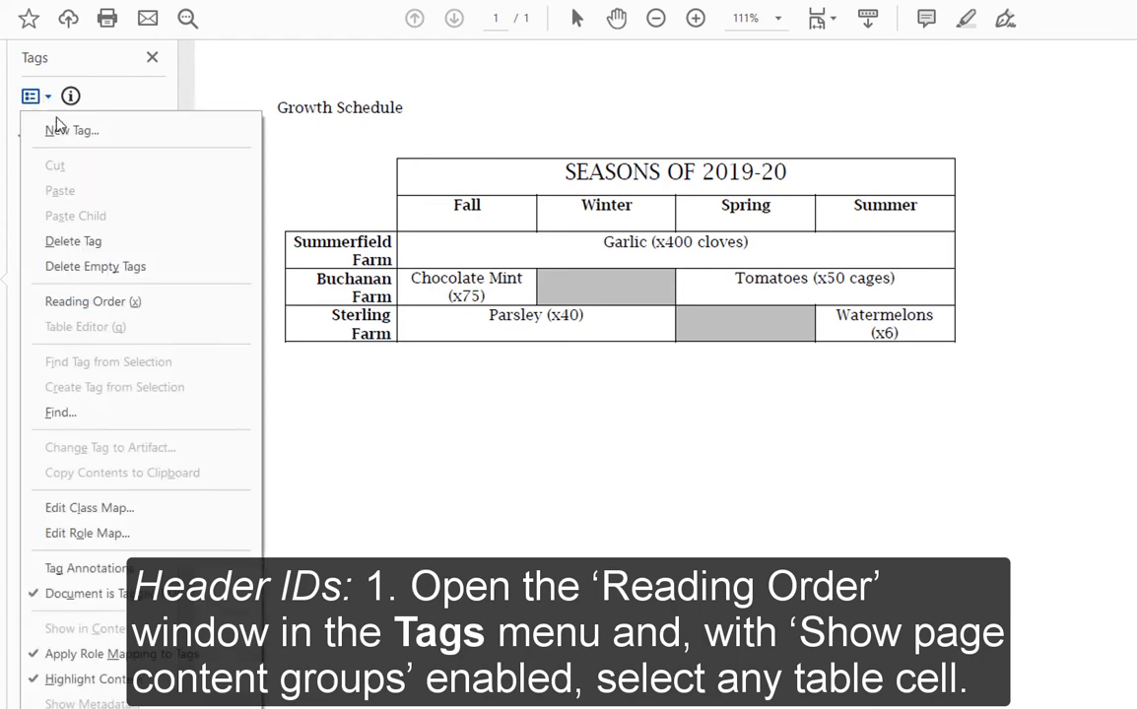
pyautogui.click(146, 304)
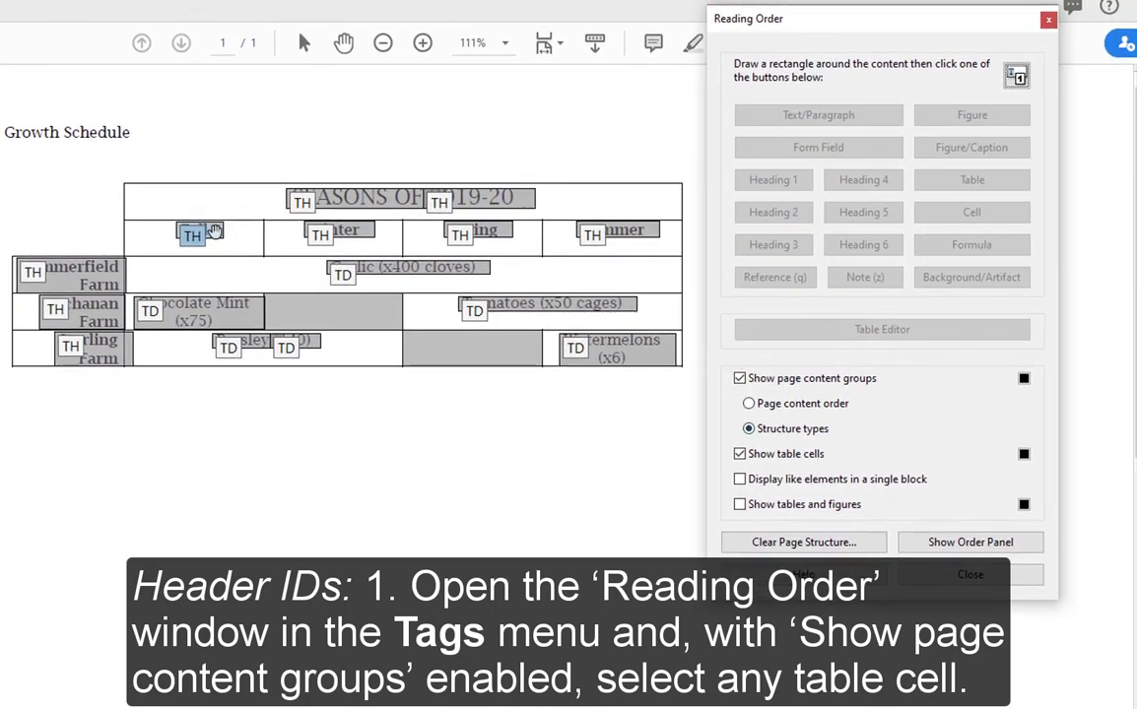
pyautogui.click(192, 233)
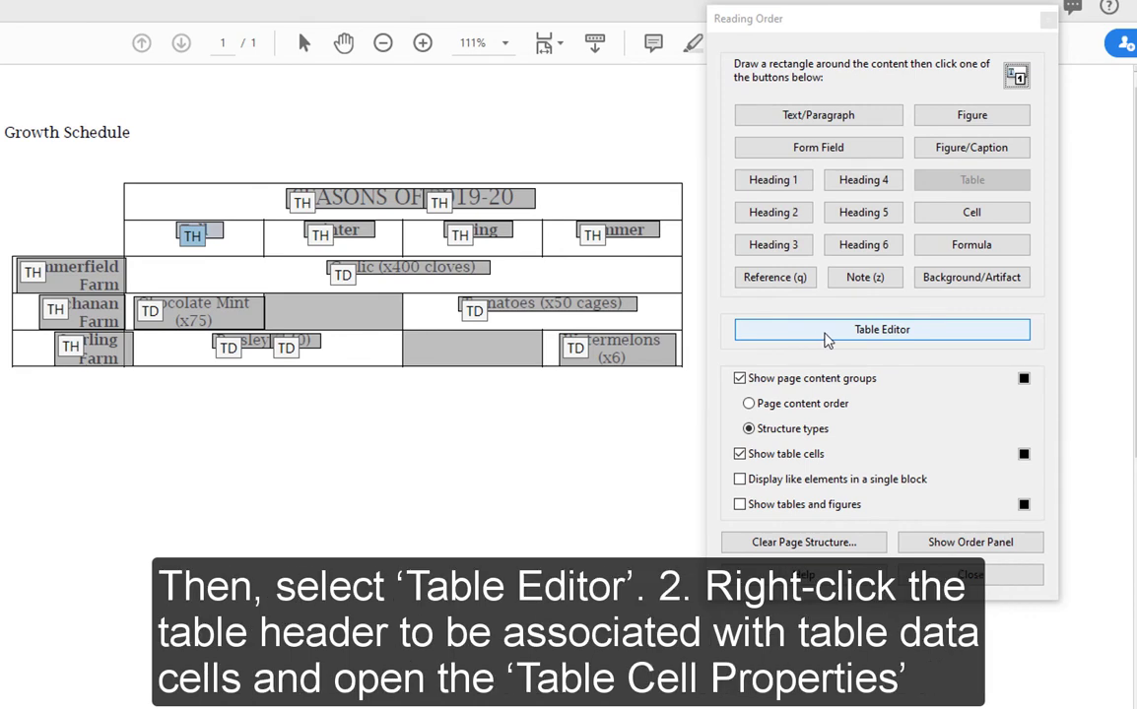
pyautogui.click(825, 339)
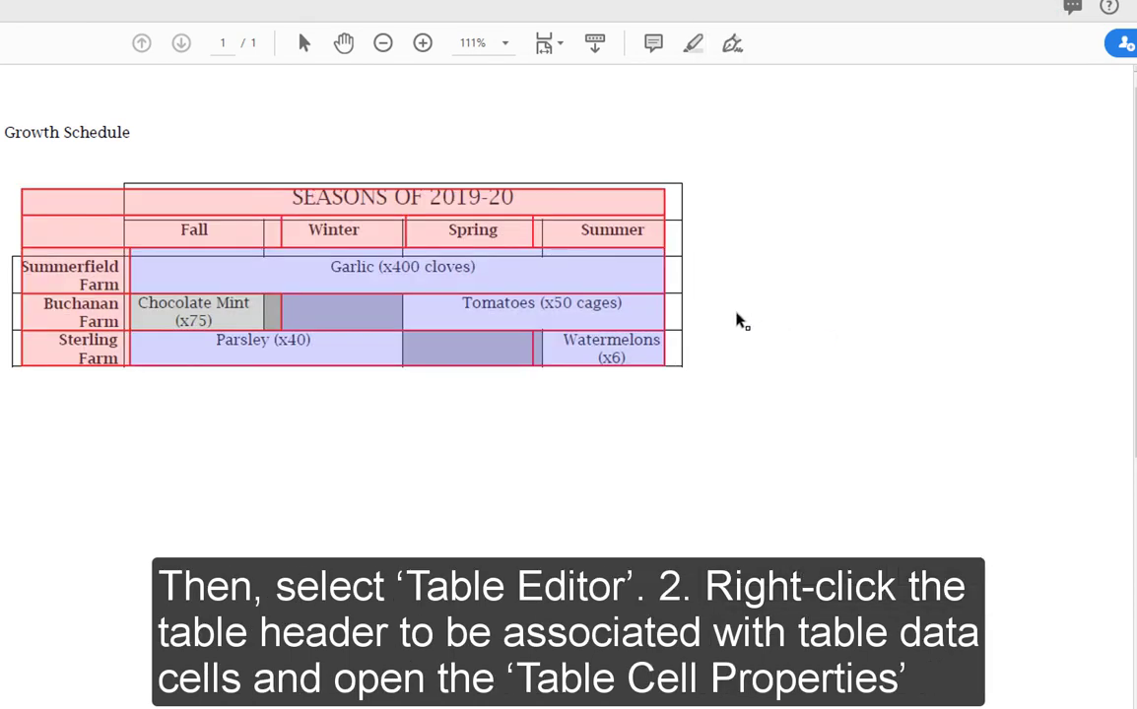
# - Change the Fall header cell's ID from RC51_fall to Fall
pyautogui.rightClick(230, 238)
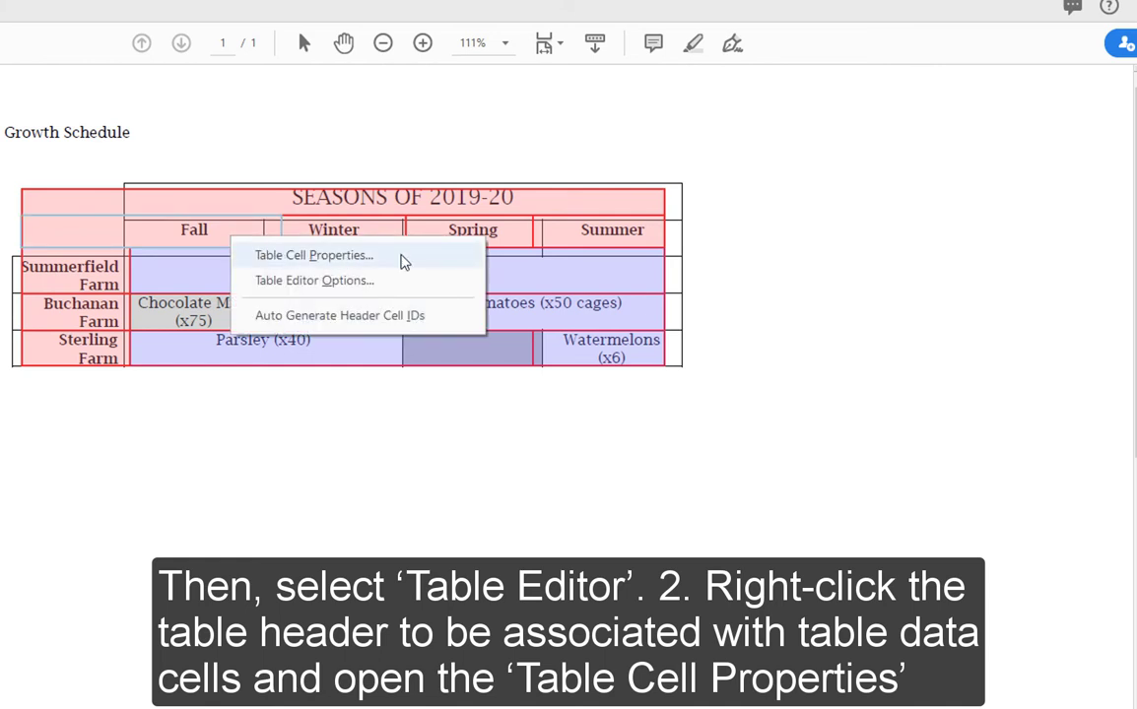
pyautogui.click(402, 259)
pyautogui.moveTo(419, 241); pyautogui.dragTo(916, 104)
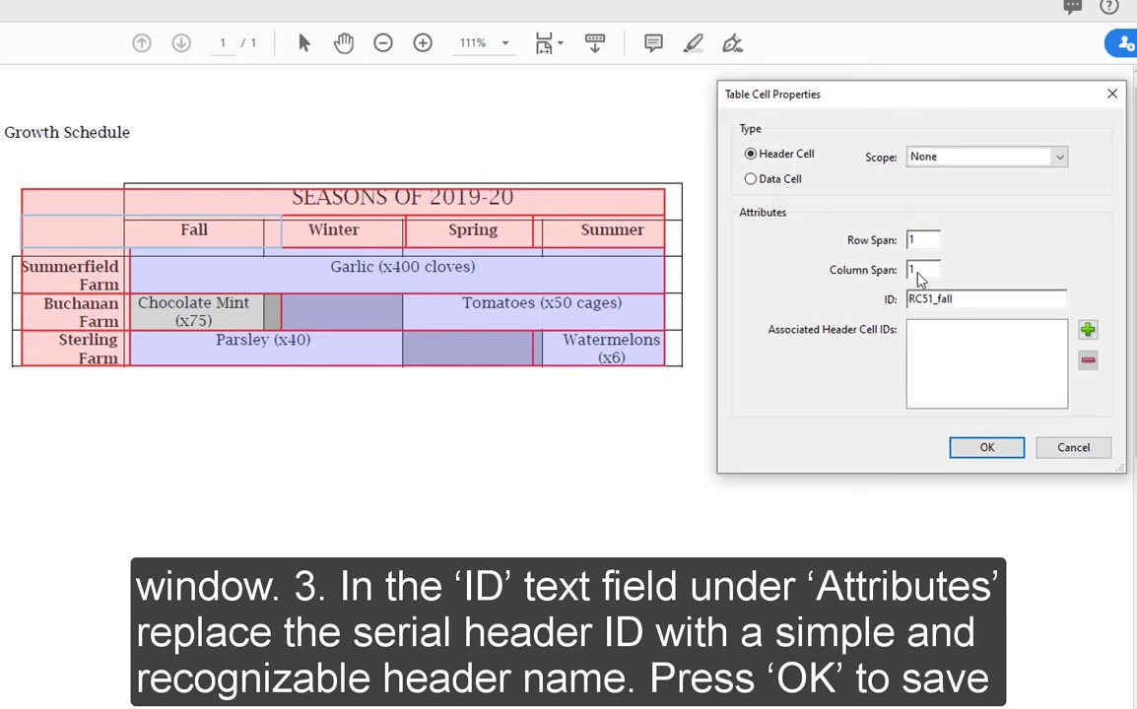
pyautogui.moveTo(968, 296); pyautogui.dragTo(823, 268)
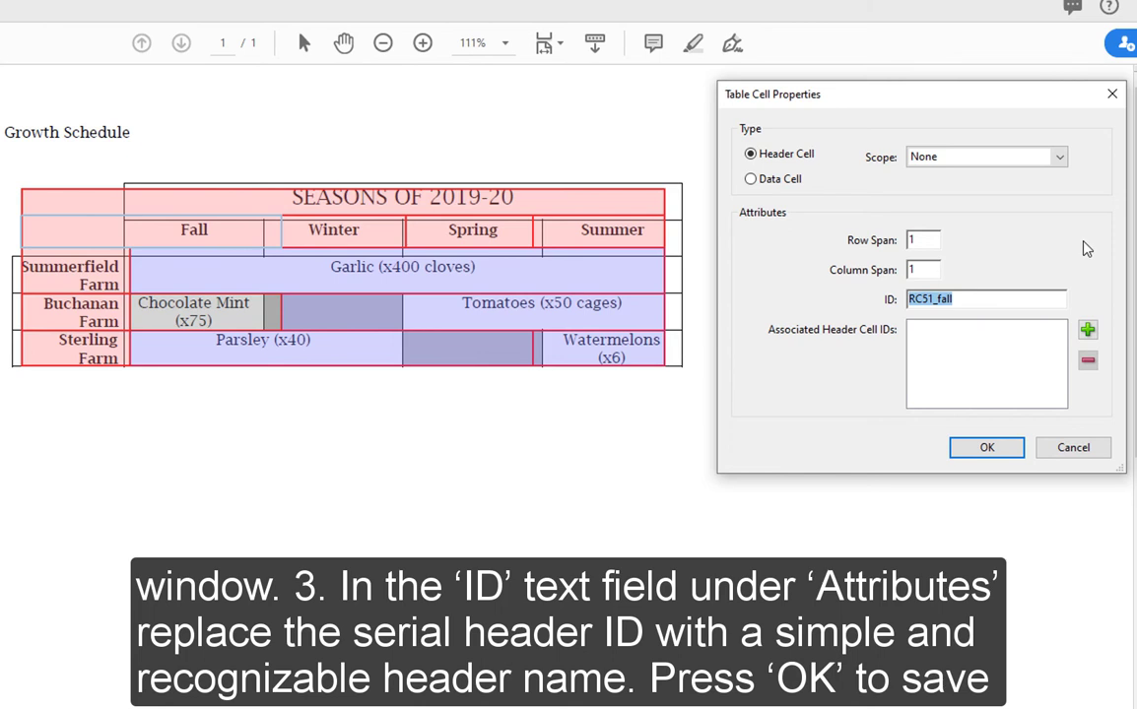
pyautogui.write('Fall')
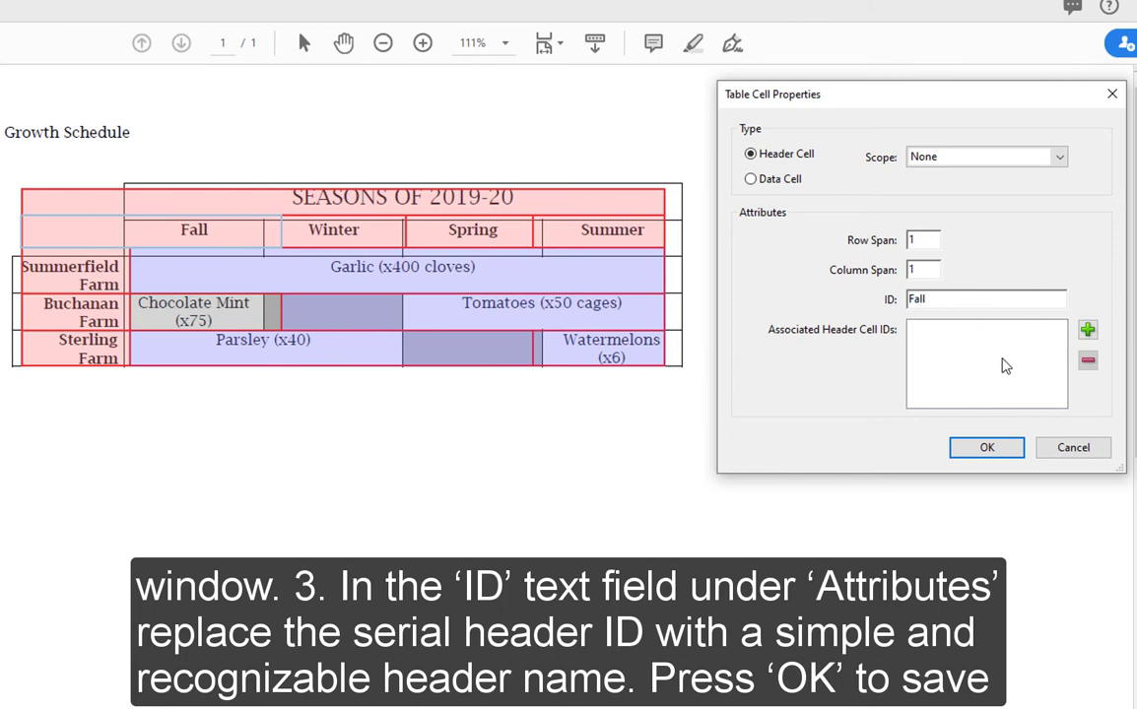
pyautogui.click(983, 449)
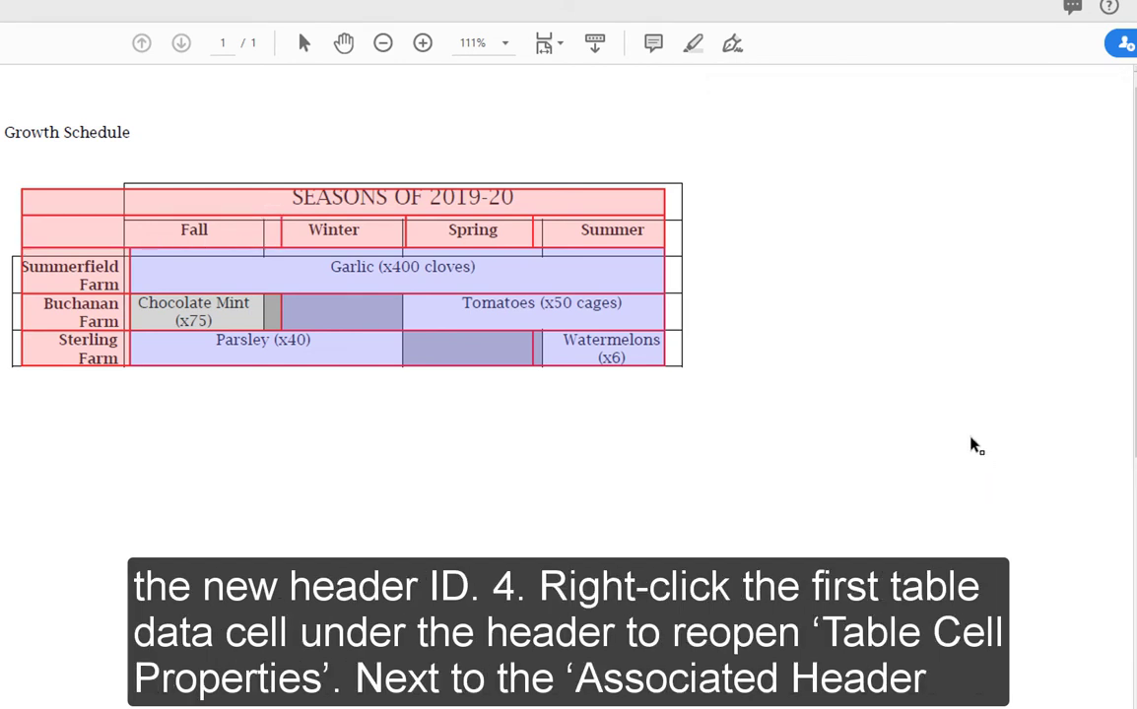
# - Add Fall as an associated header ID in the Chocolate Mint (x75) cell's properties
pyautogui.rightClick(246, 323)
pyautogui.click(325, 341)
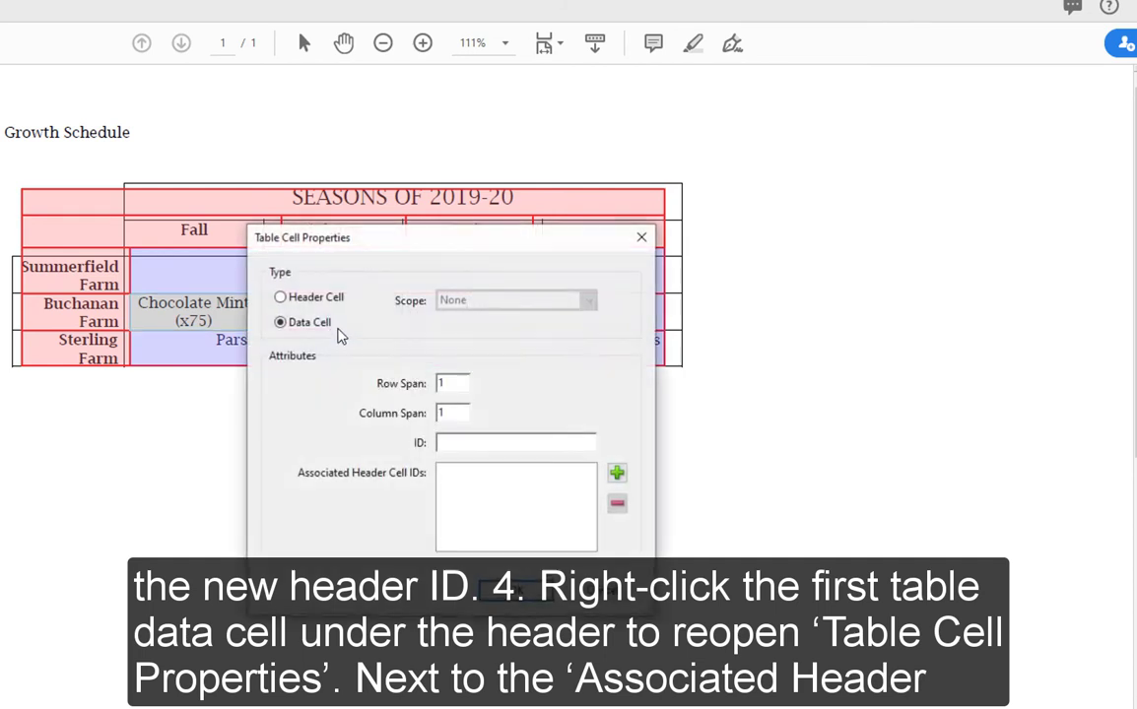
pyautogui.moveTo(419, 243); pyautogui.dragTo(899, 100)
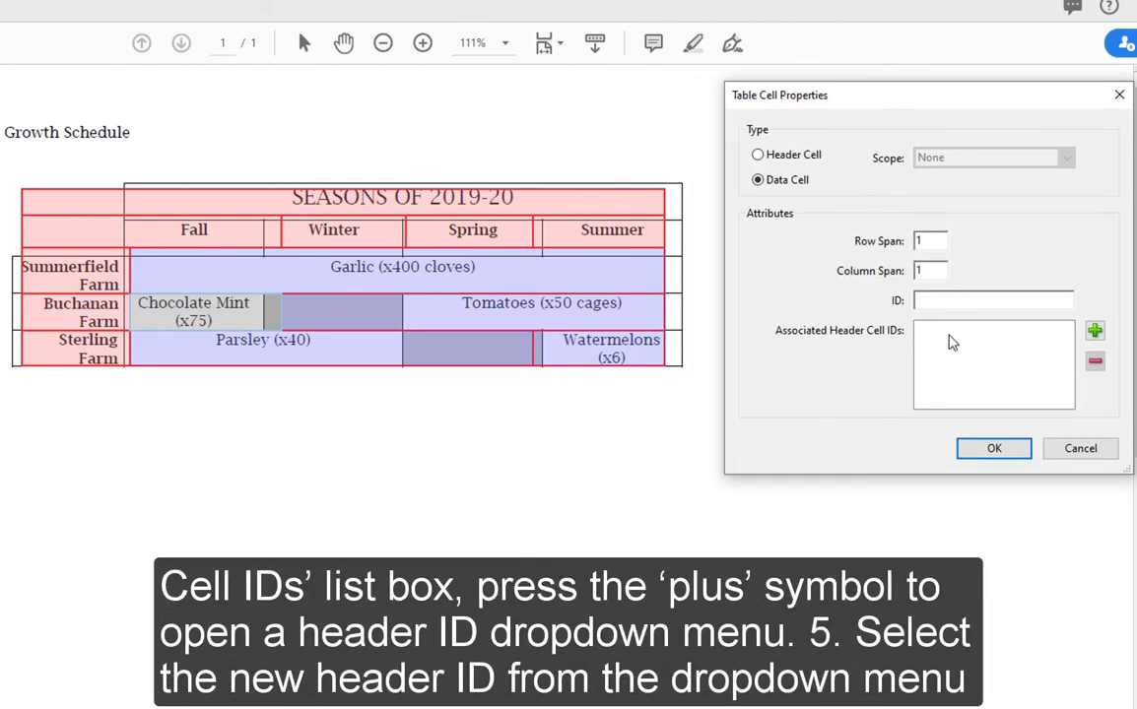
pyautogui.click(1094, 332)
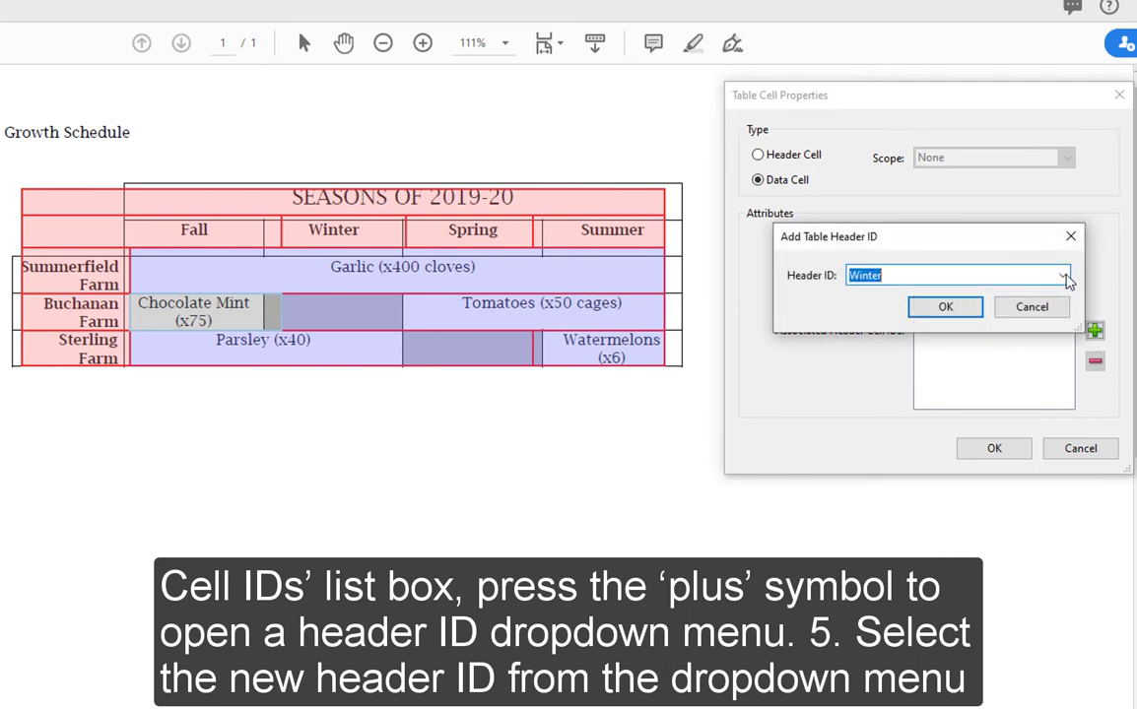
pyautogui.click(1064, 276)
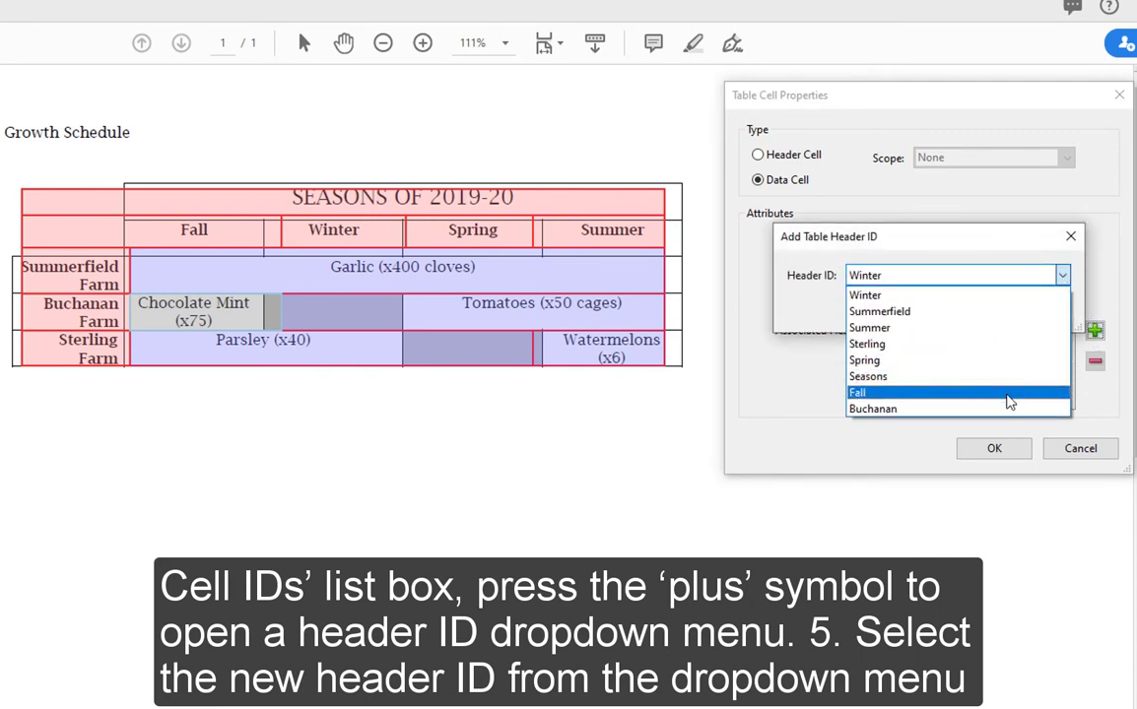
pyautogui.click(1010, 393)
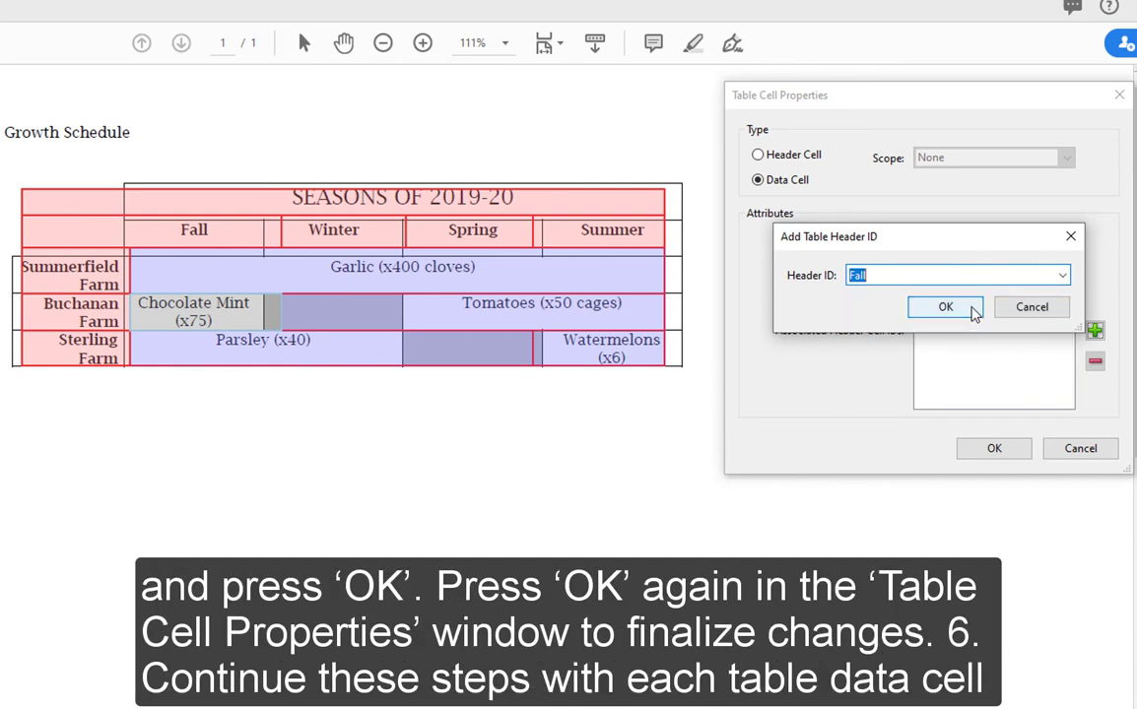
pyautogui.click(971, 311)
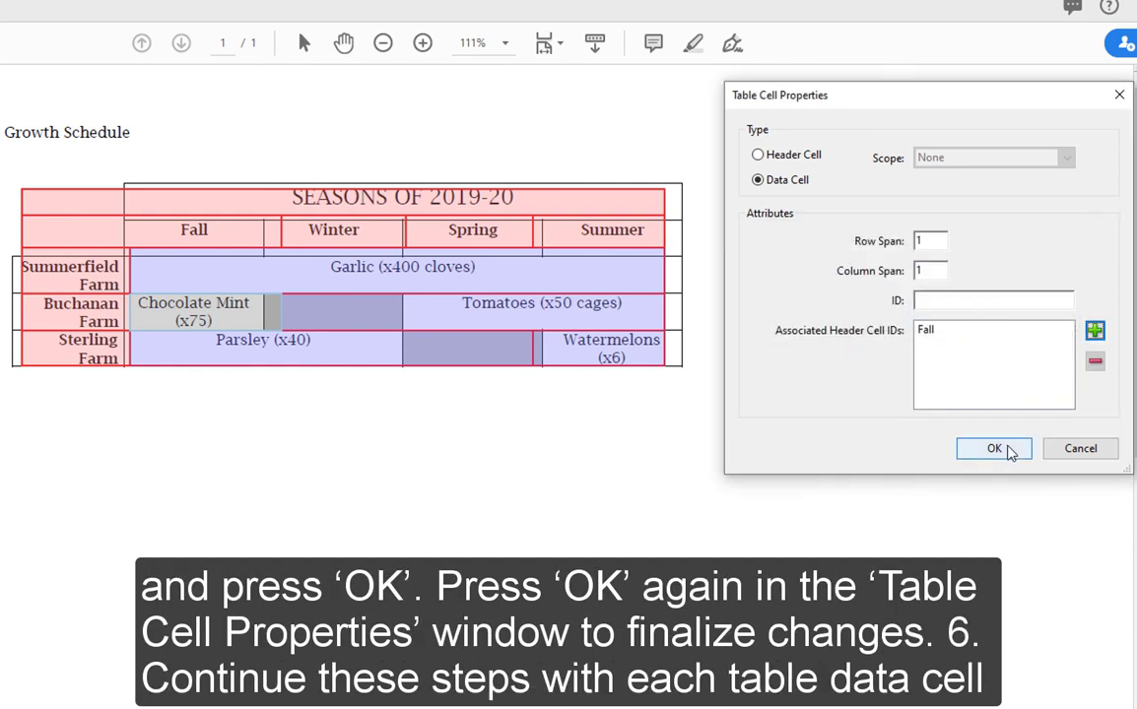
pyautogui.click(1009, 452)
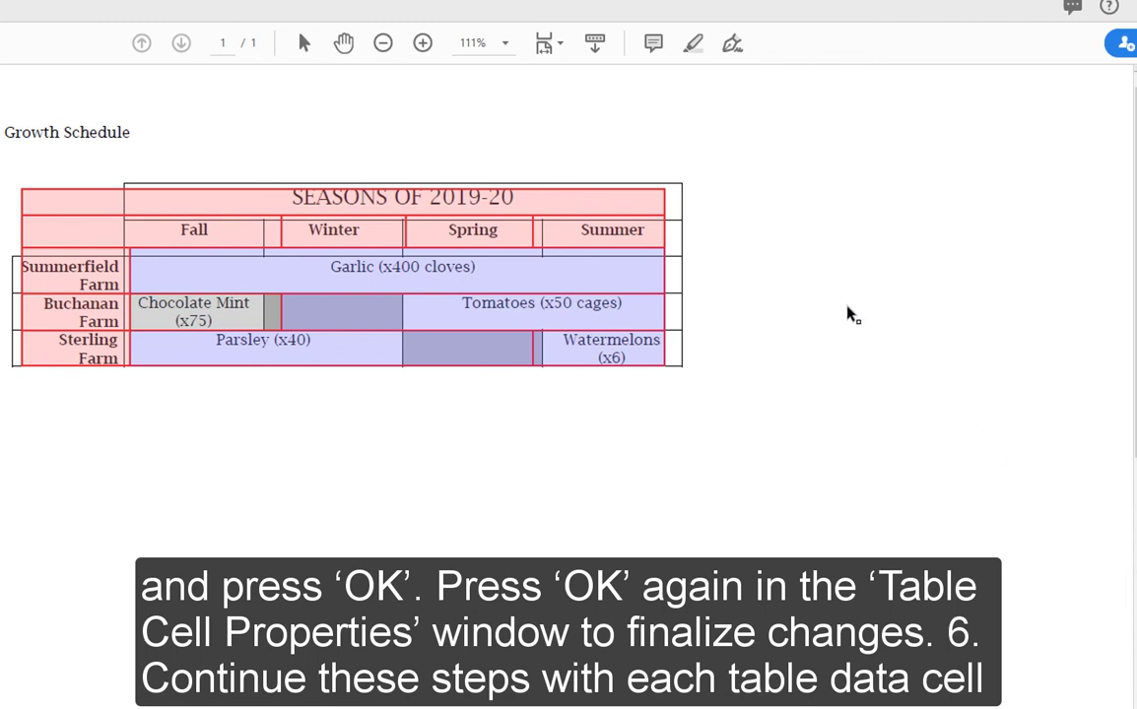
# - Open the Garlic (x400 cloves) cell's properties and review its Summer, Spring, Winter and Fall headers
pyautogui.click(578, 283)
pyautogui.rightClick(492, 282)
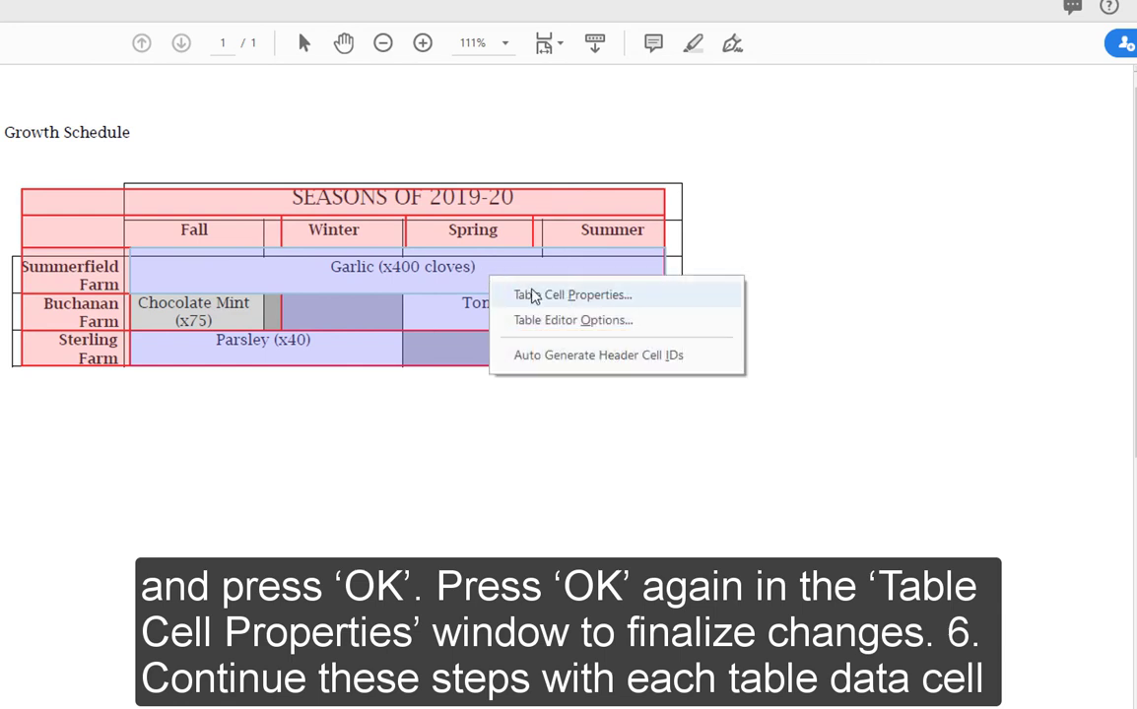
pyautogui.click(505, 297)
pyautogui.moveTo(522, 246); pyautogui.dragTo(973, 67)
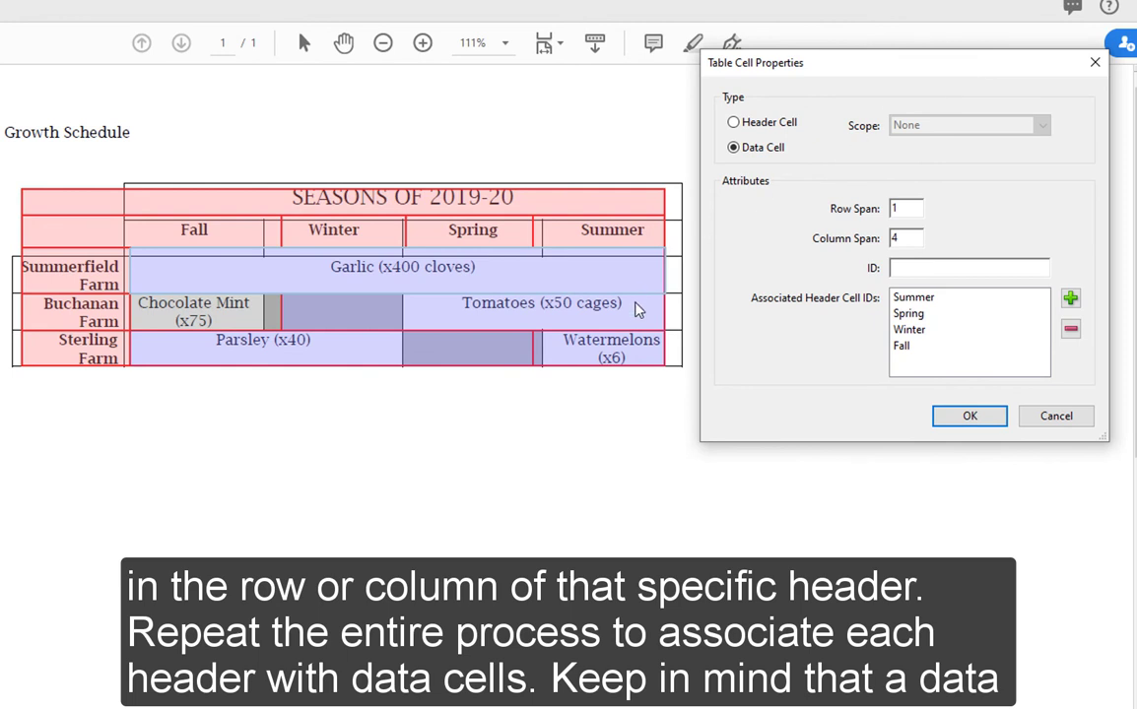
pyautogui.click(915, 297)
pyautogui.click(913, 313)
pyautogui.click(911, 330)
pyautogui.click(914, 347)
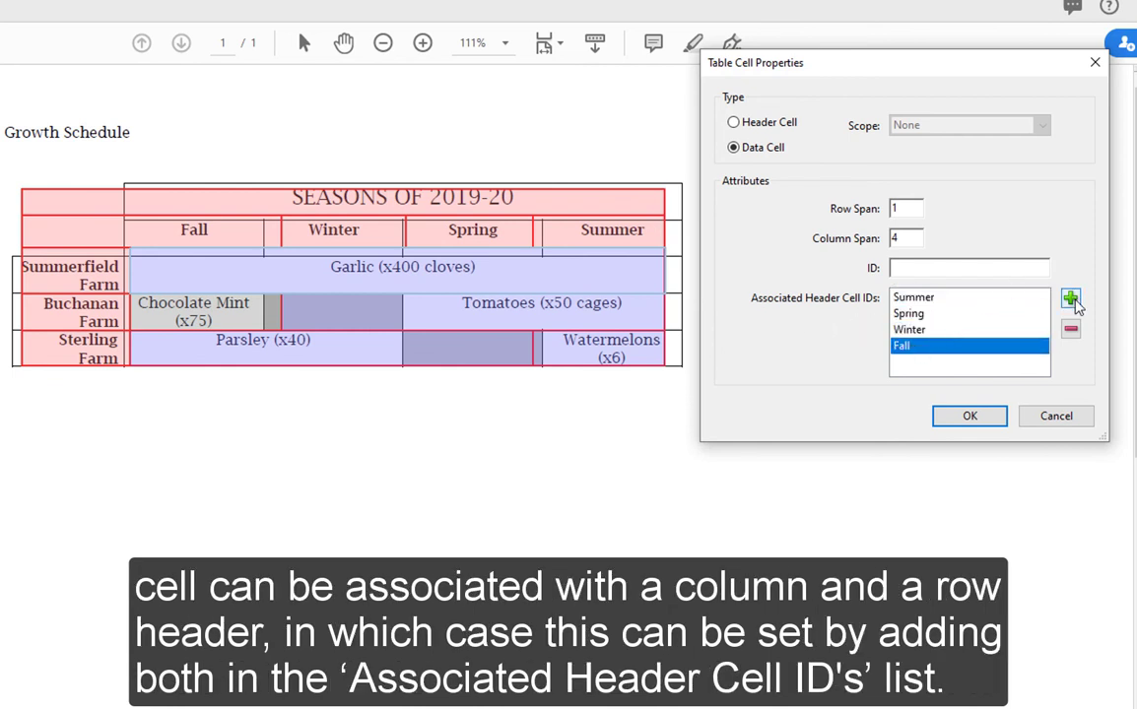
# - Add Summerfield to the Garlic cell's associated header IDs
pyautogui.click(1069, 297)
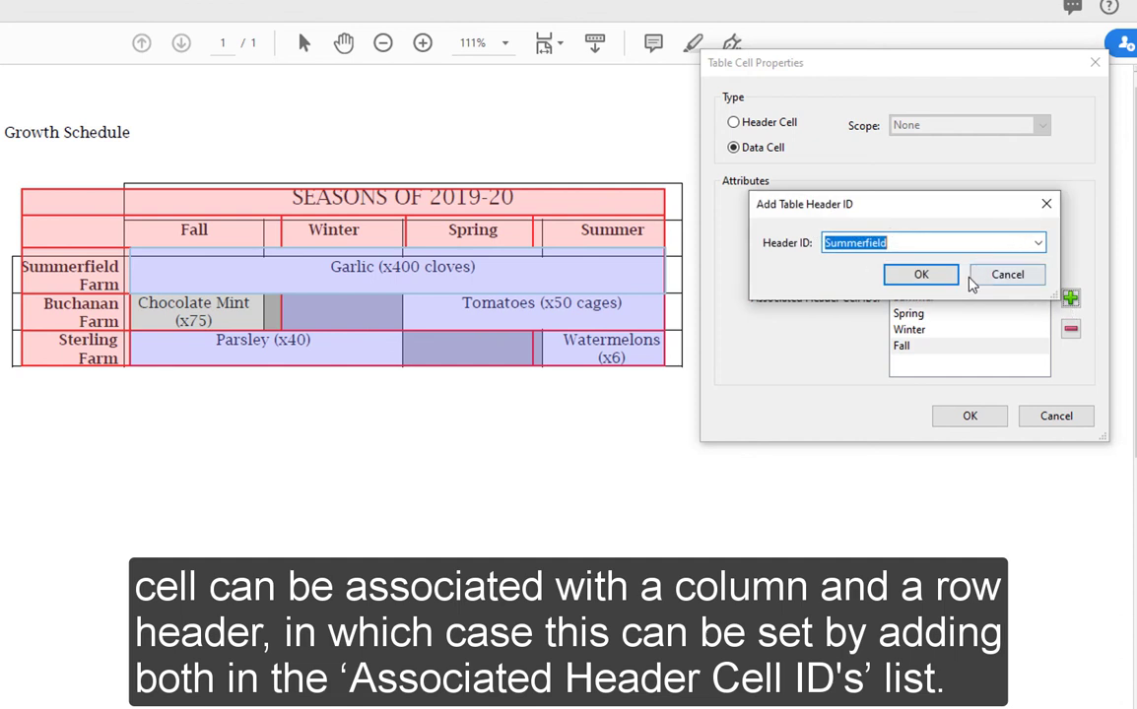
pyautogui.click(953, 277)
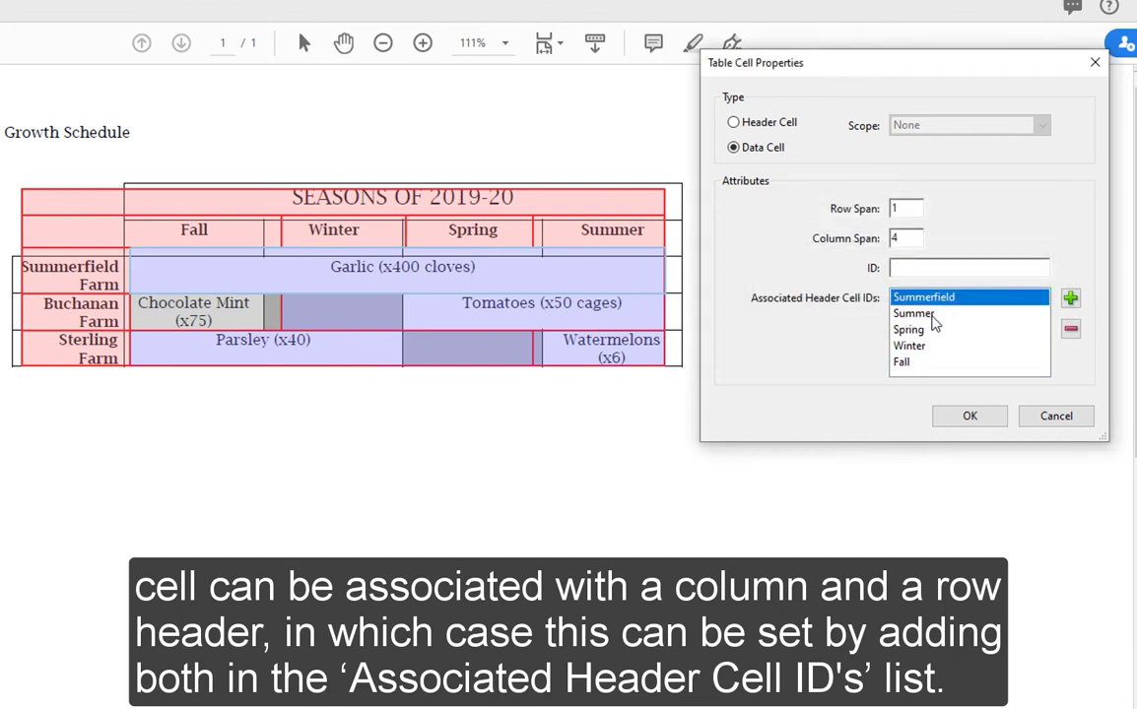
pyautogui.click(932, 315)
pyautogui.press('Down')
pyautogui.press('Down')
pyautogui.press('Down')
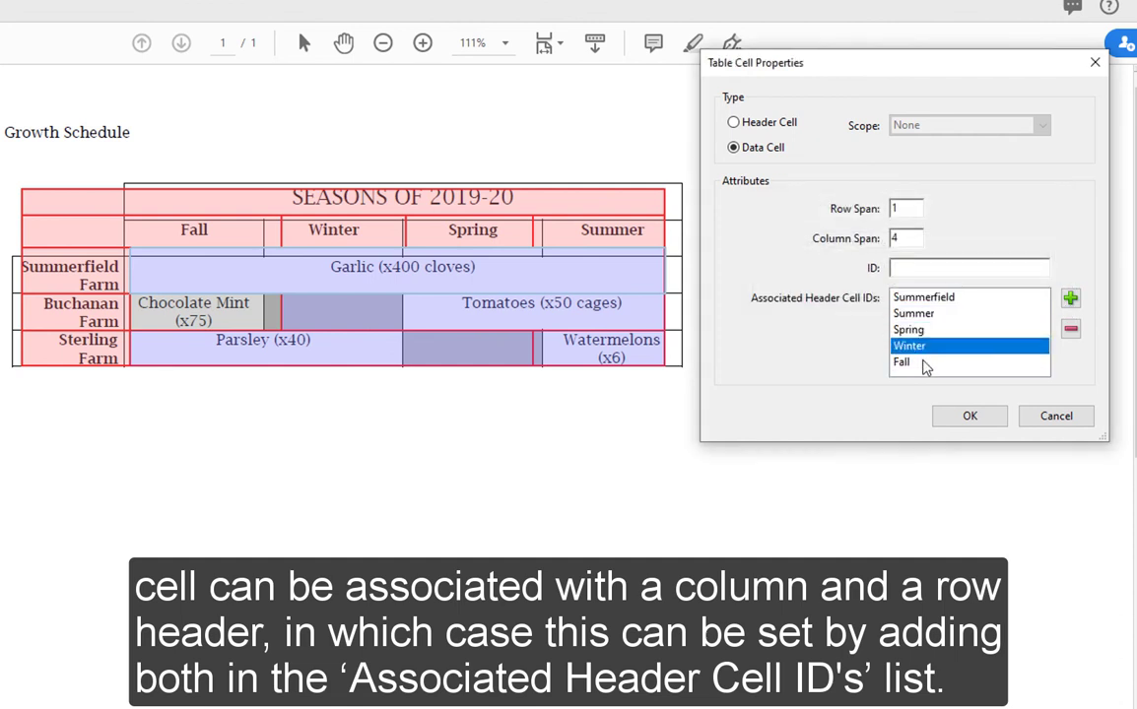